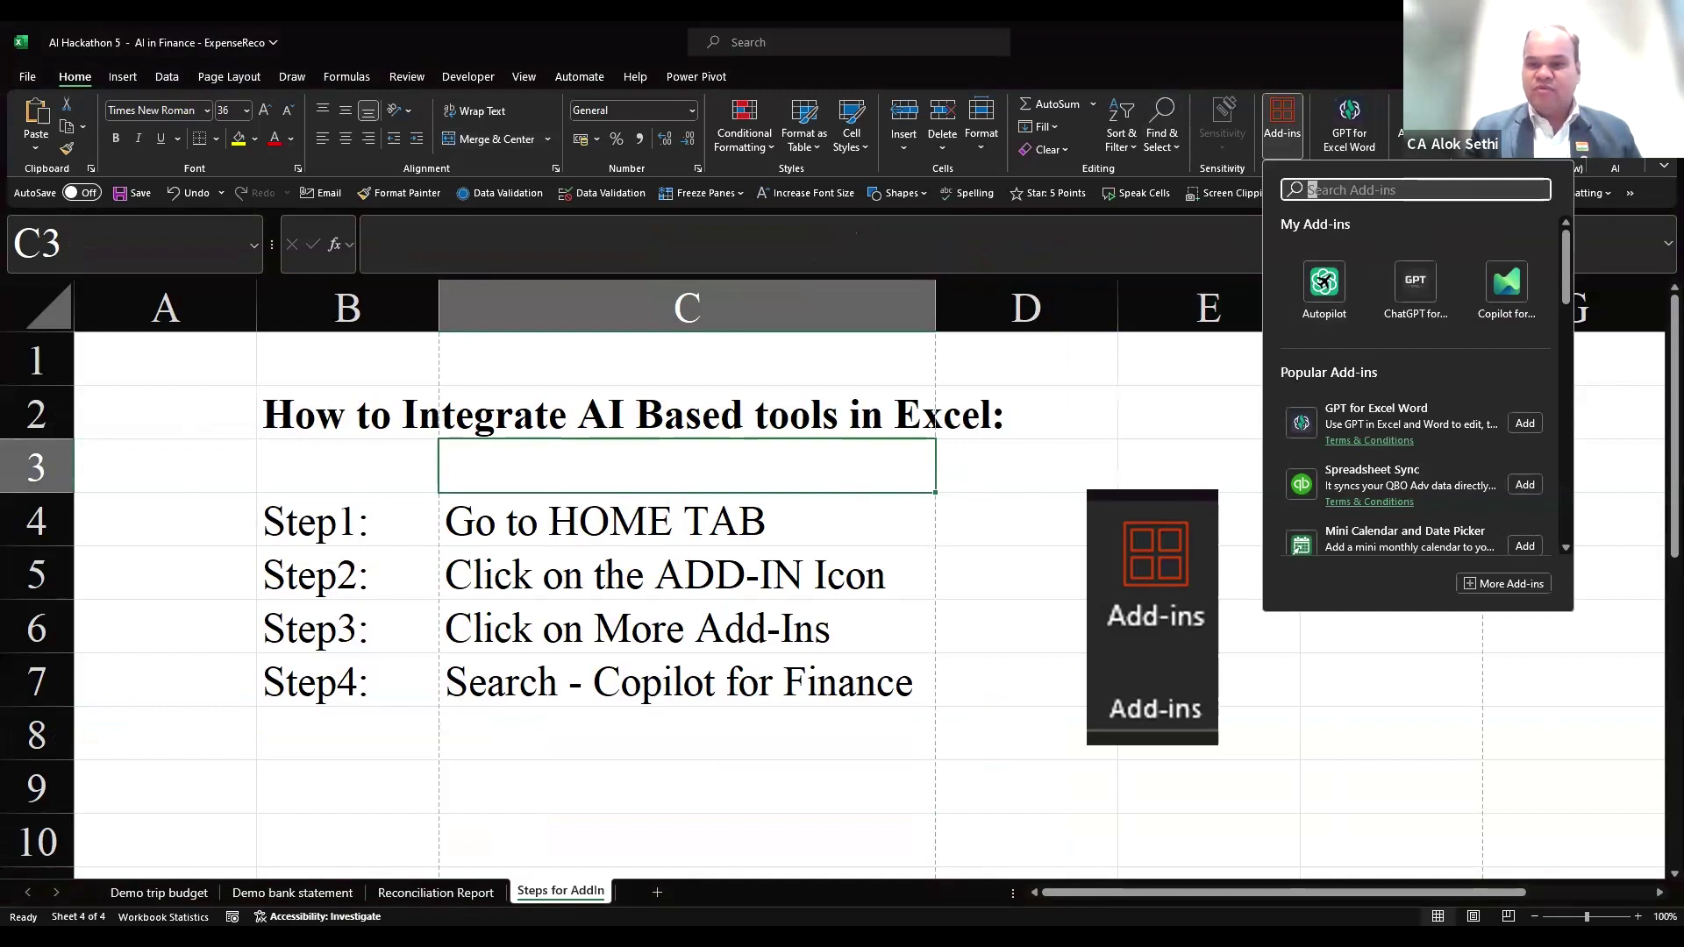
pyautogui.press('Tab')
pyautogui.press('Tab')
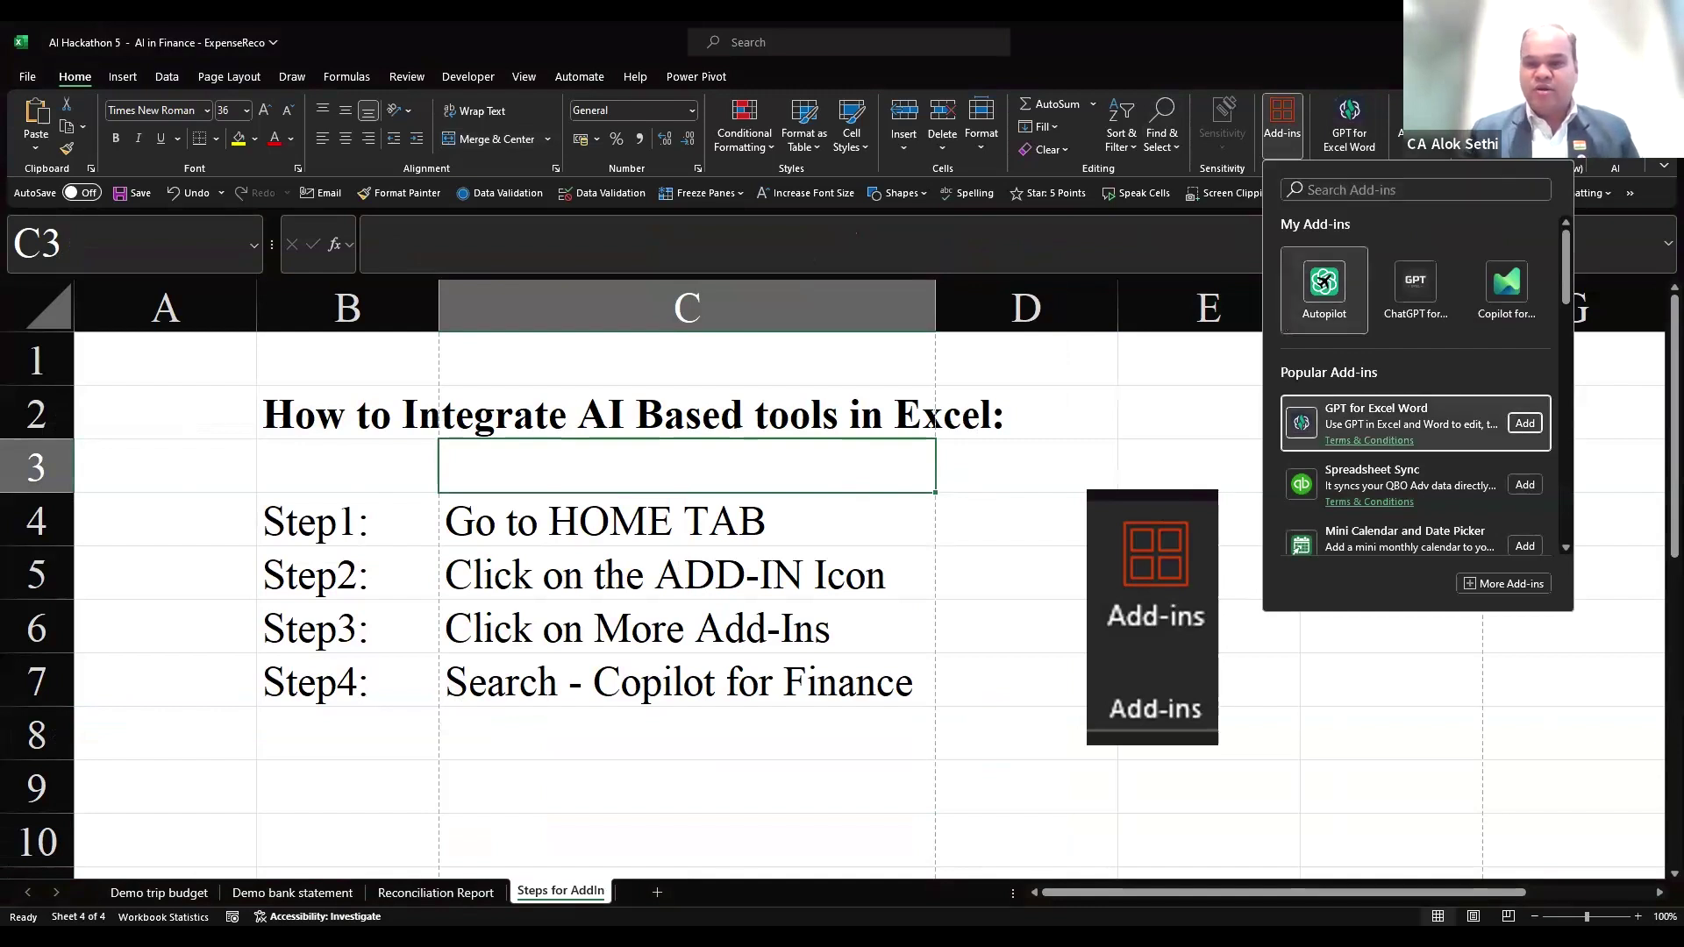
pyautogui.press('Tab')
pyautogui.press('Tab')
pyautogui.press('Tab')
pyautogui.press('Tab')
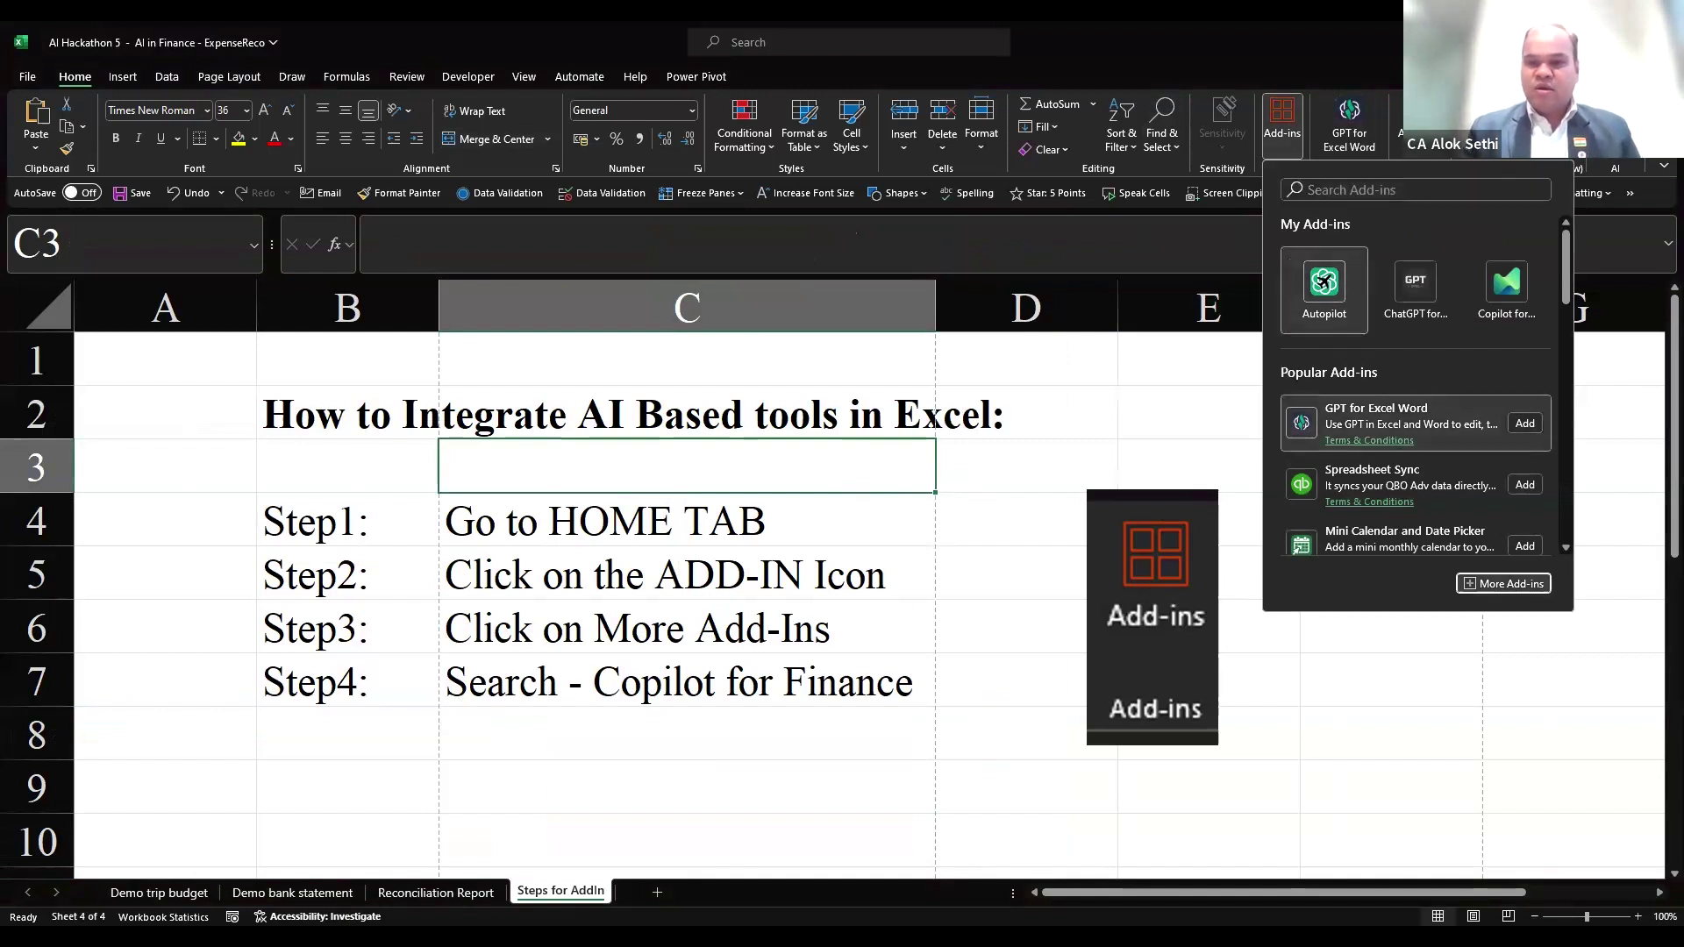
pyautogui.press('Tab')
pyautogui.press('Tab')
pyautogui.press('Tab')
pyautogui.press('Tab')
pyautogui.press('Tab')
pyautogui.press('Tab')
pyautogui.press('Tab')
pyautogui.press('Tab')
pyautogui.press('Tab')
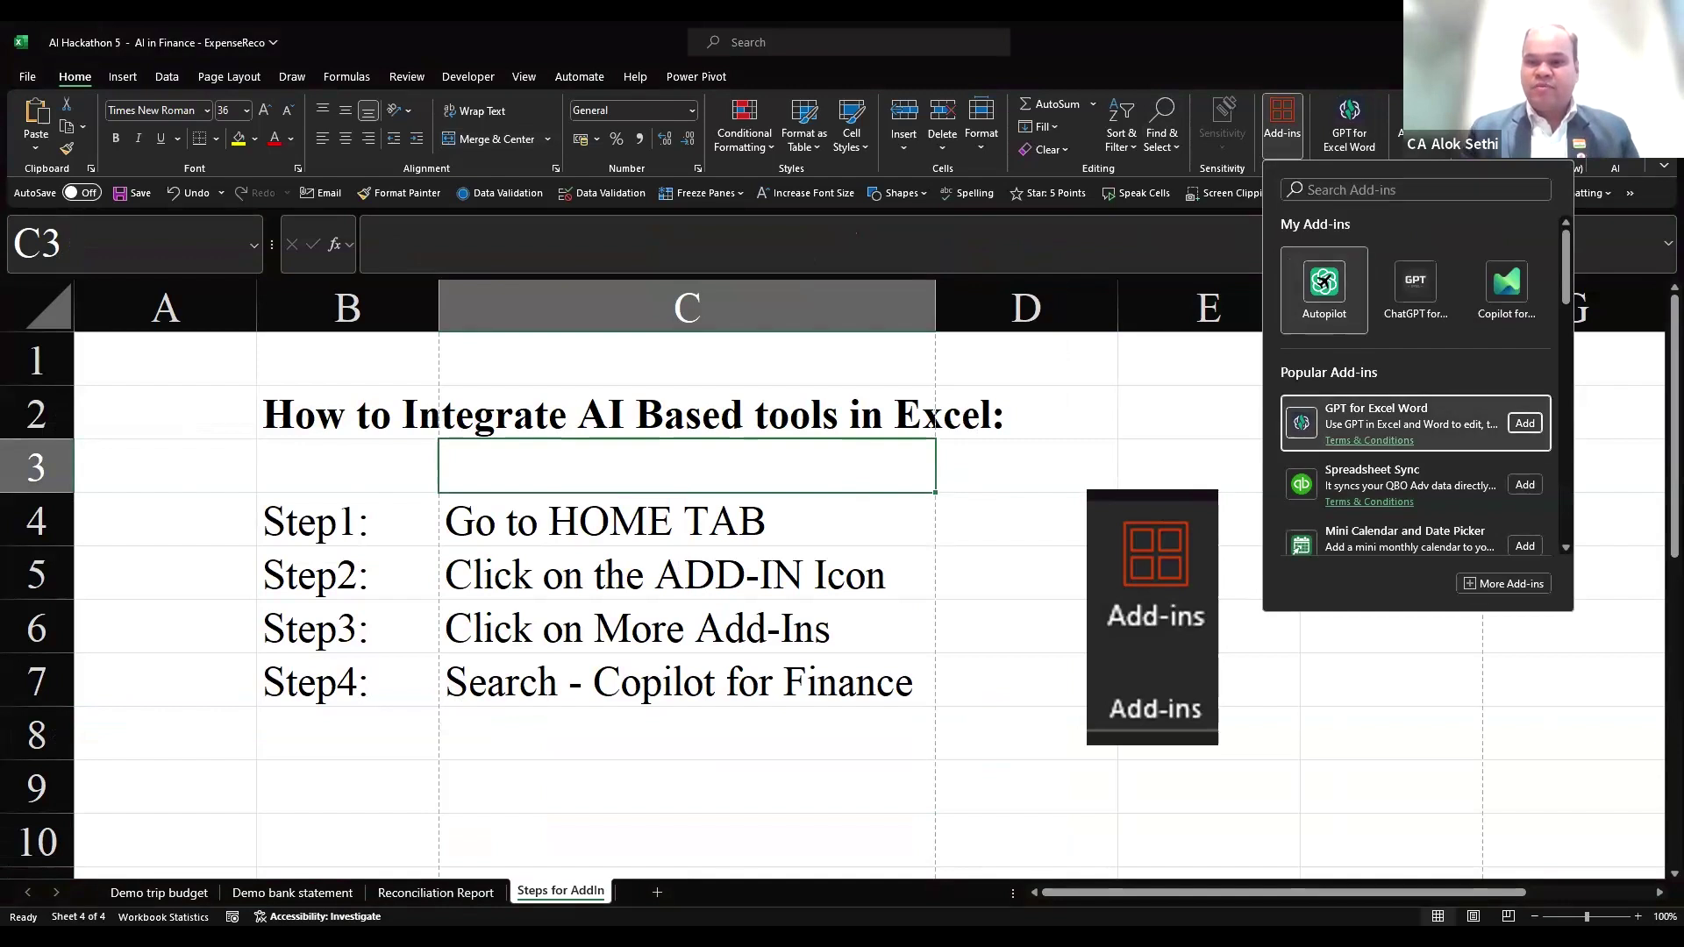
pyautogui.press('Tab')
pyautogui.press('Tab')
pyautogui.press('Tab')
pyautogui.press('Tab')
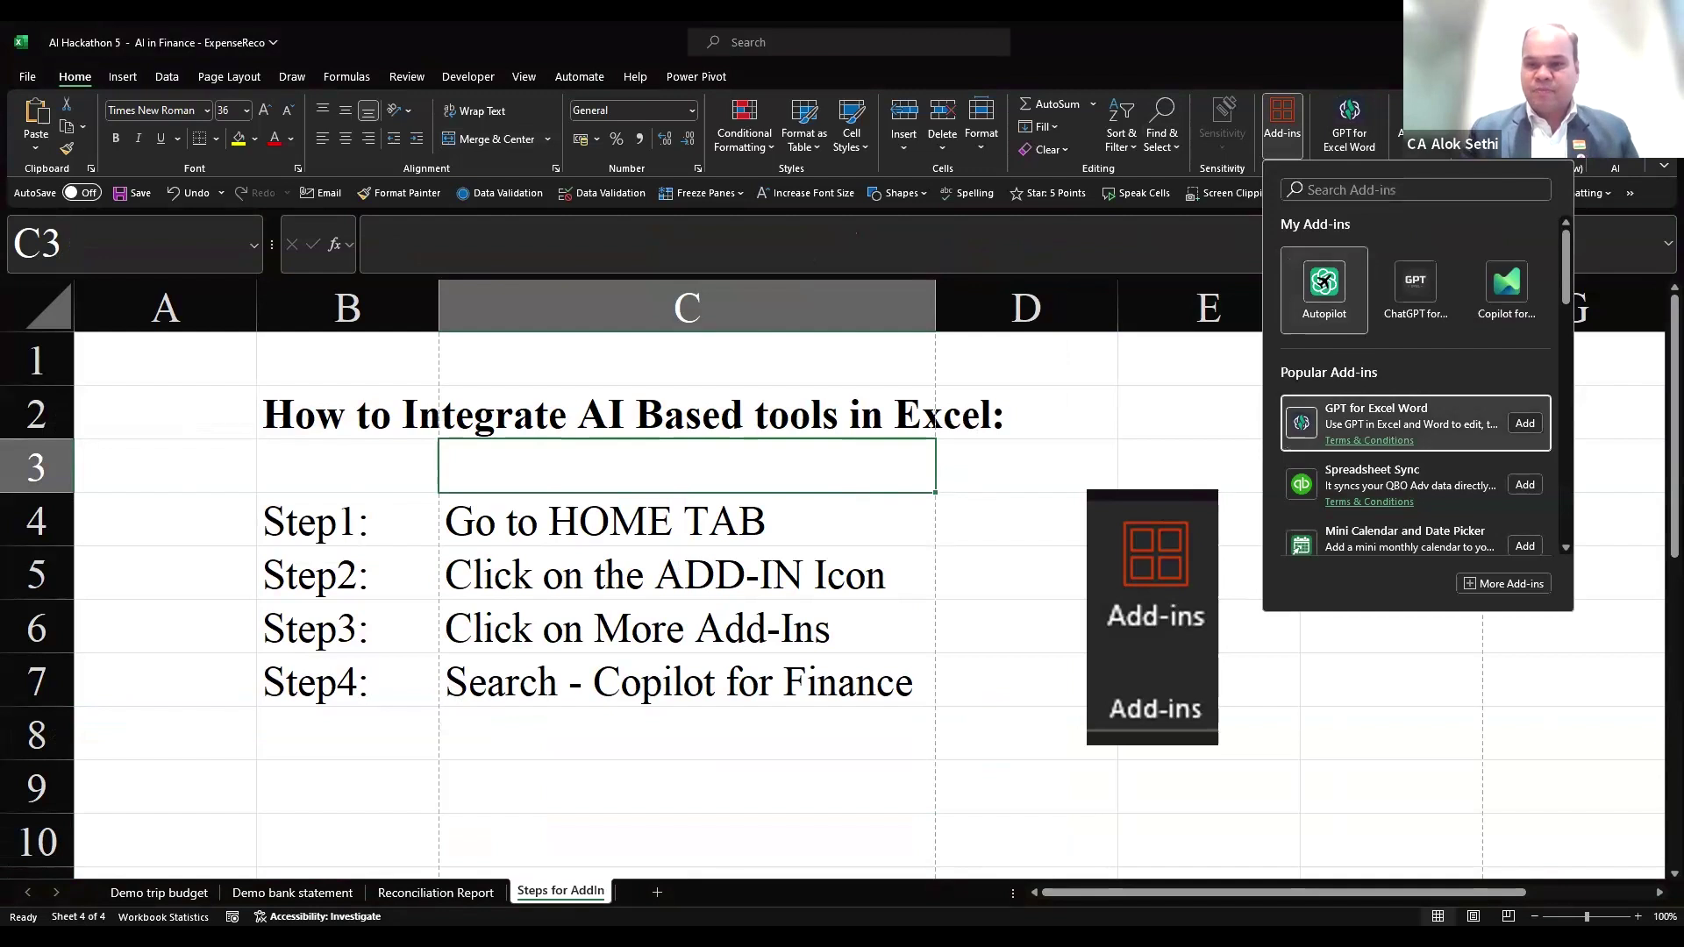
pyautogui.press('Tab')
pyautogui.press('Tab')
pyautogui.press('Tab')
pyautogui.press('Tab')
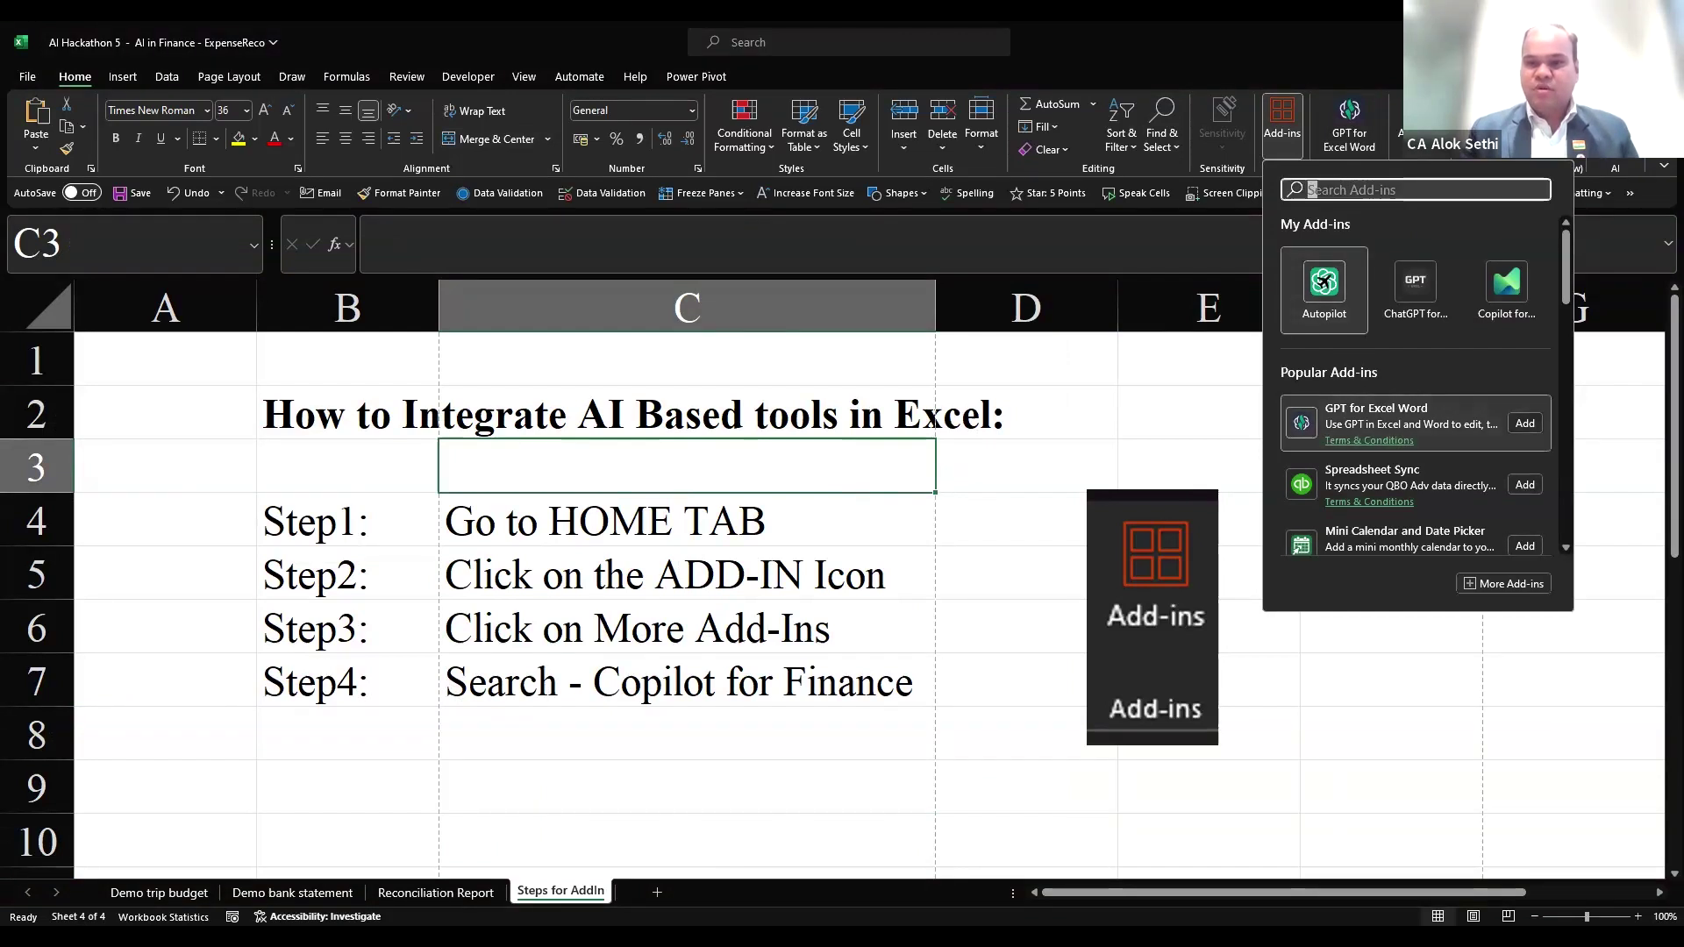
# - Open the full Office Add-ins store and search it for "copilot for finance"
pyautogui.press('Tab')
pyautogui.press('Tab')
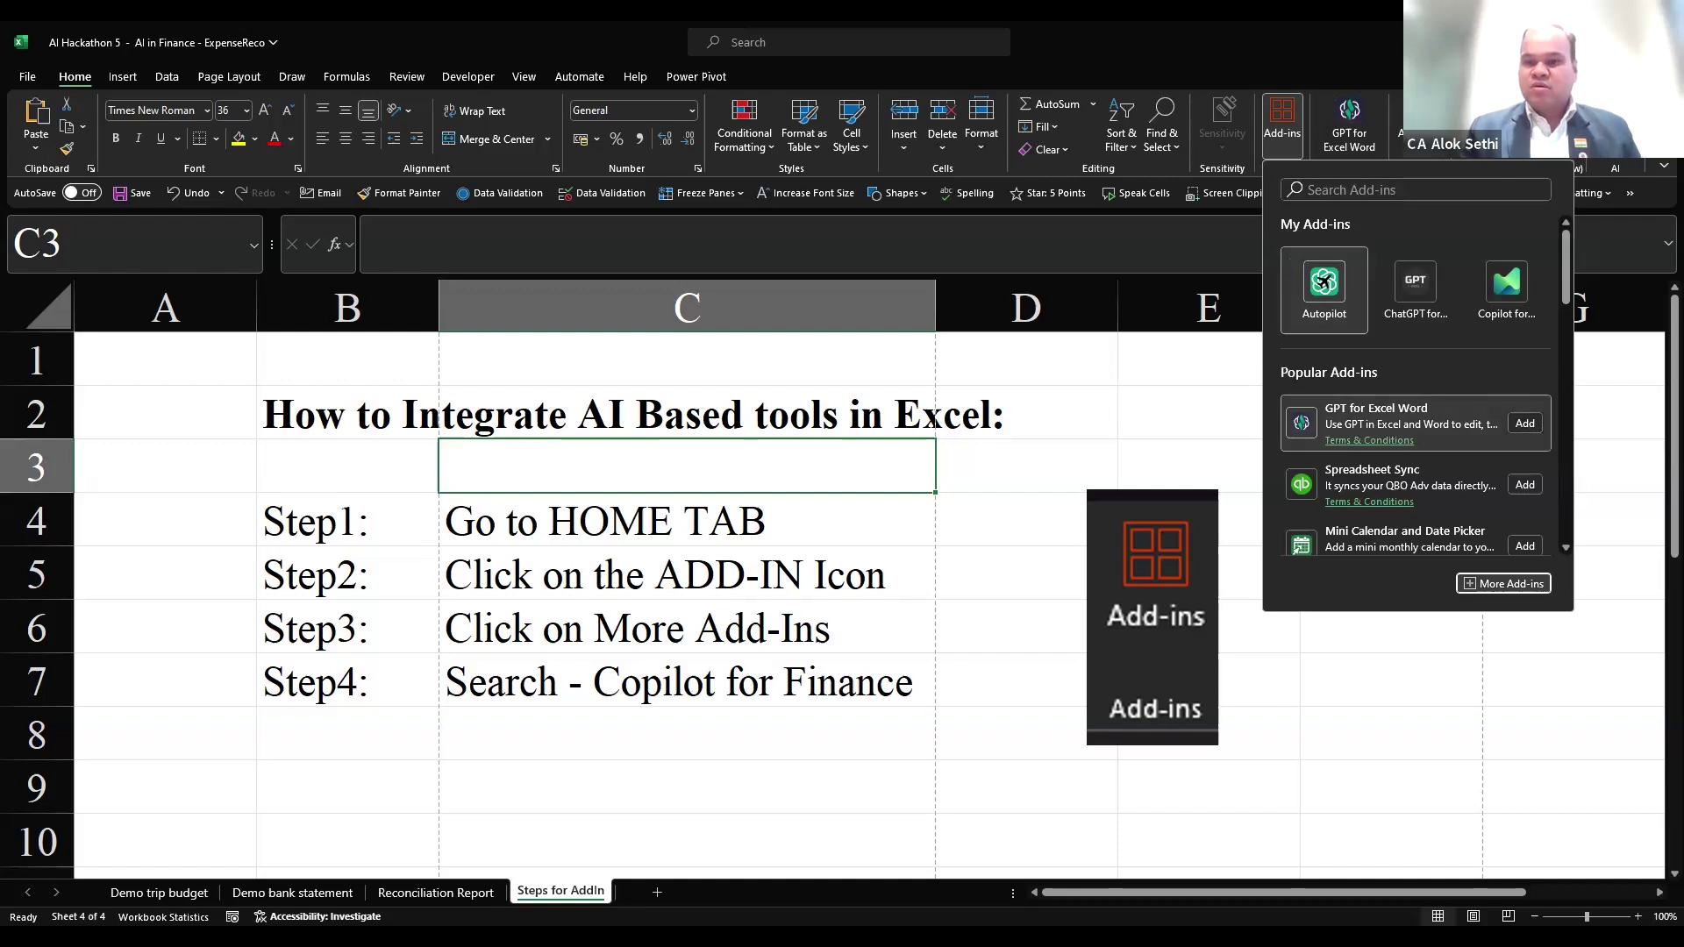
pyautogui.click(1506, 583)
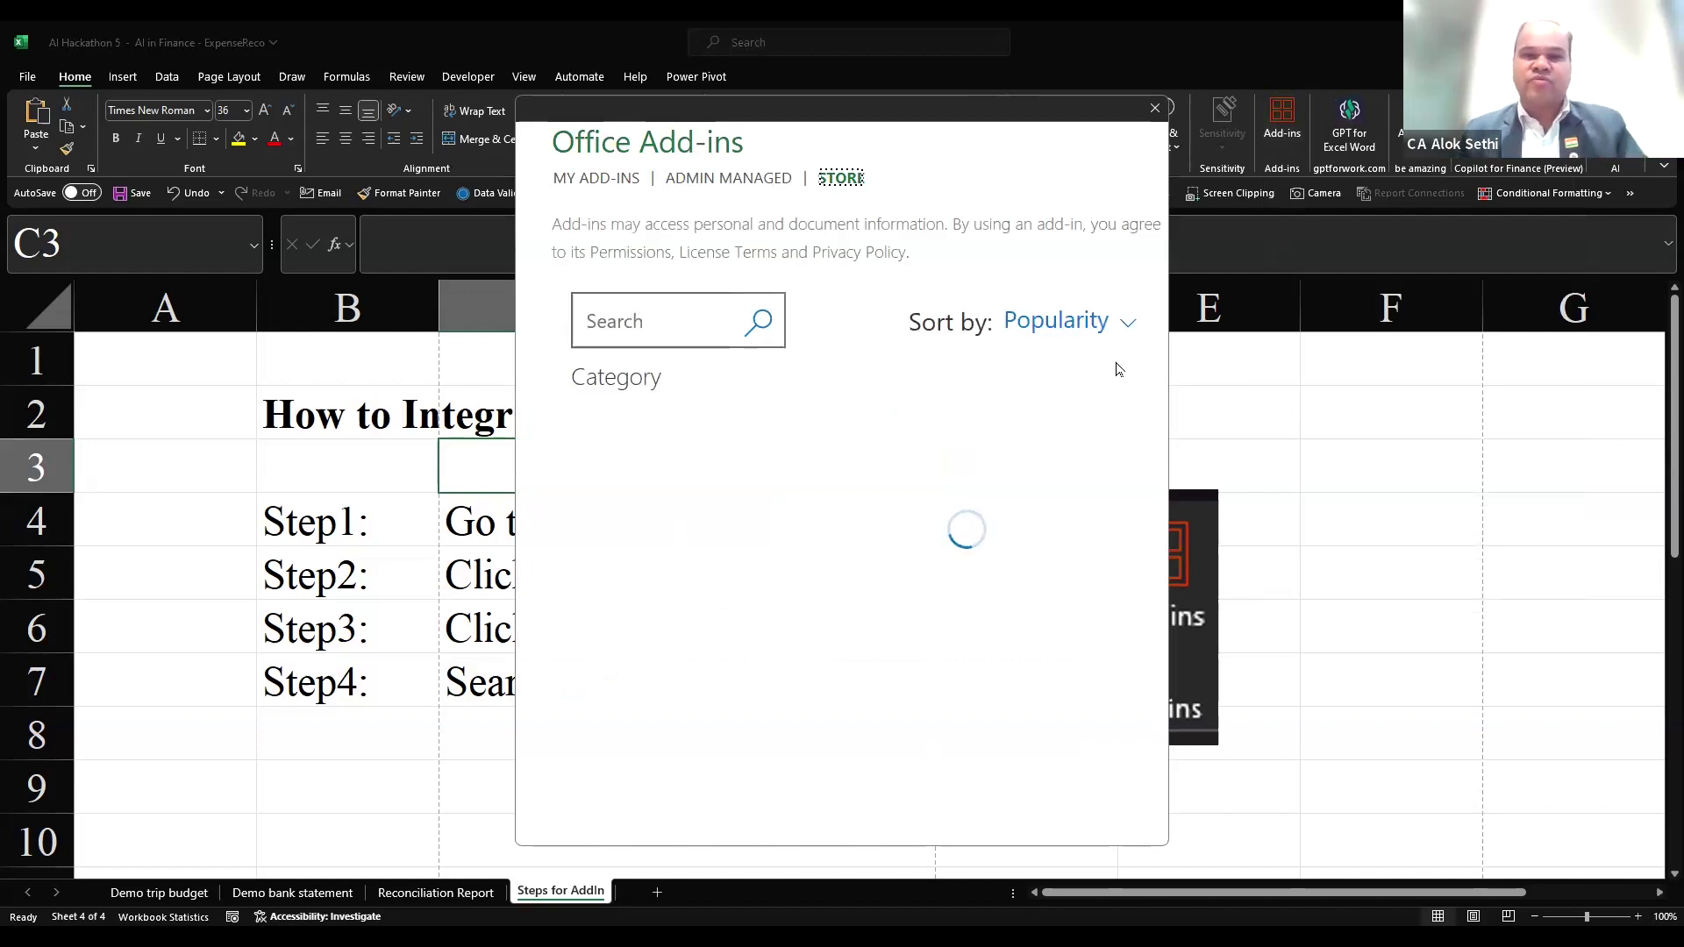
pyautogui.click(625, 342)
pyautogui.write('copil')
pyautogui.press('BackSpace')
pyautogui.write('lot ')
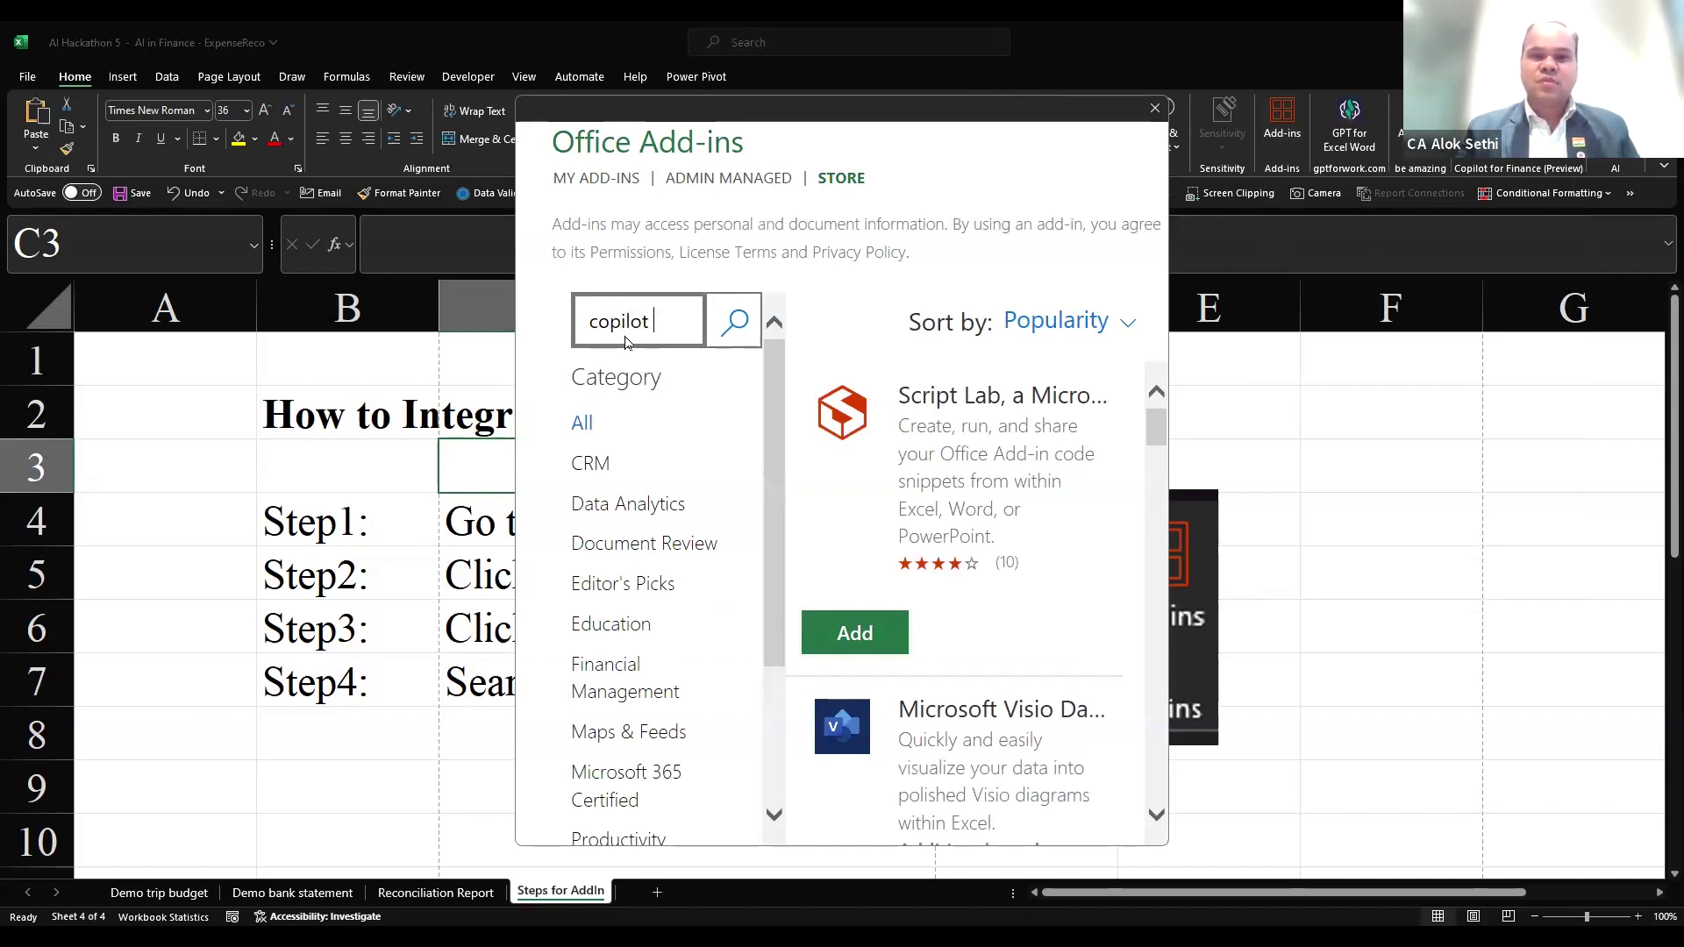
pyautogui.write('for finance')
pyautogui.click(737, 322)
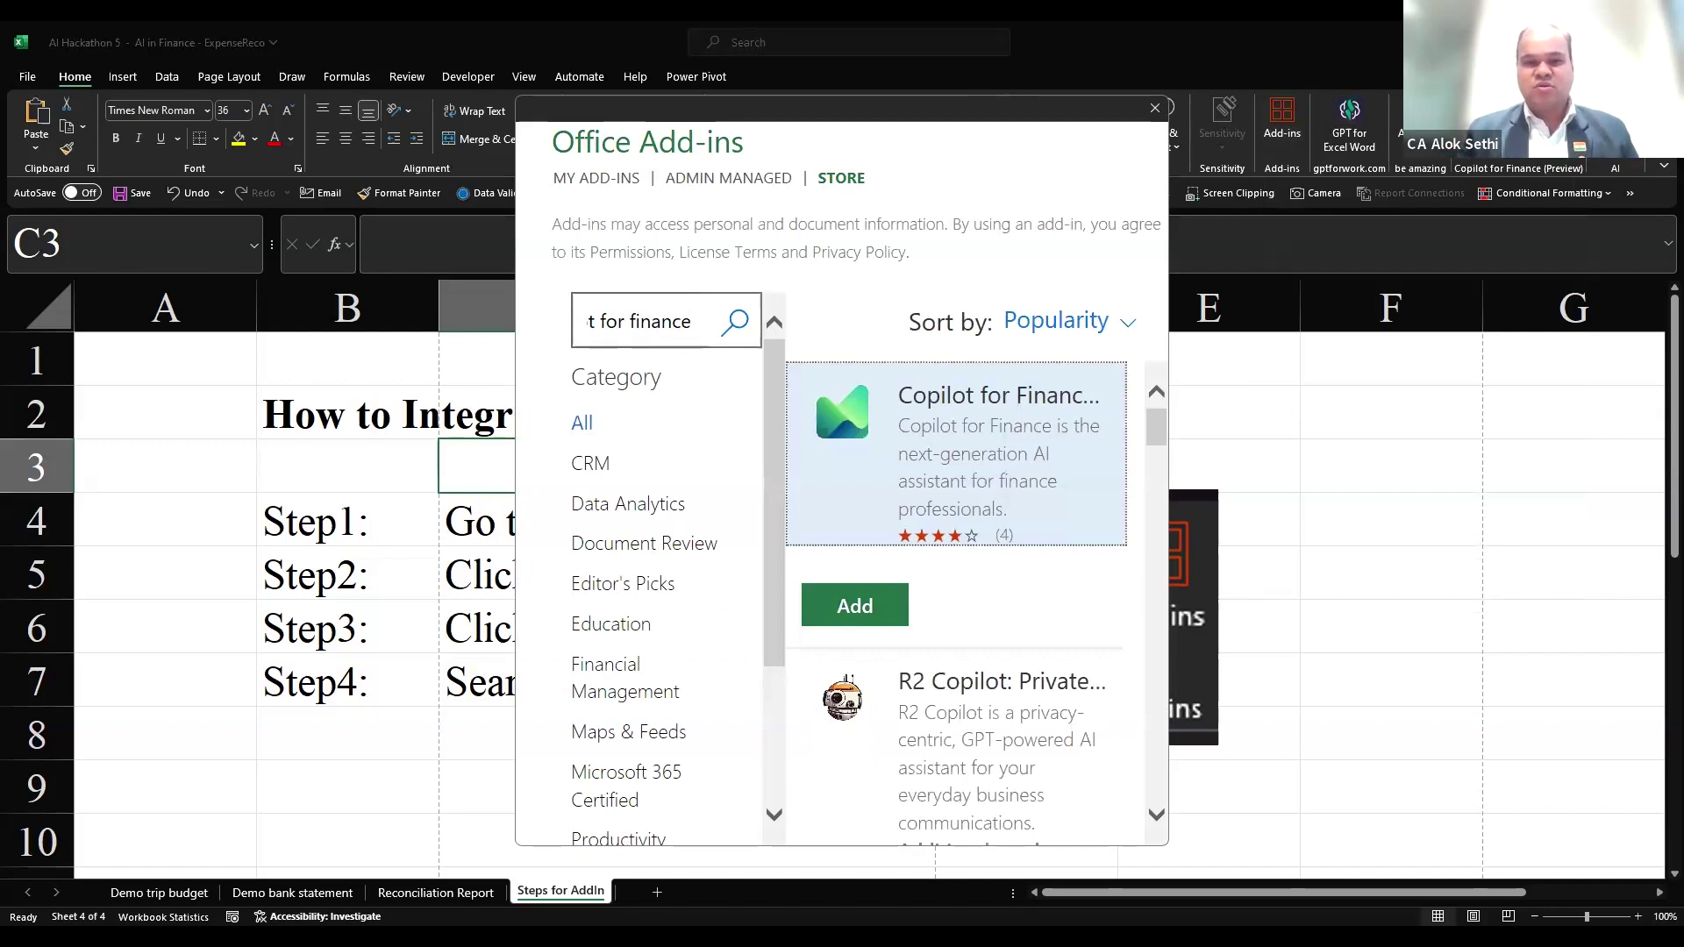
pyautogui.click(846, 608)
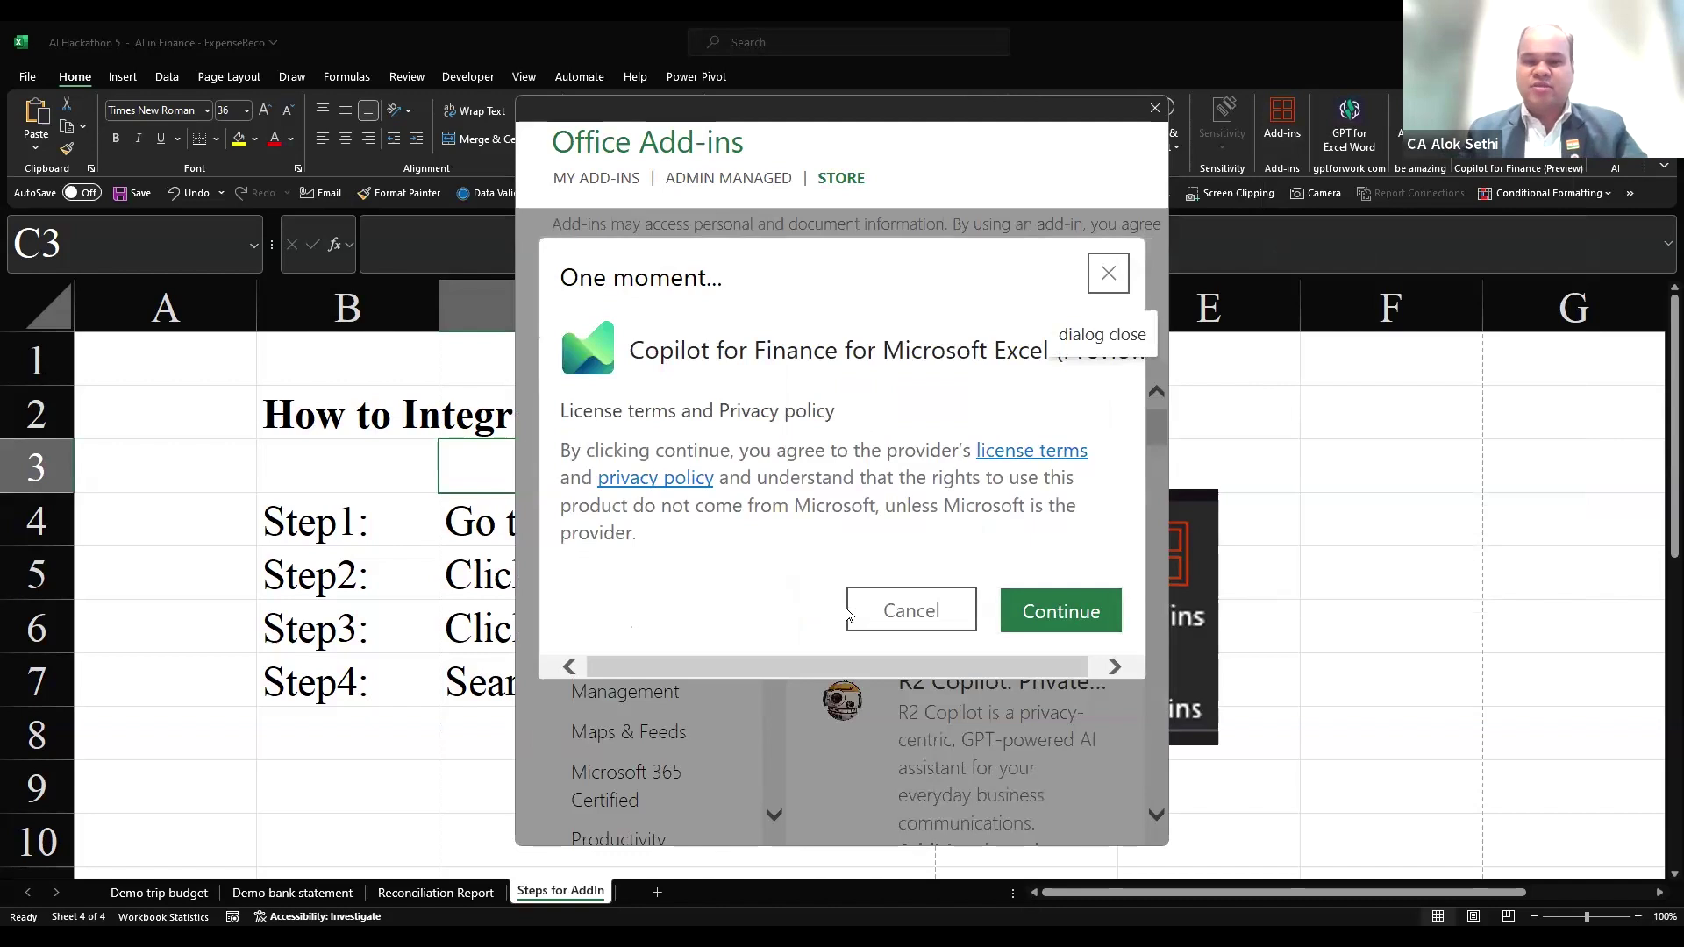
pyautogui.click(953, 617)
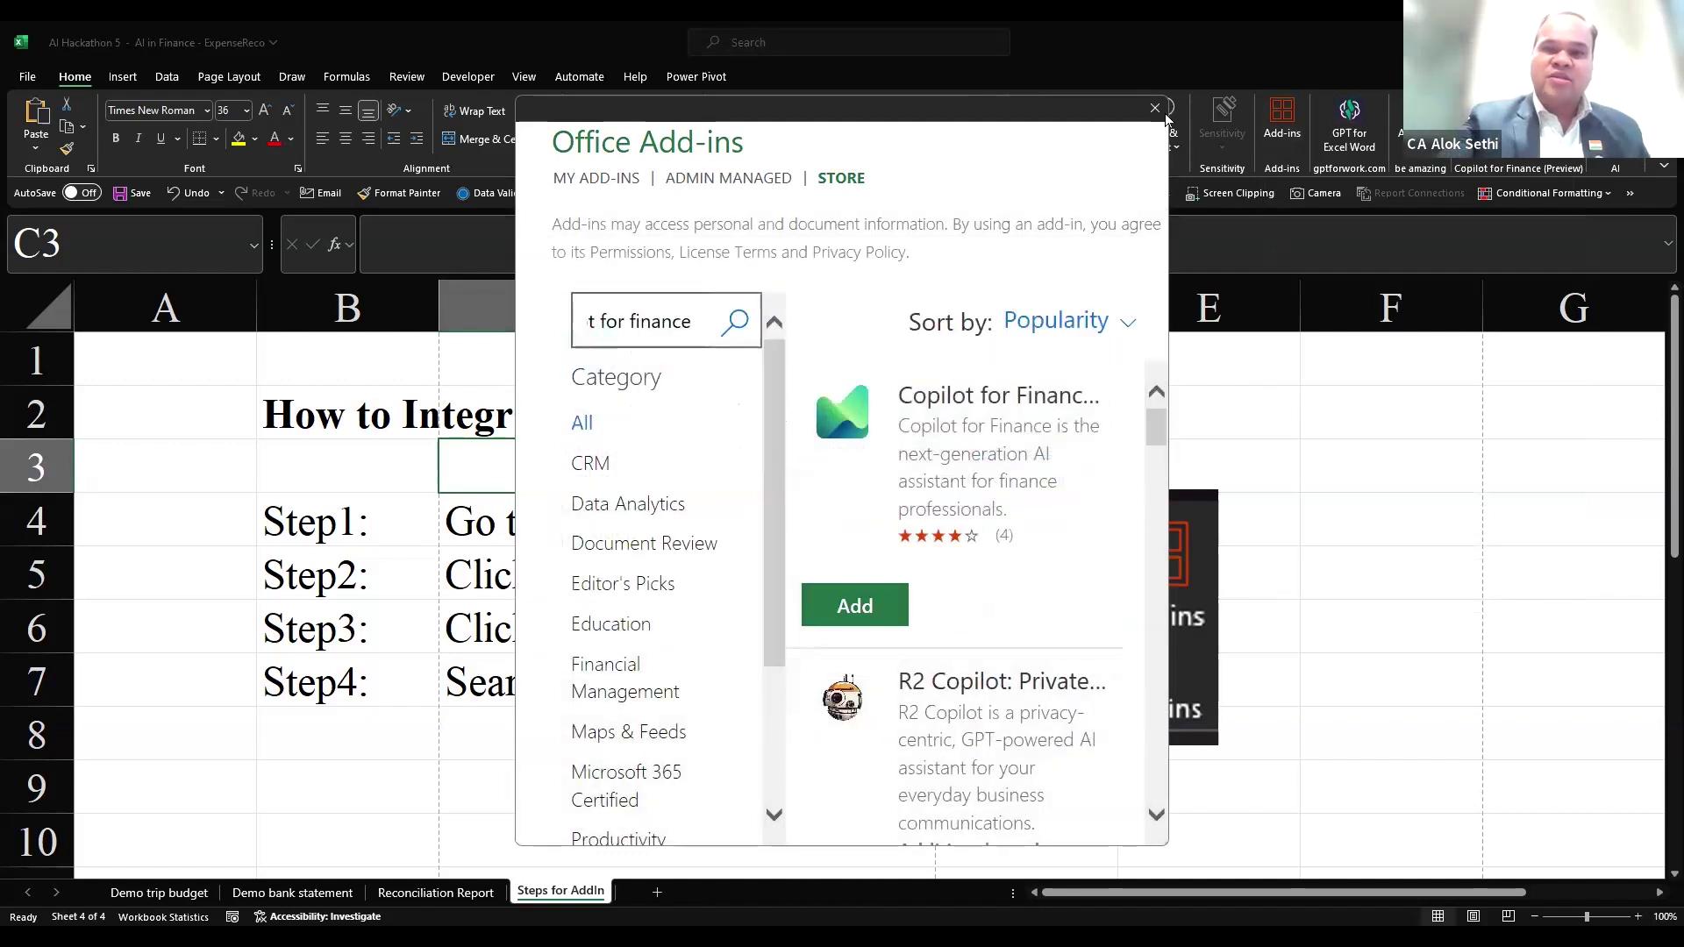
pyautogui.click(1155, 109)
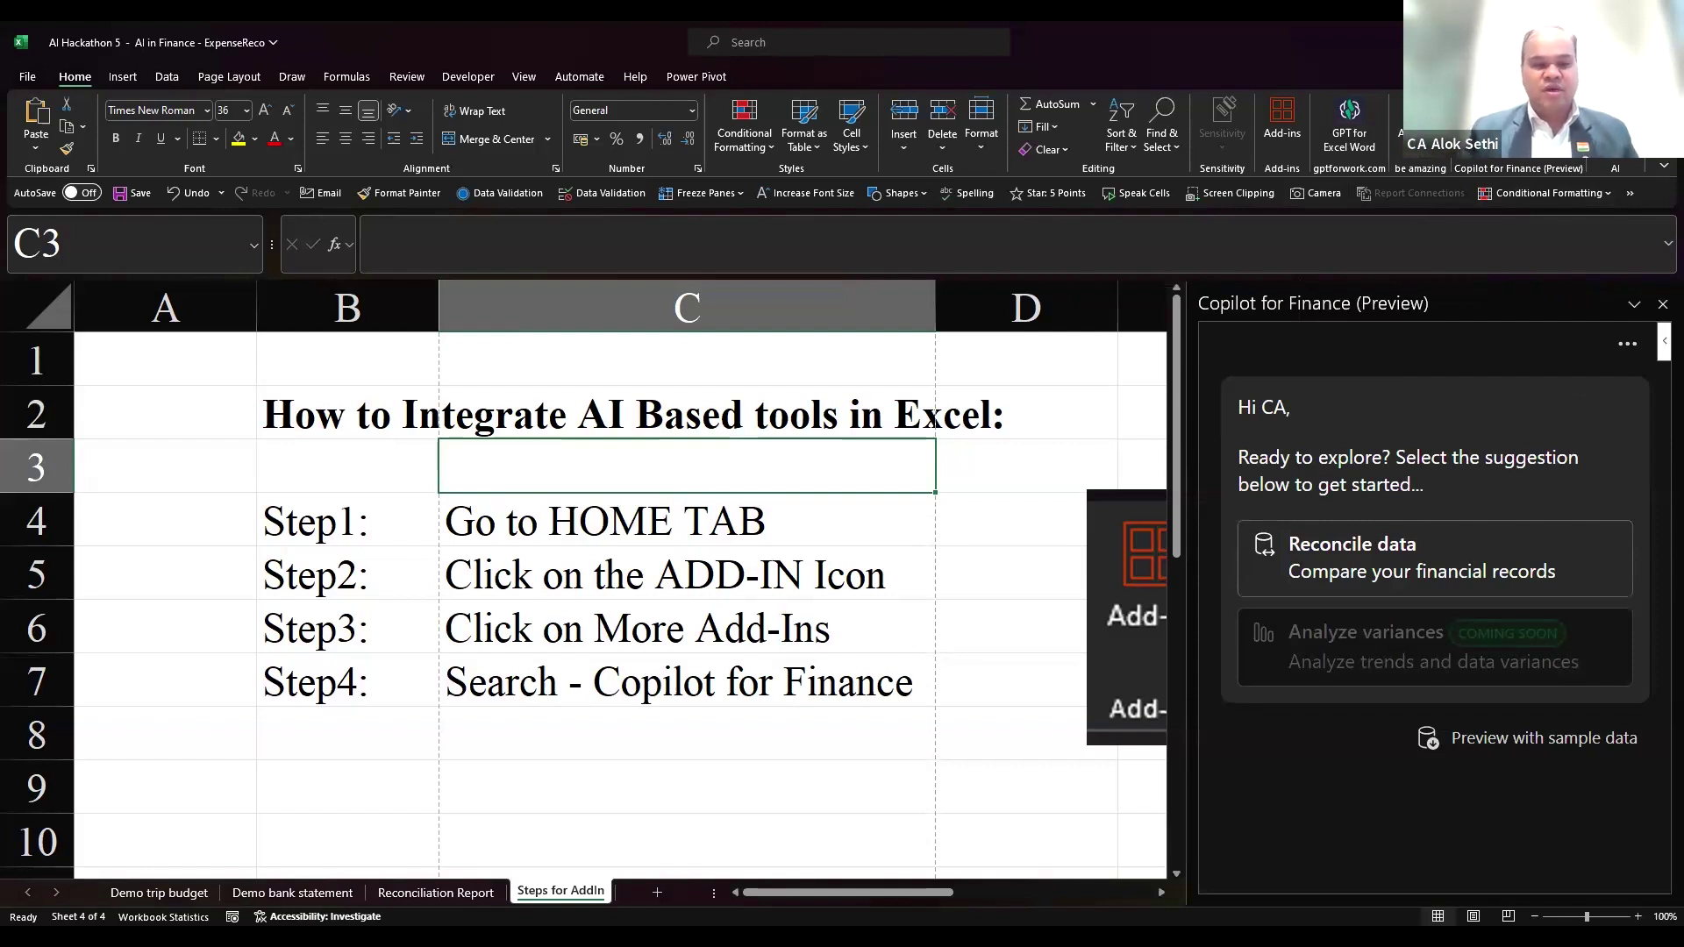
# - Open the Demo trip budget sheet and review its column headers and the extent of the Budget amount column
pyautogui.click(172, 903)
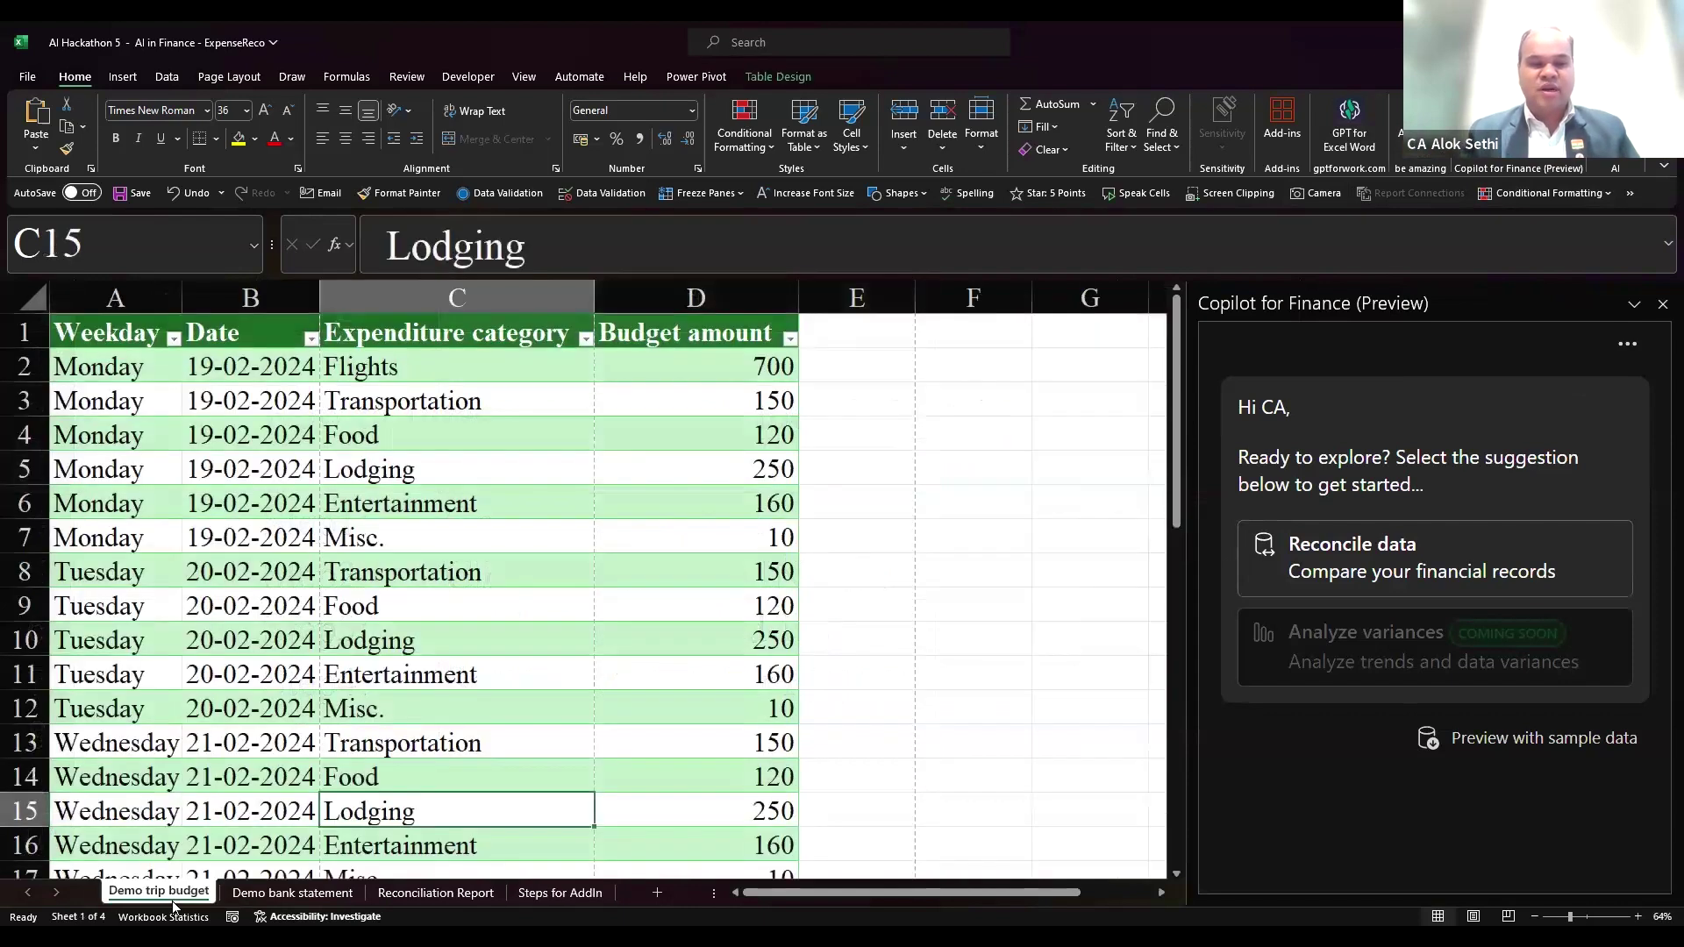
pyautogui.hotkey('ctrl', 'Up')
pyautogui.press('Left')
pyautogui.press('Left')
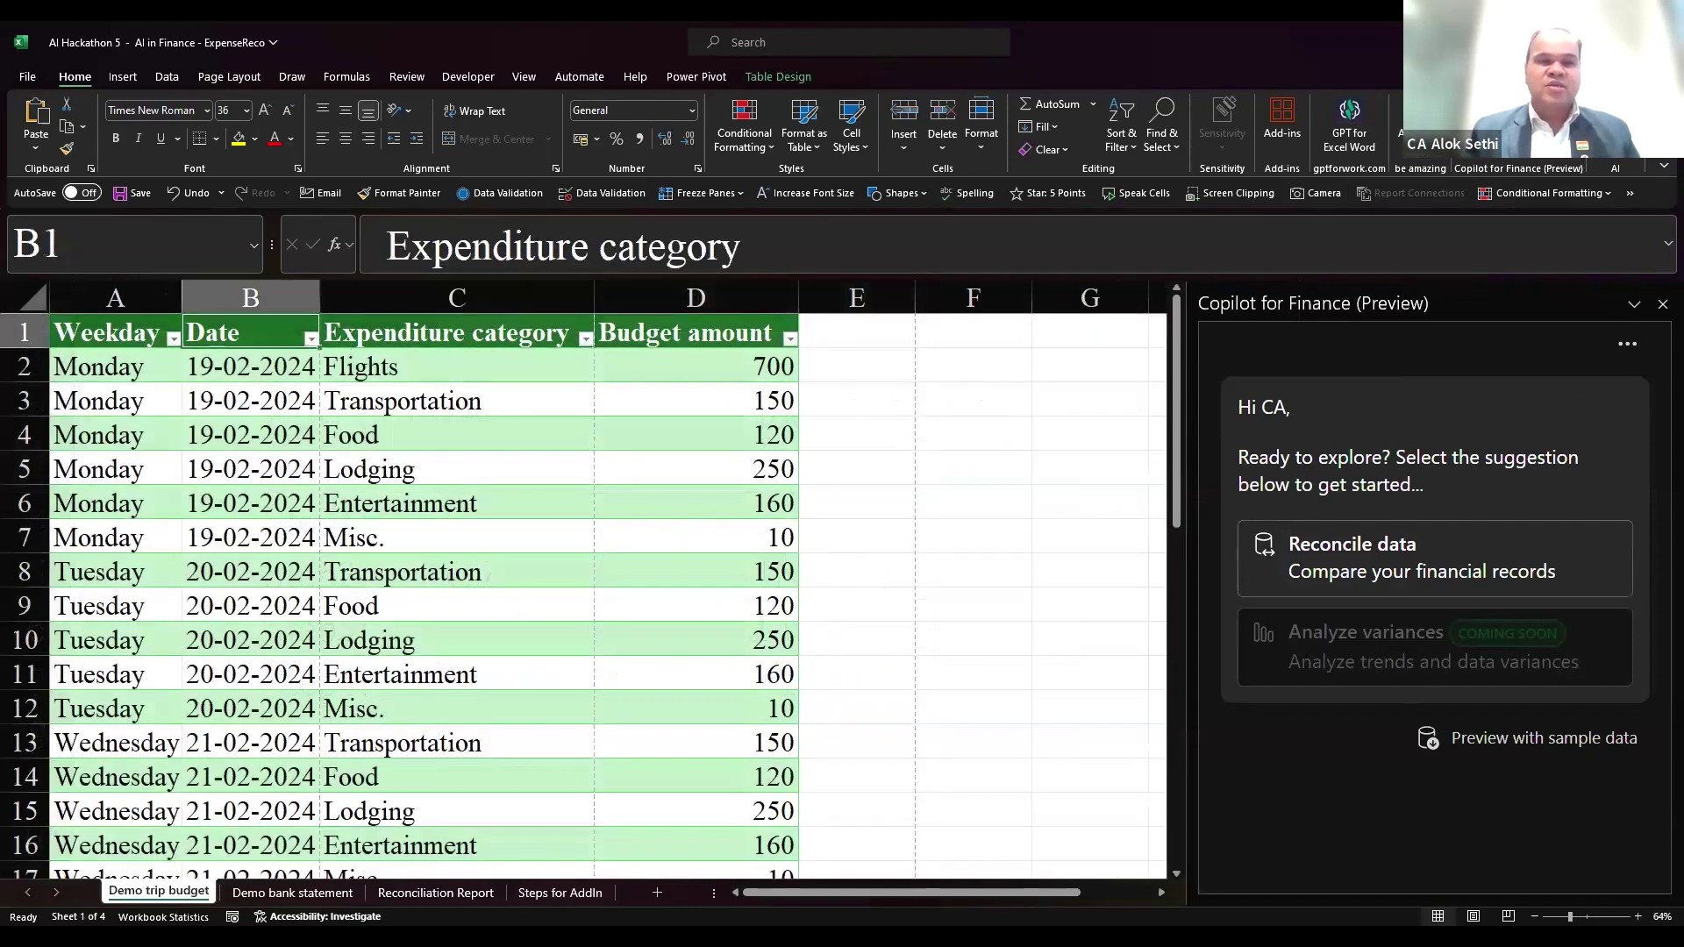
pyautogui.press('Right')
pyautogui.press('Right')
pyautogui.press('Right')
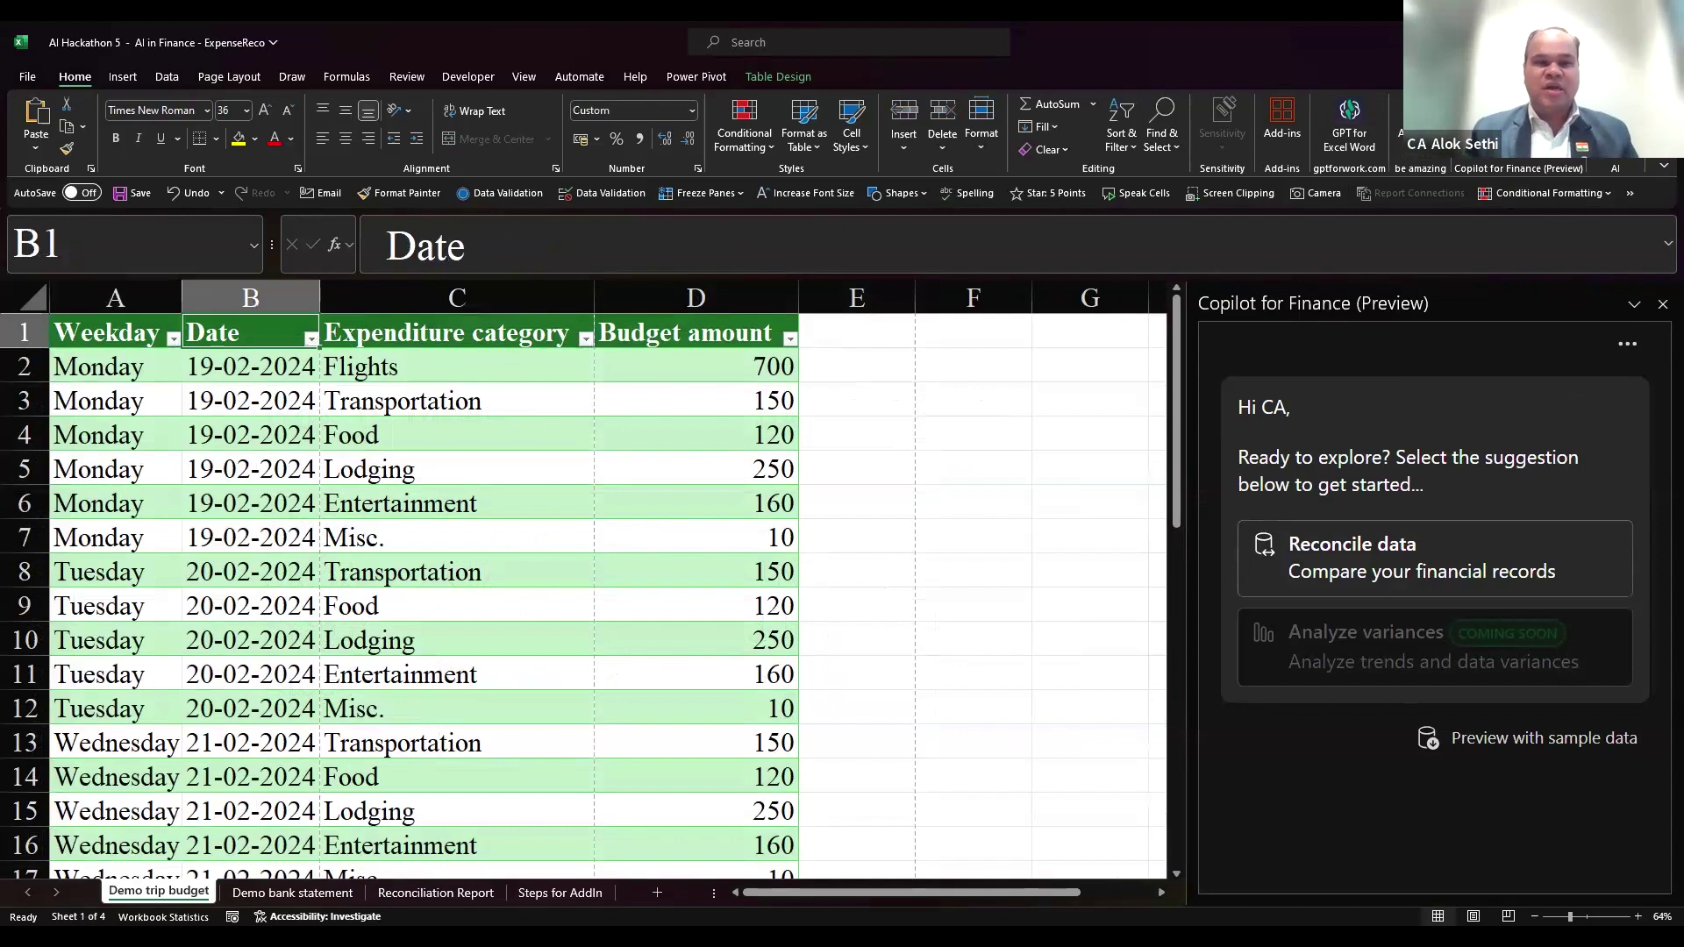
pyautogui.hotkey('ctrl', 'Down')
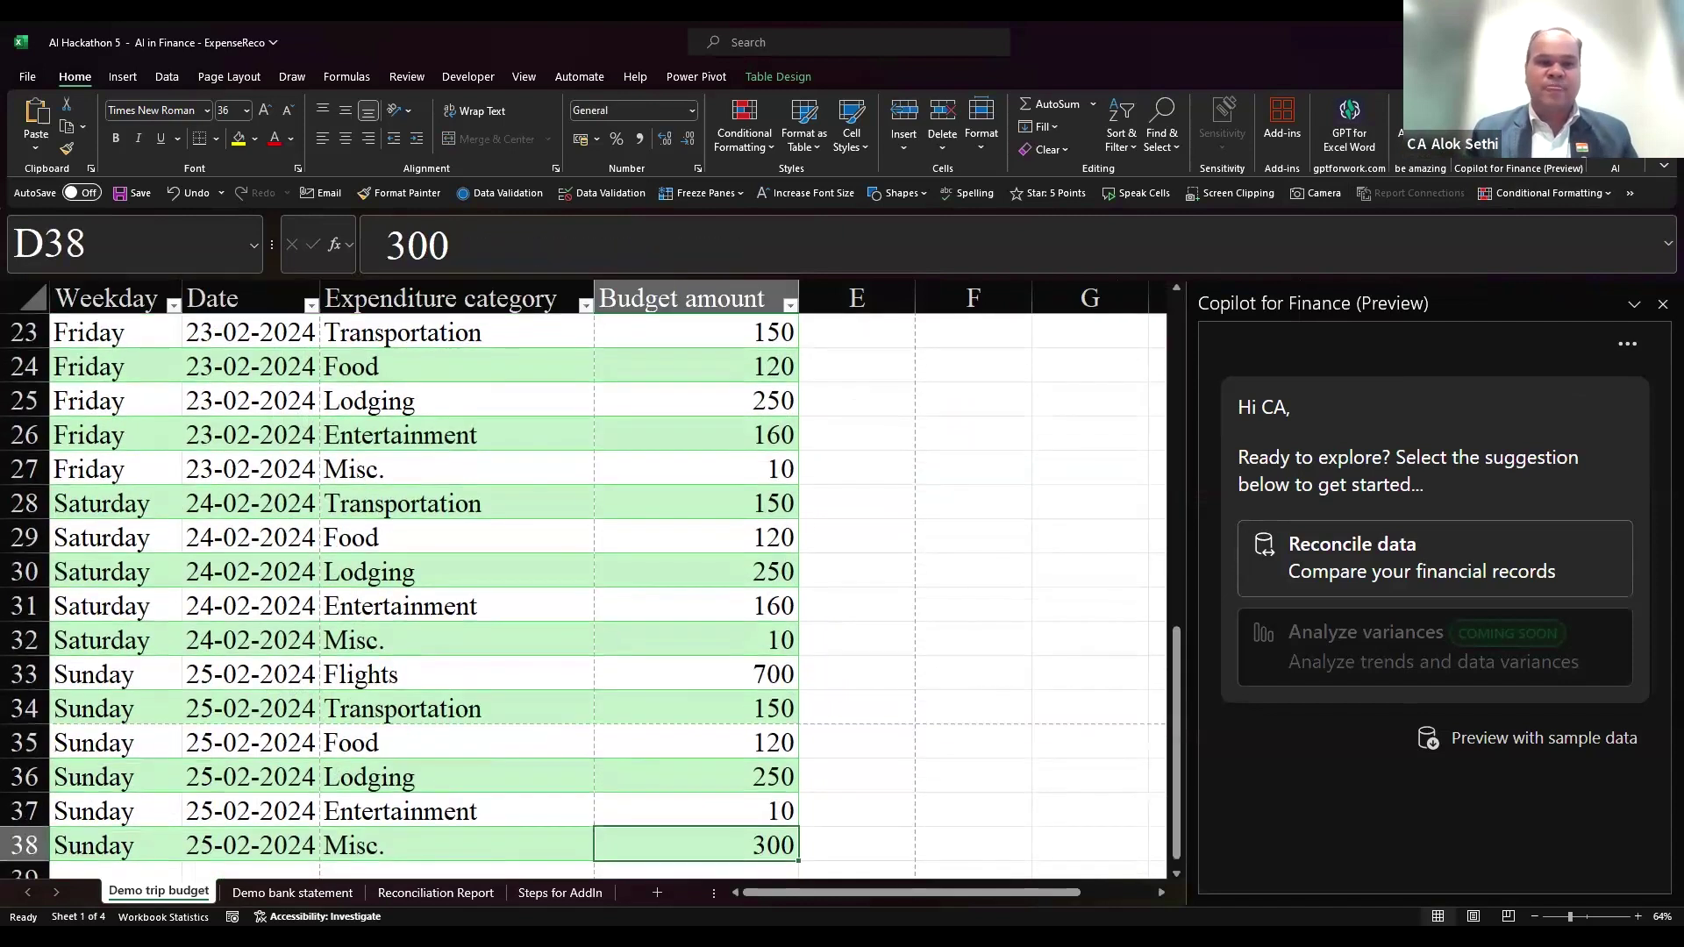
# - Review the Expenditure category column of the trip budget table from its header to the last row
pyautogui.hotkey('ctrl', 'Up')
pyautogui.press('Left')
pyautogui.press('Down')
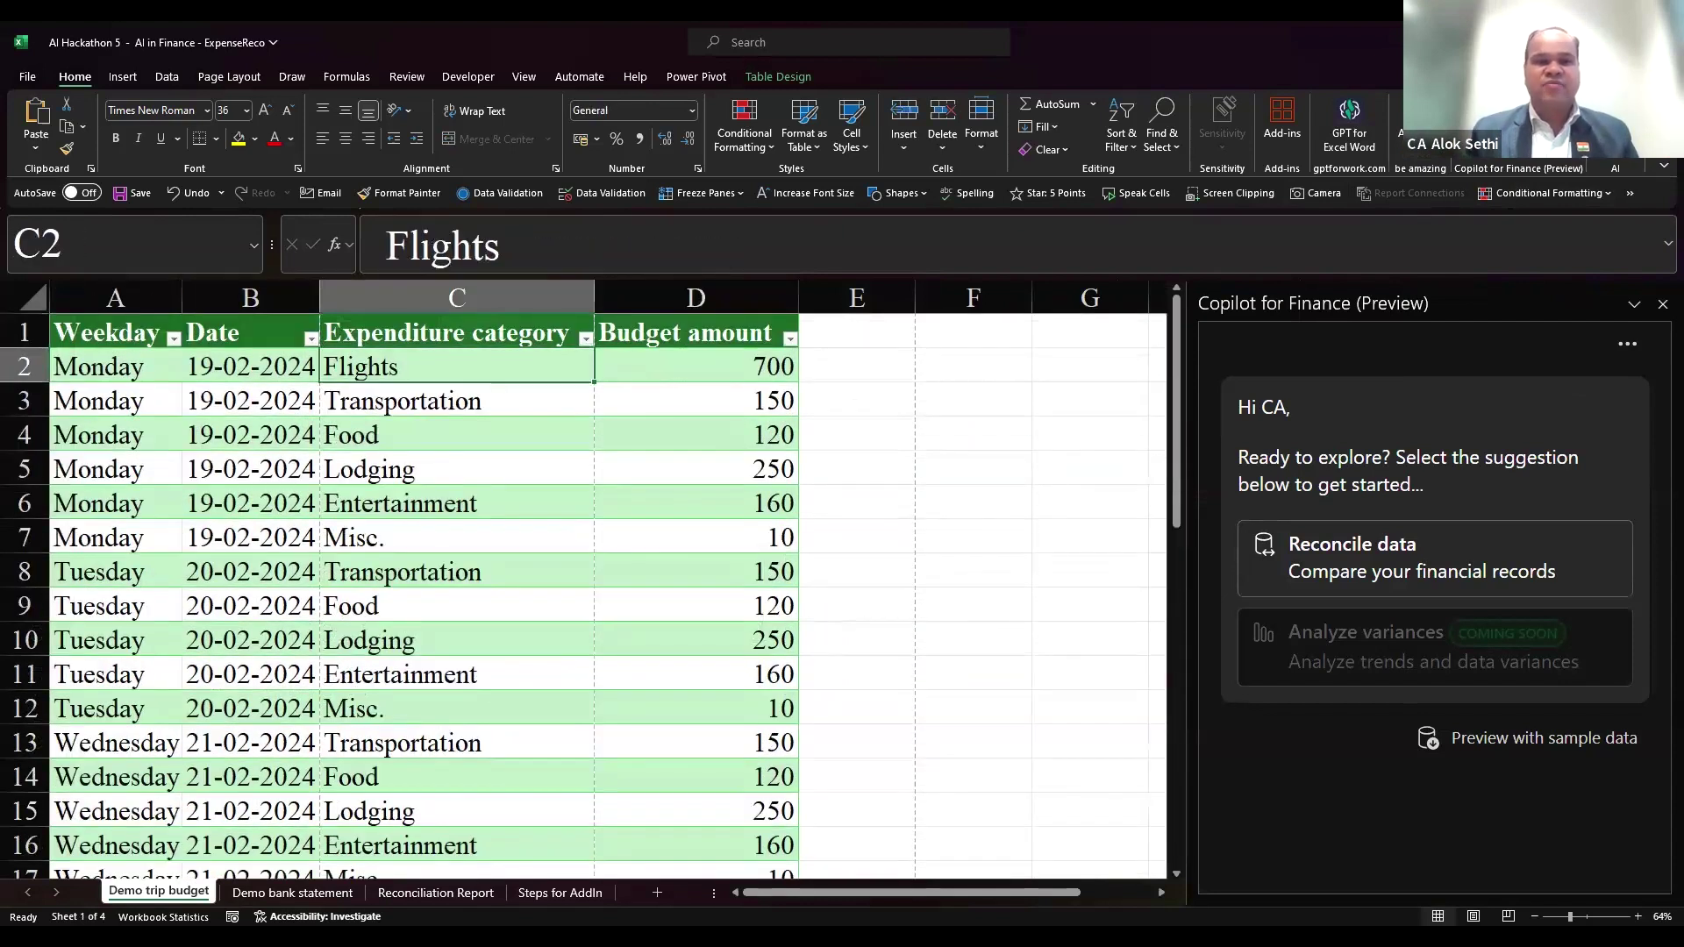
pyautogui.press('Up')
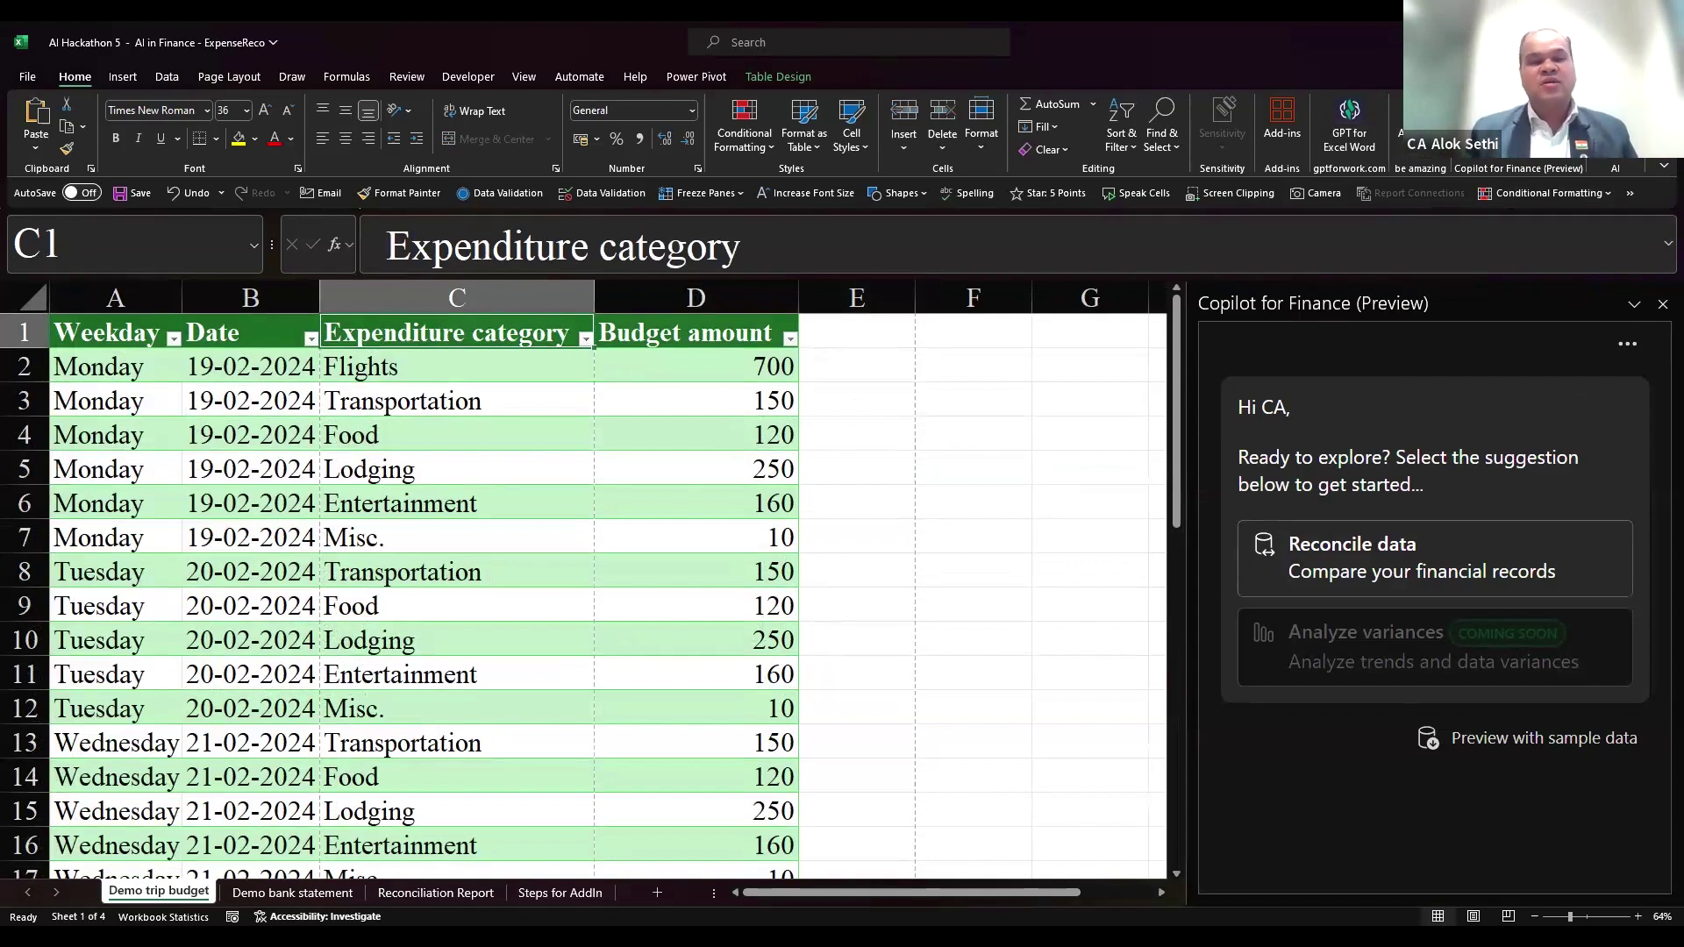
pyautogui.hotkey('shift', 'Down')
pyautogui.hotkey('ctrl', 'Down')
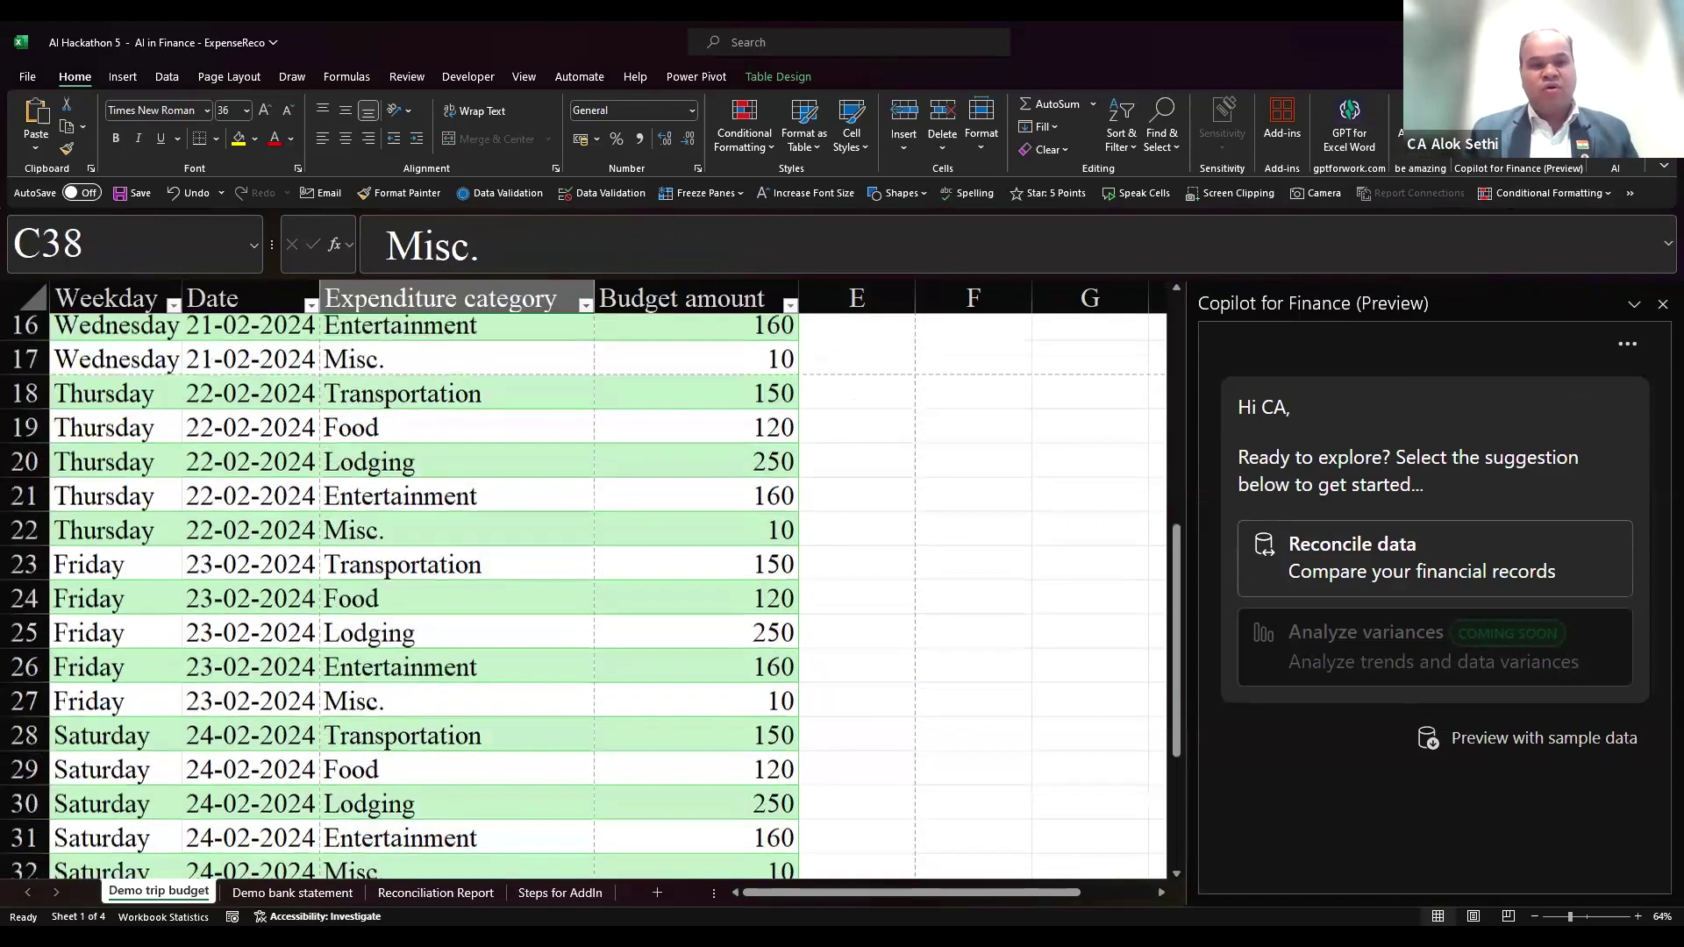
pyautogui.hotkey('ctrl', 'Up')
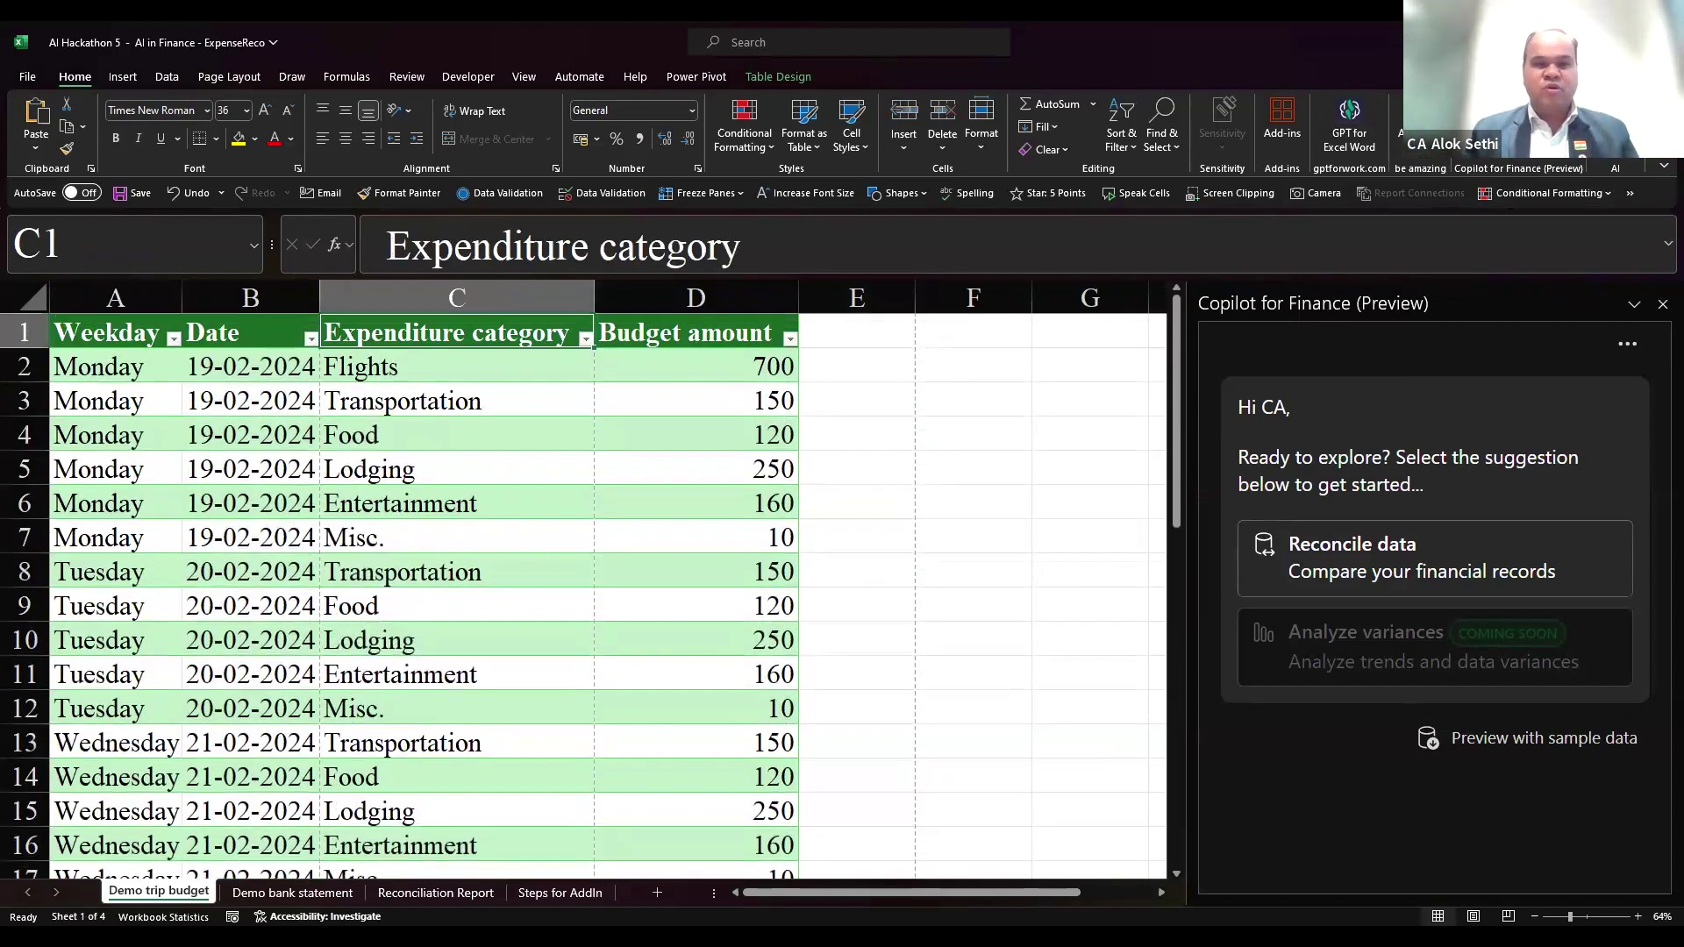
# - Open the Demo bank statement sheet and review the transaction type, amount, currency and description columns
pyautogui.click(283, 896)
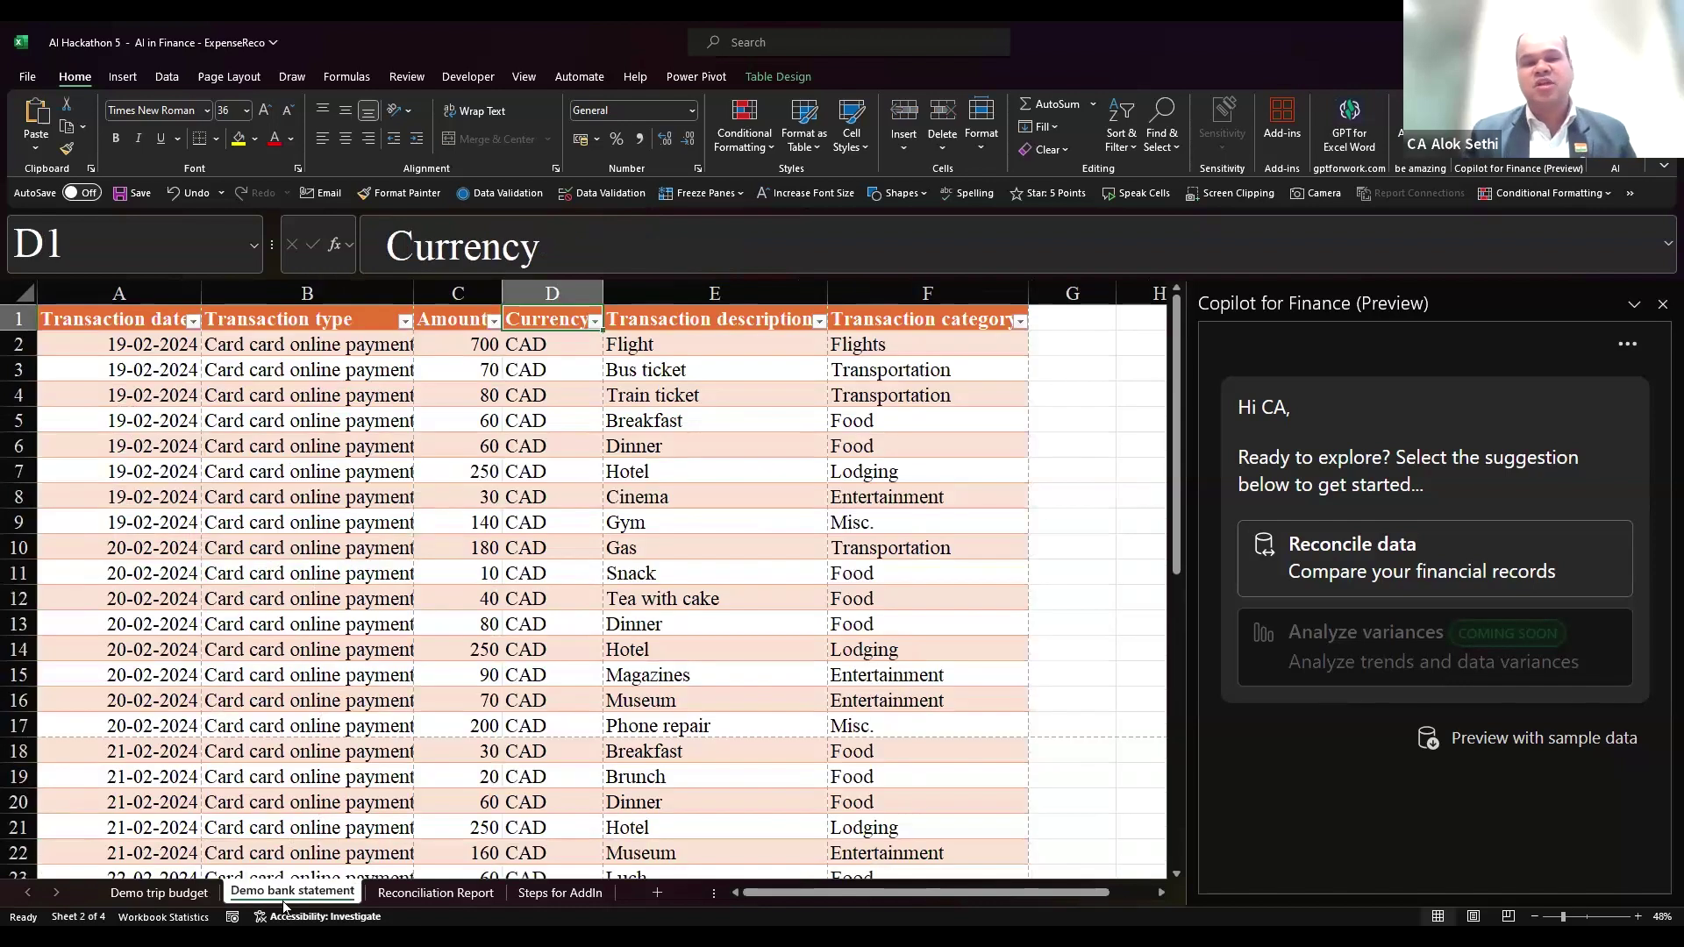
pyautogui.press('Left')
pyautogui.press('Down')
pyautogui.press('Down')
pyautogui.press('Left')
pyautogui.press('Left')
pyautogui.press('Right')
pyautogui.press('Right')
pyautogui.press('Right')
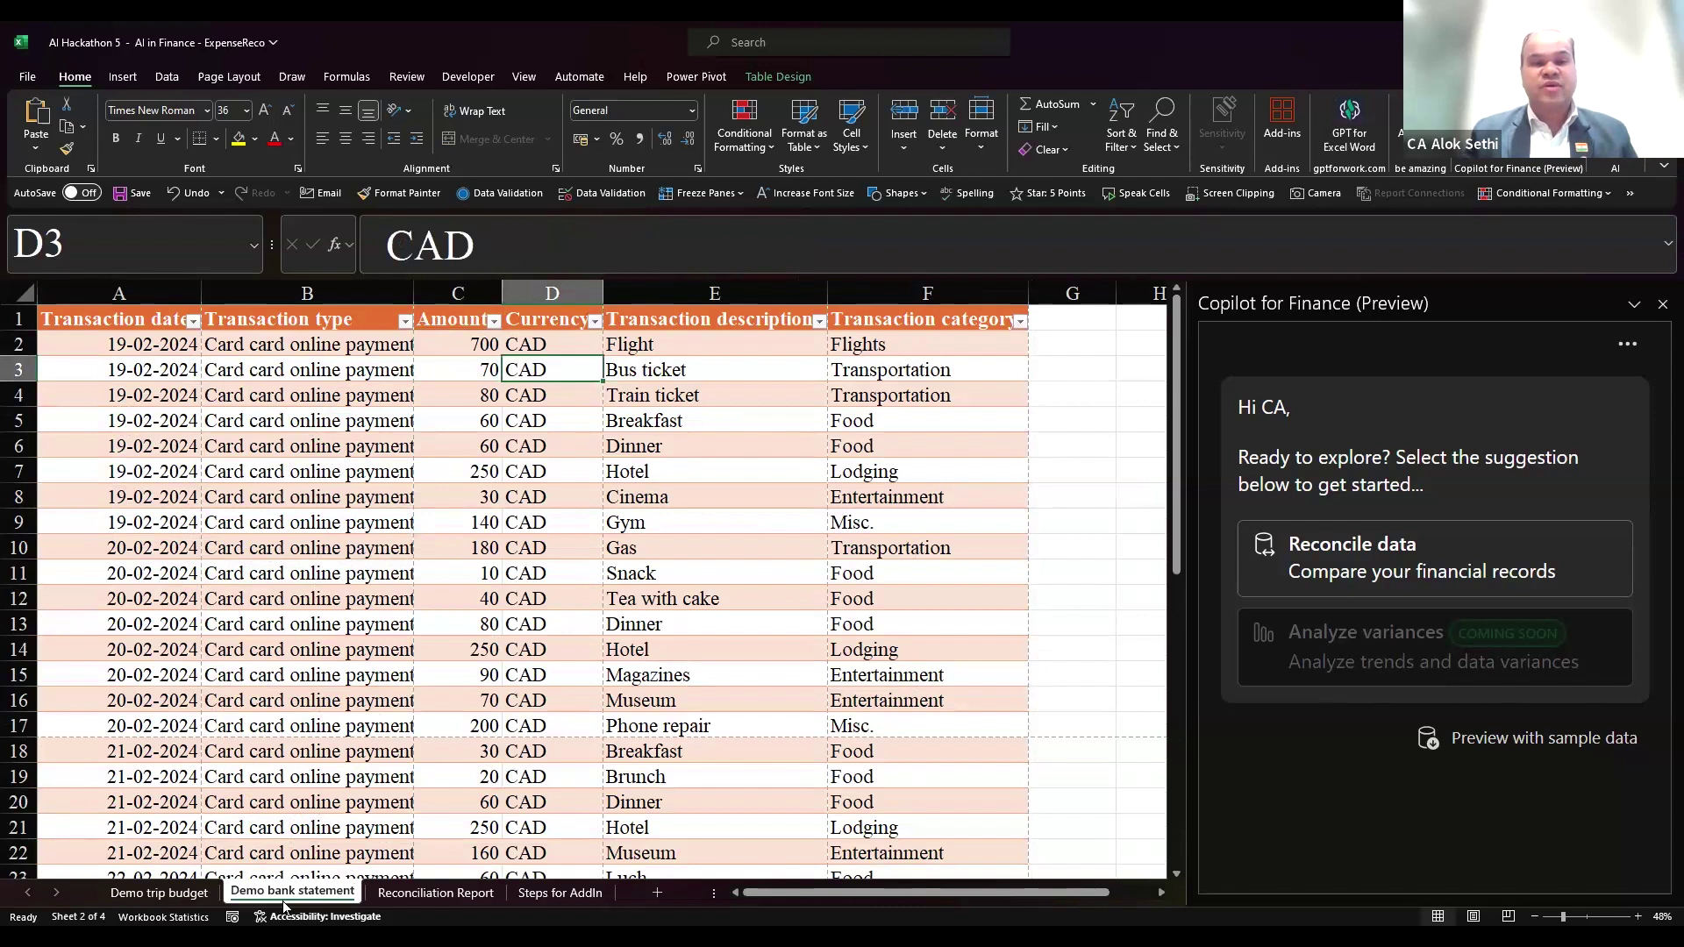
pyautogui.press('Right')
pyautogui.press('Up')
pyautogui.press('Down')
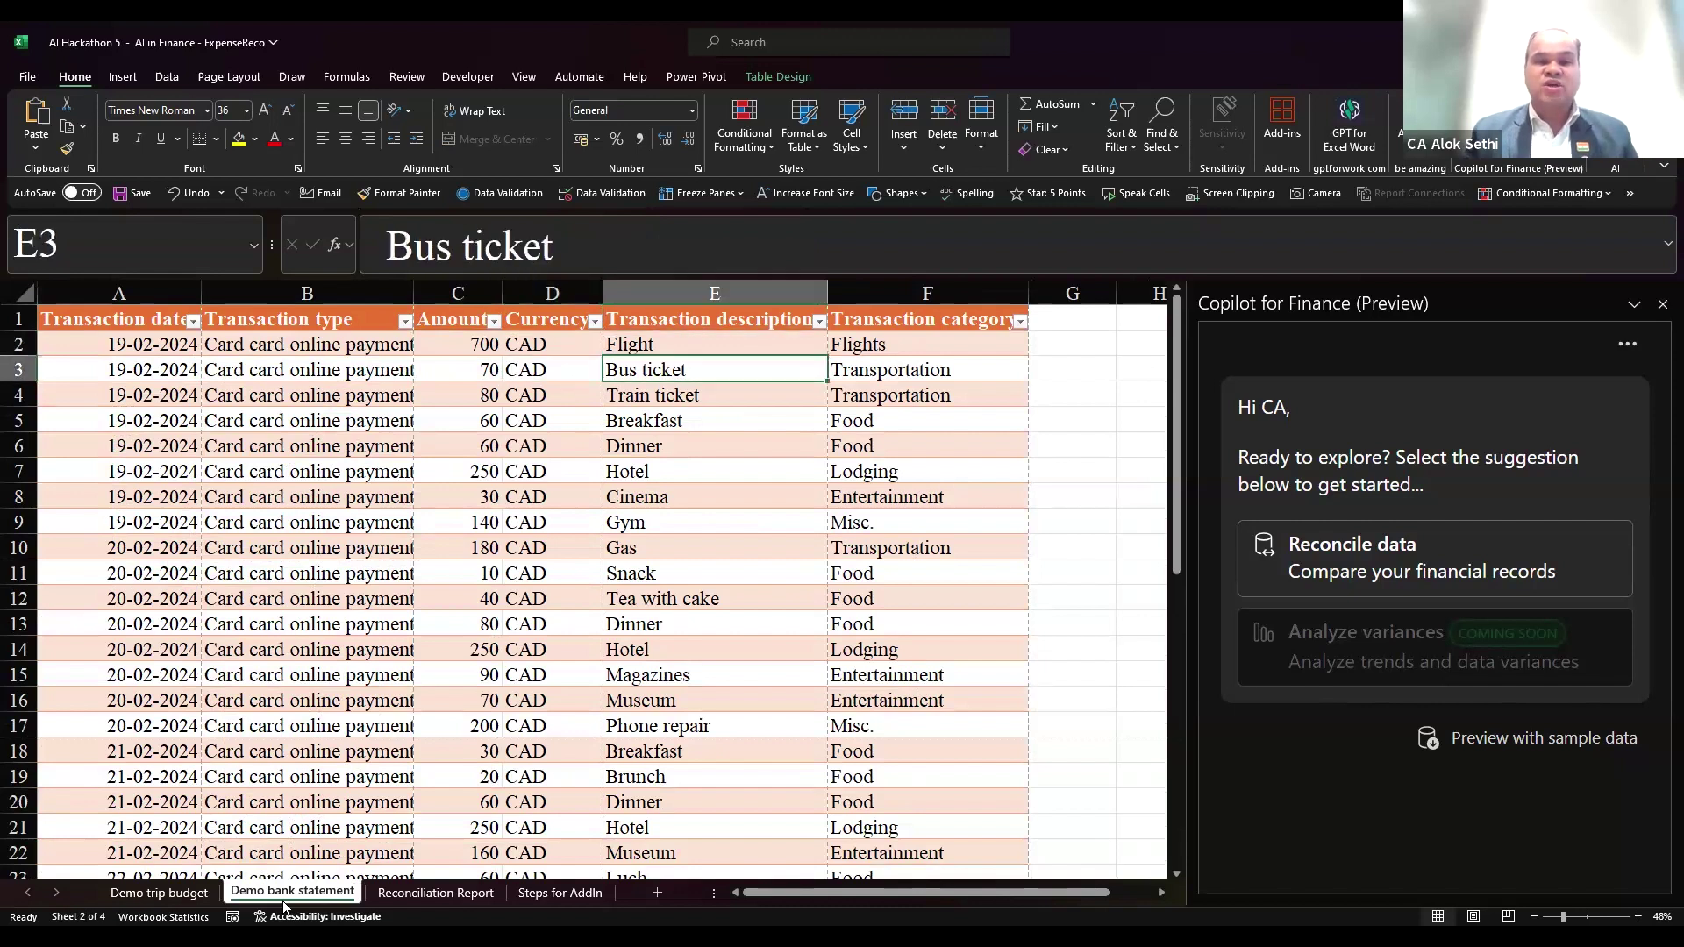
# - Read through the Transaction category column of the bank statement table down to row 38
pyautogui.press('Right')
pyautogui.press('Up')
pyautogui.press('Down')
pyautogui.press('Down')
pyautogui.press('Down')
pyautogui.press('Down')
pyautogui.press('Down')
pyautogui.press('Down')
pyautogui.press('Down')
pyautogui.press('Down')
pyautogui.press('Down')
pyautogui.press('Down')
pyautogui.press('Down')
pyautogui.press('Down')
pyautogui.press('Down')
pyautogui.press('Down')
pyautogui.press('Down')
pyautogui.press('Down')
pyautogui.press('Down')
pyautogui.press('Down')
pyautogui.press('Down')
pyautogui.press('Down')
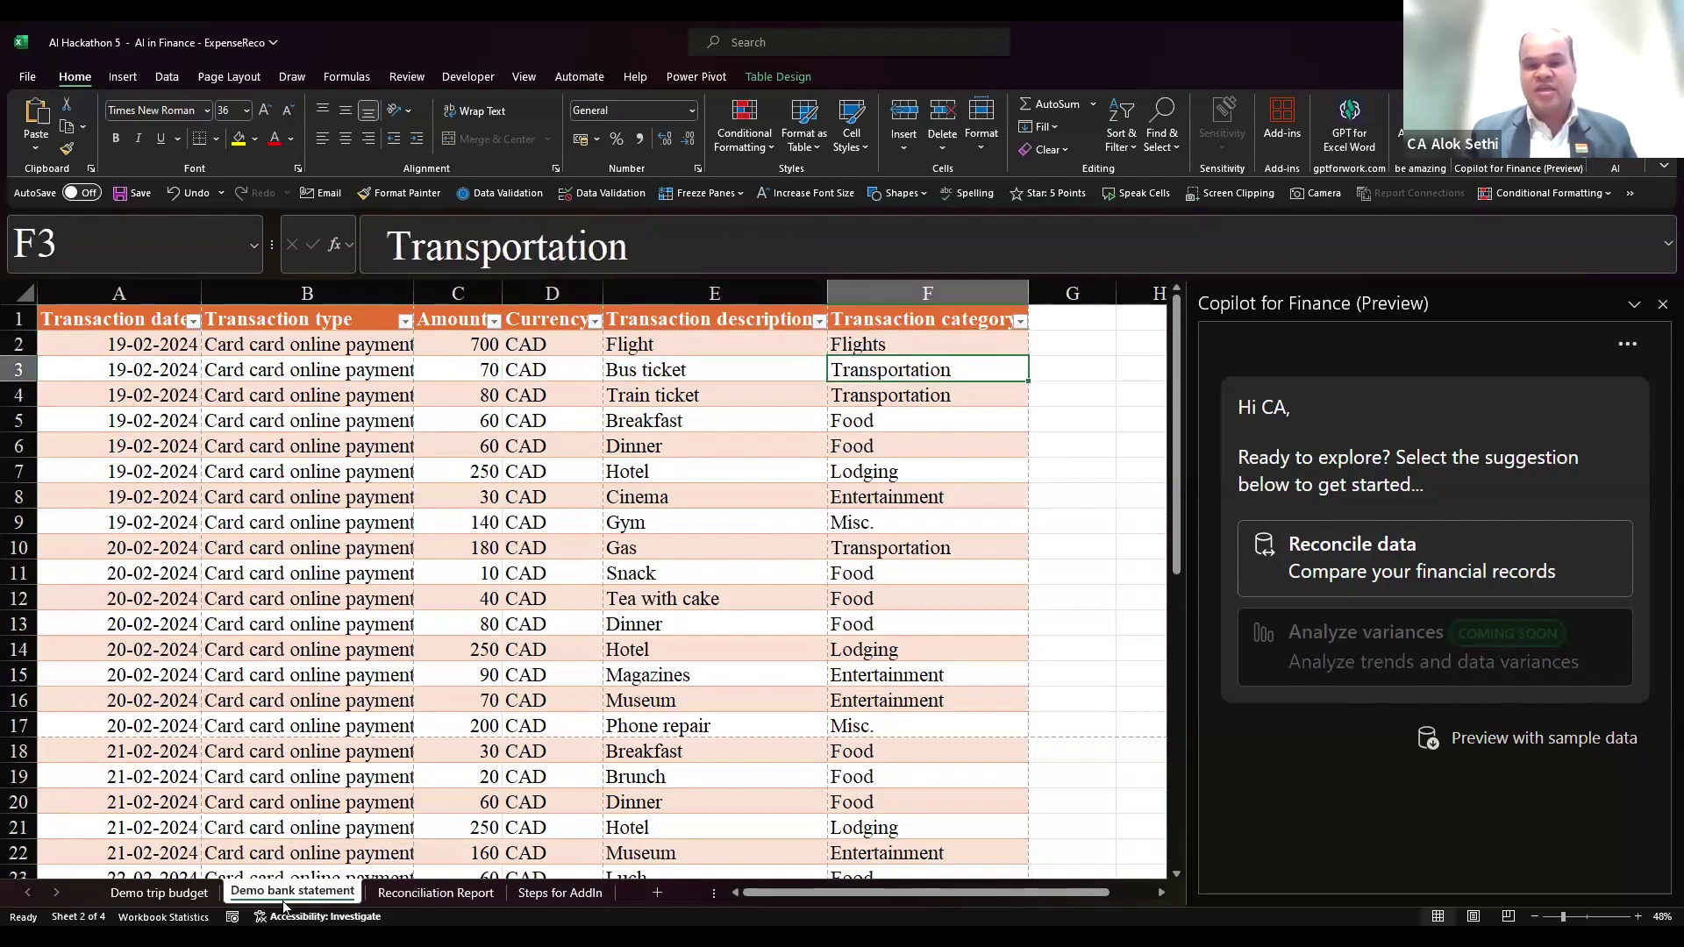
pyautogui.press('Down')
pyautogui.press('Down')
pyautogui.press('Down')
pyautogui.press('Down')
pyautogui.press('Down')
pyautogui.press('Down')
pyautogui.press('Down')
pyautogui.press('Down')
pyautogui.press('Down')
pyautogui.press('Down')
pyautogui.press('Down')
pyautogui.press('Down')
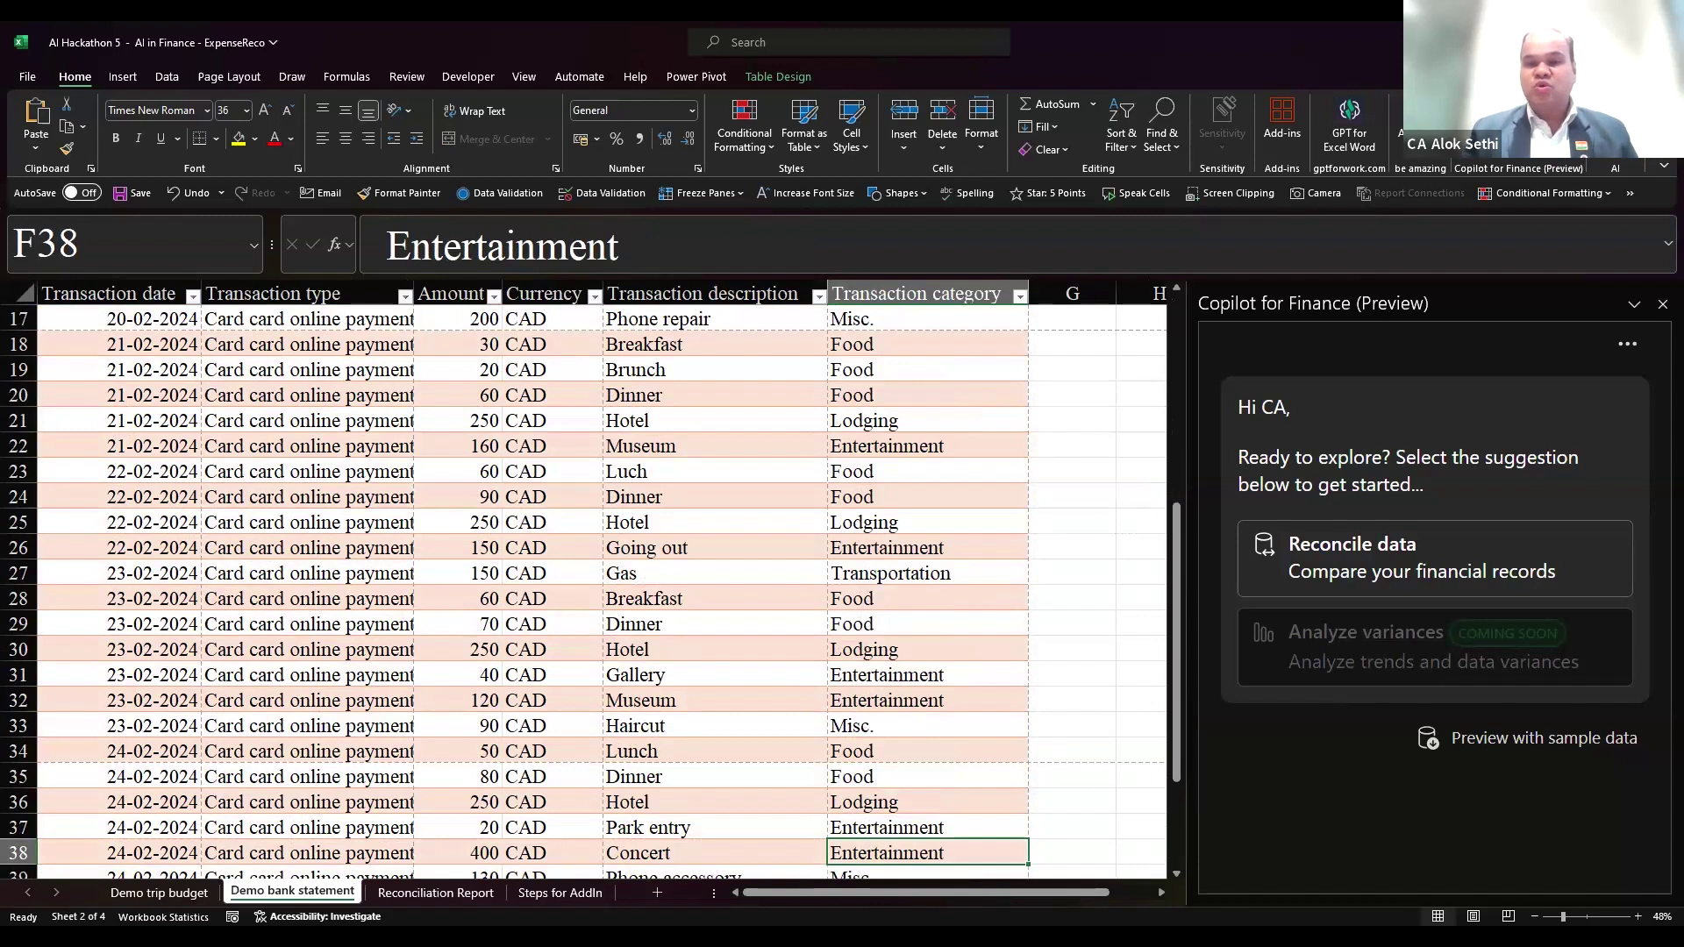
# - Start a data reconciliation in Copilot for Finance and check the extent and table name of the trip budget data and the bank statement's table name
pyautogui.click(1435, 558)
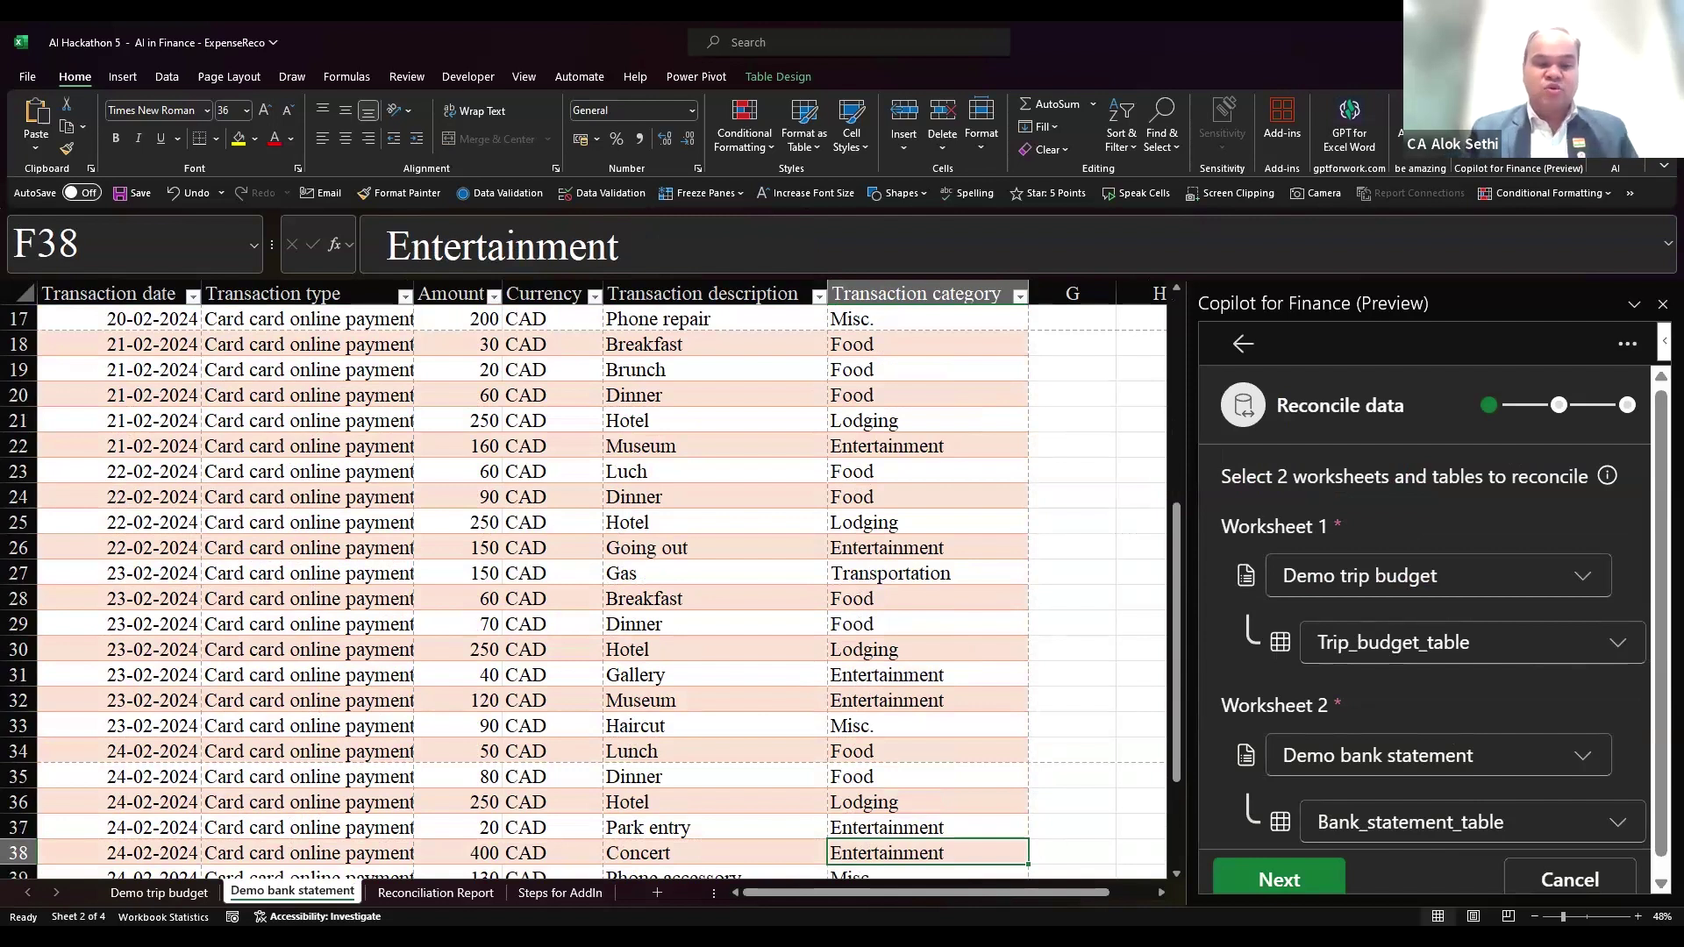
pyautogui.click(149, 902)
pyautogui.press('Left')
pyautogui.press('Left')
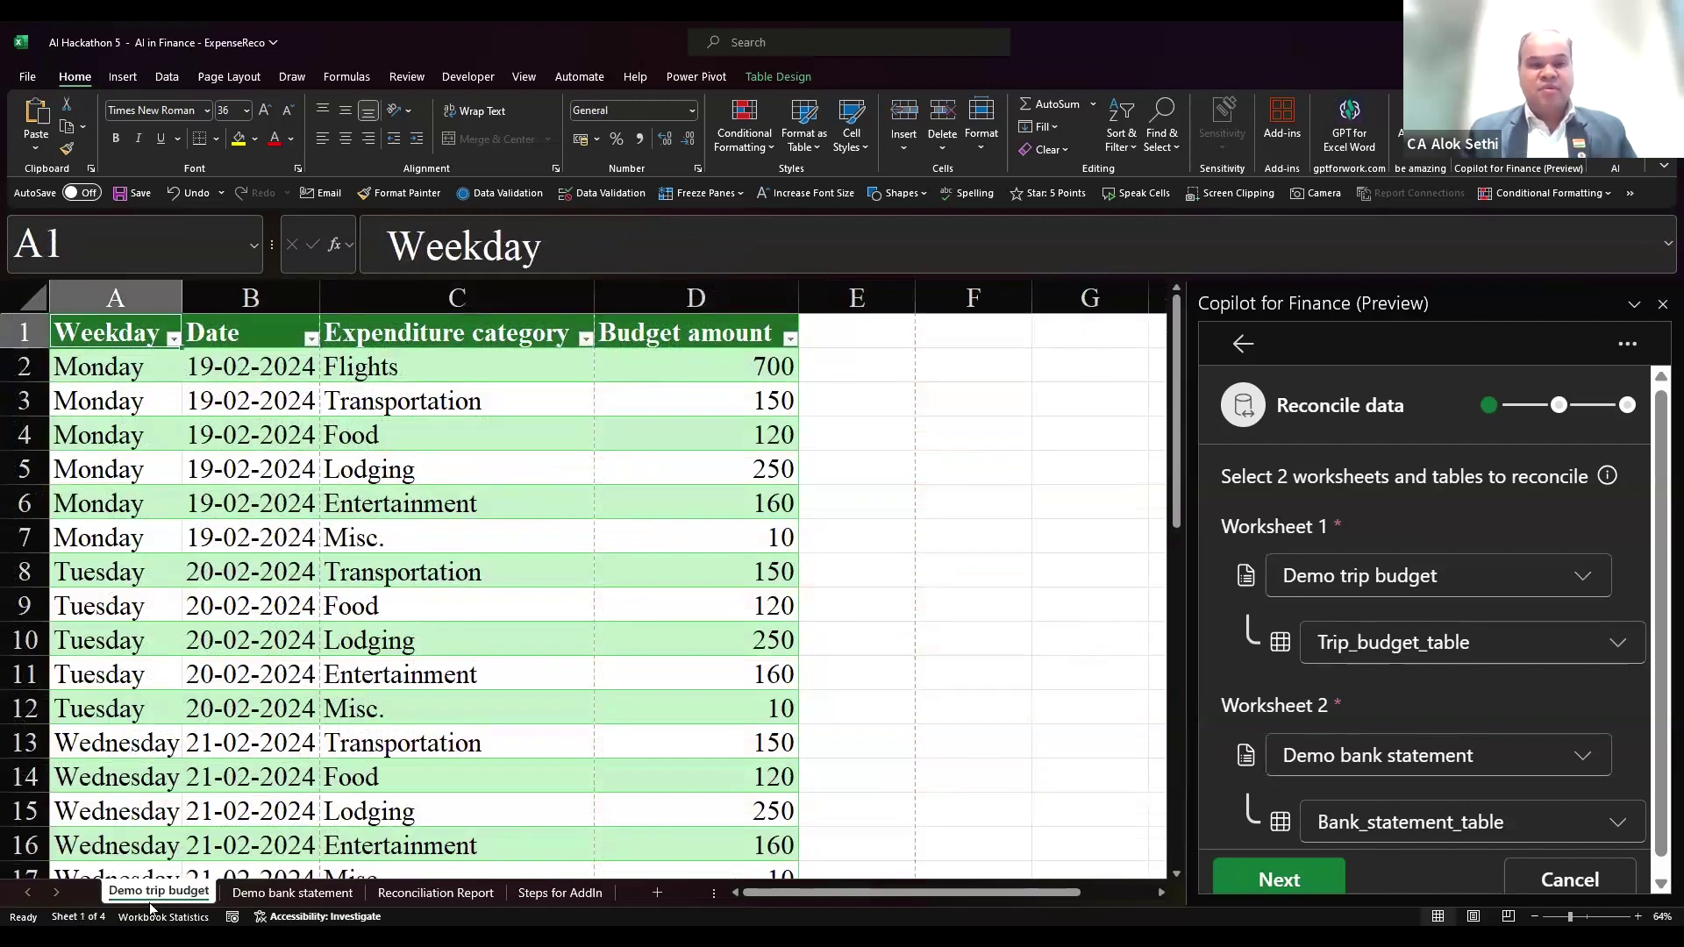
pyautogui.hotkey('ctrl', 'shift', 'End')
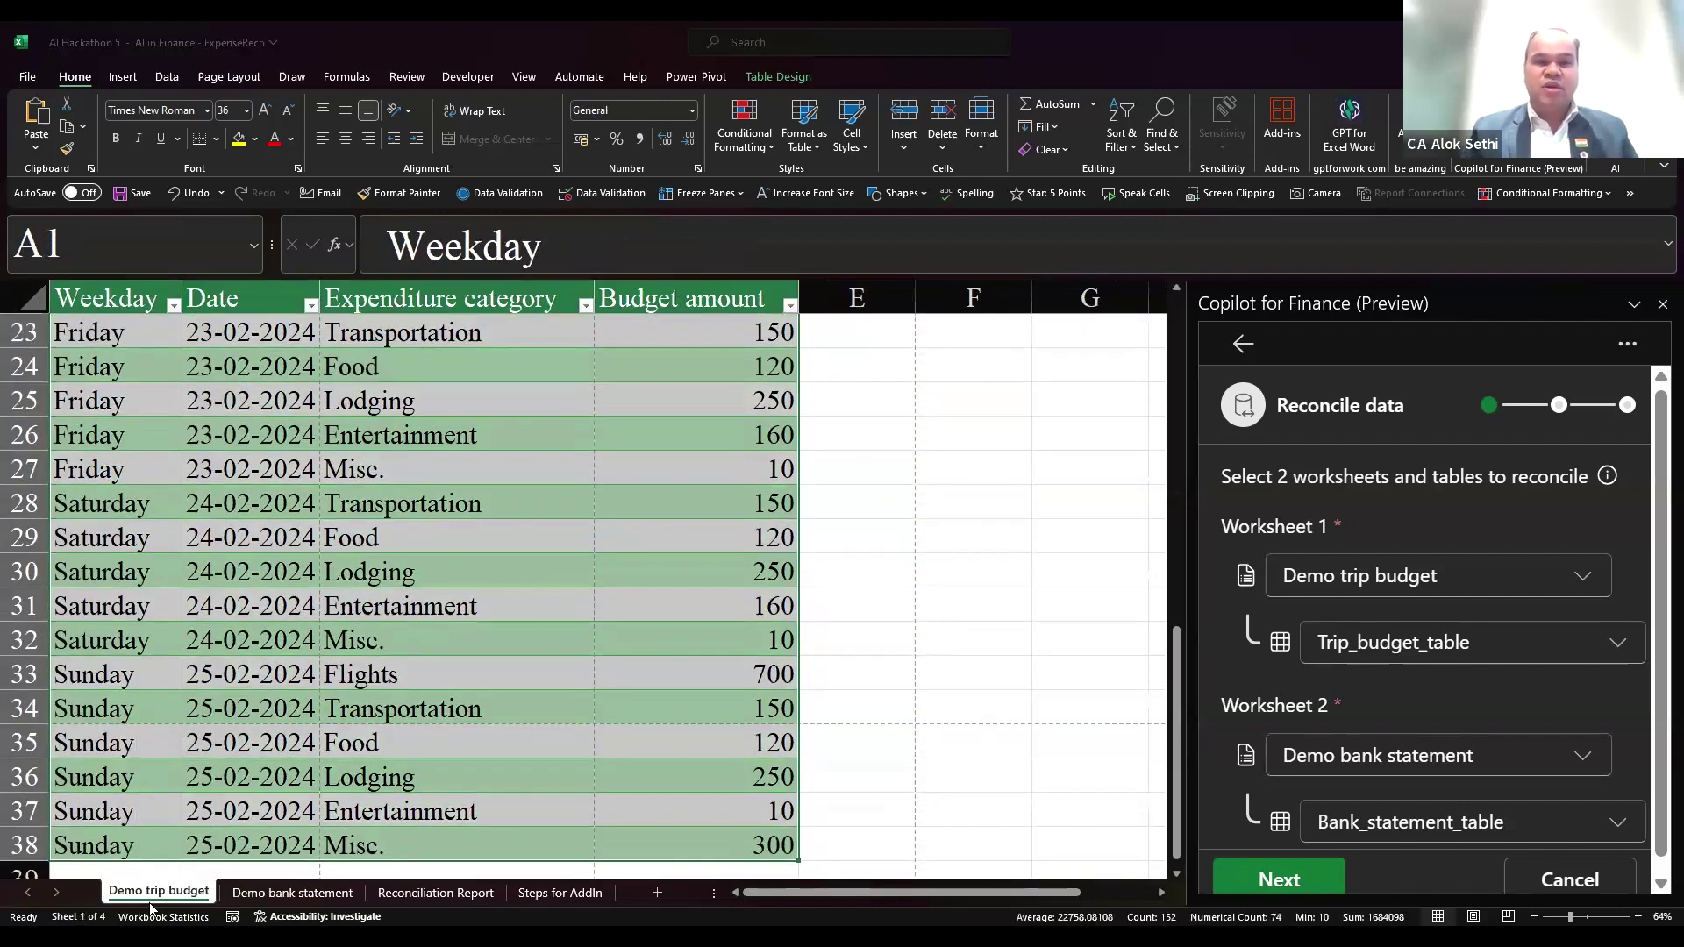
pyautogui.press('Return')
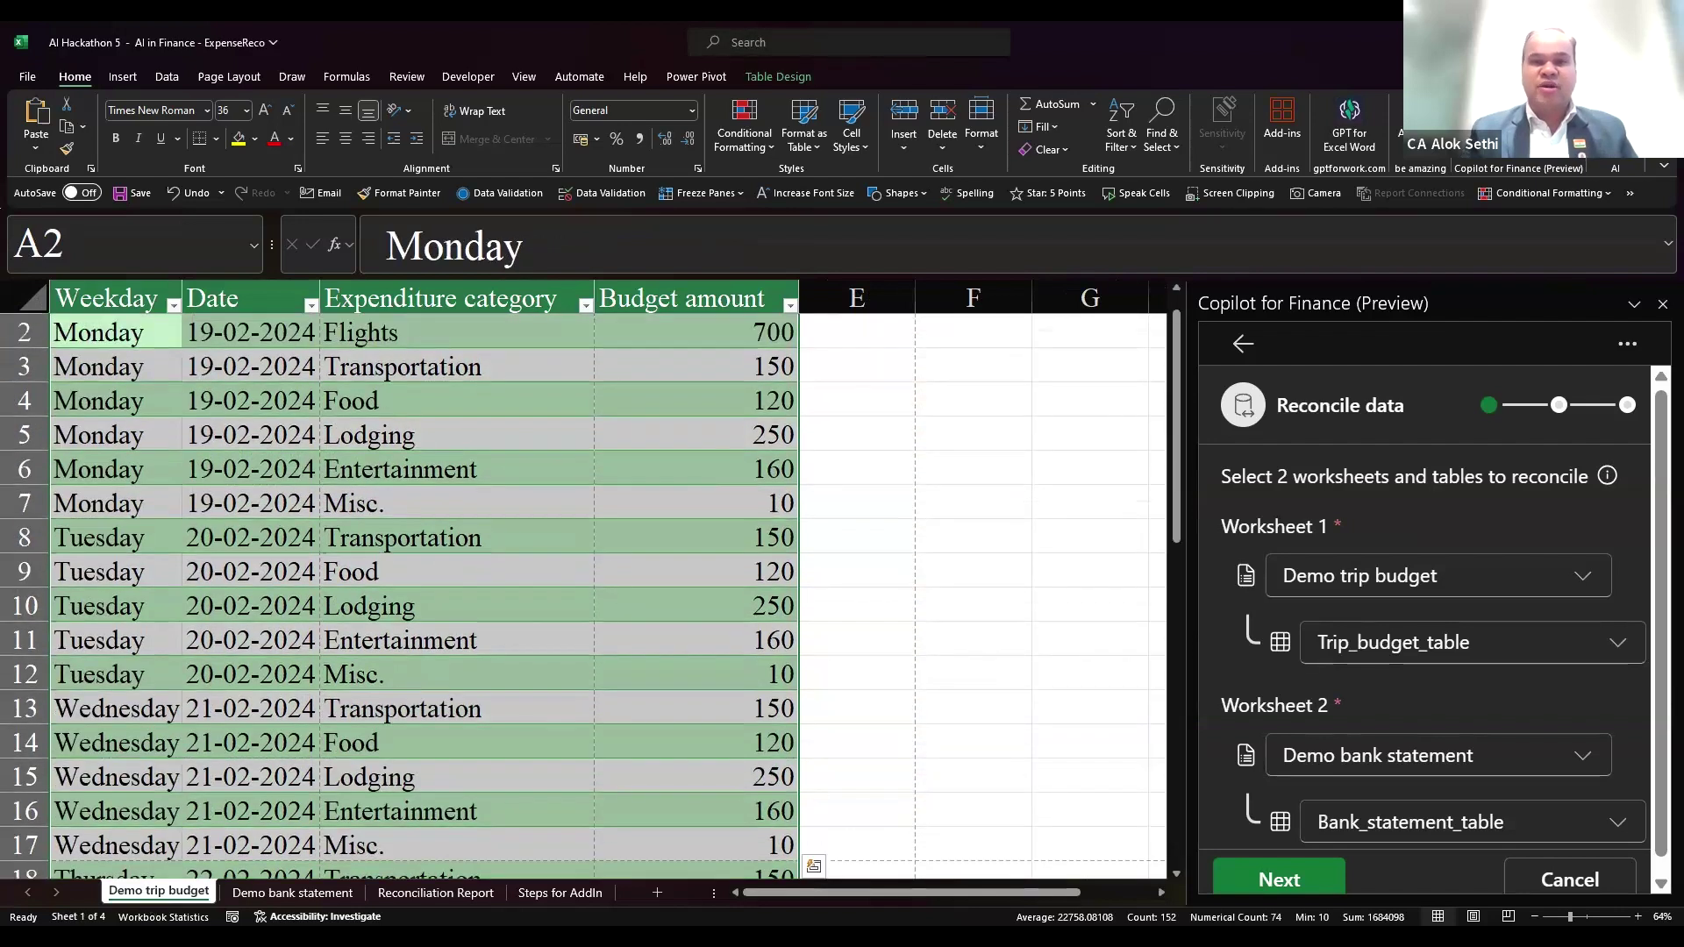
pyautogui.click(779, 77)
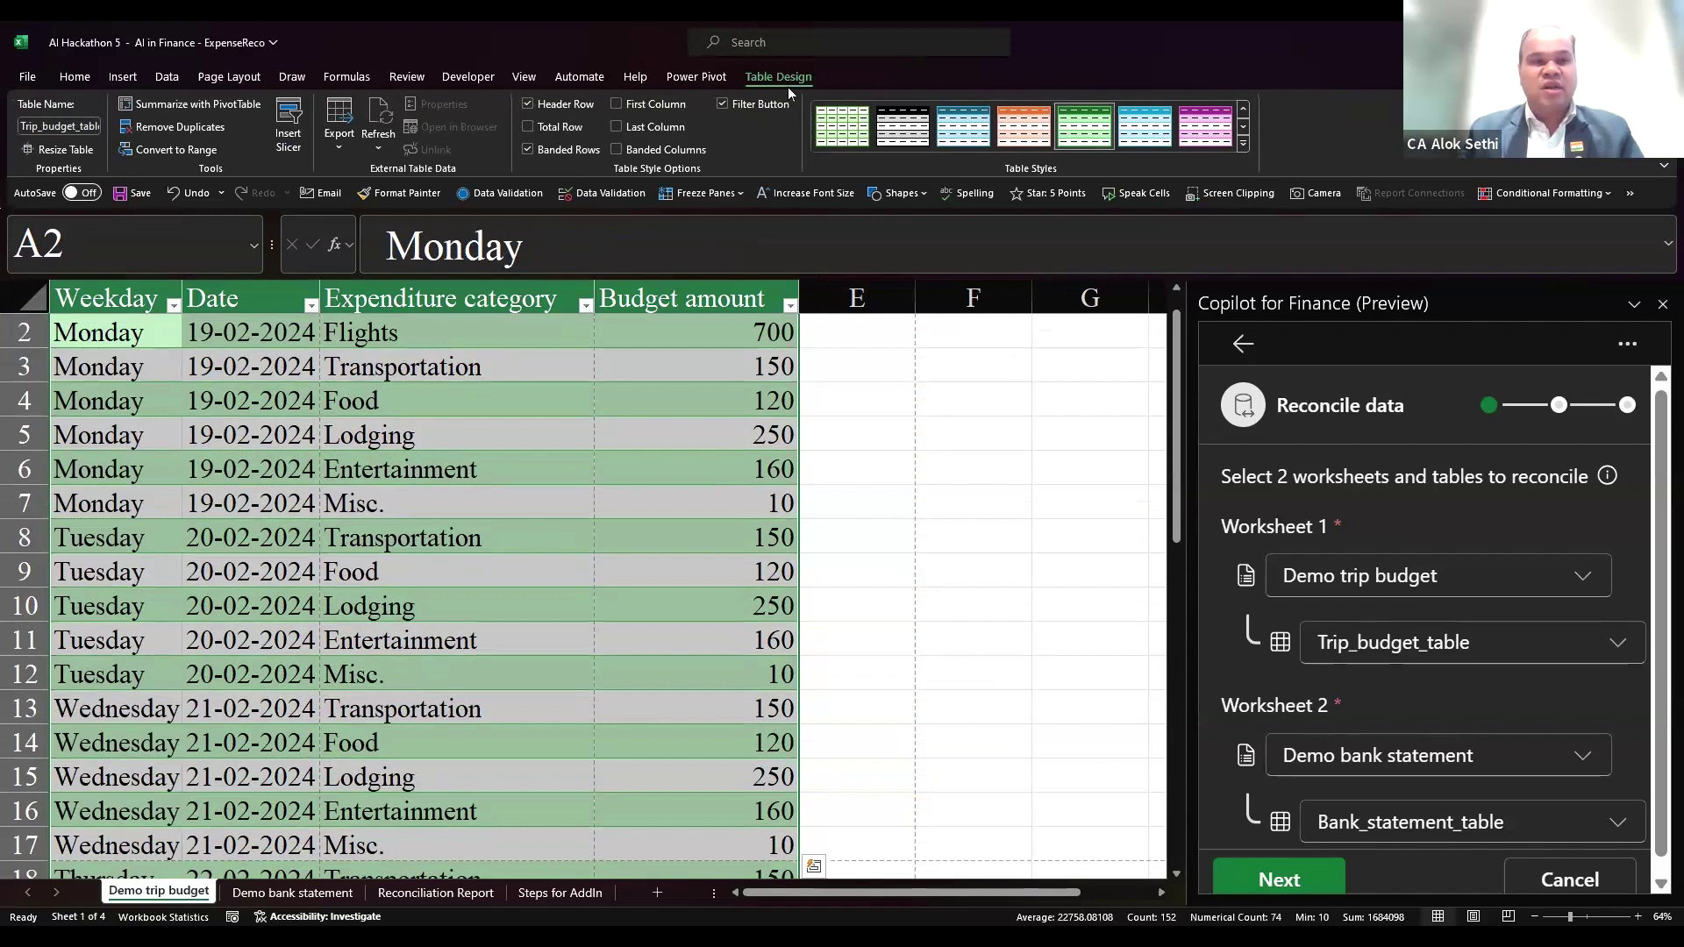
pyautogui.click(295, 901)
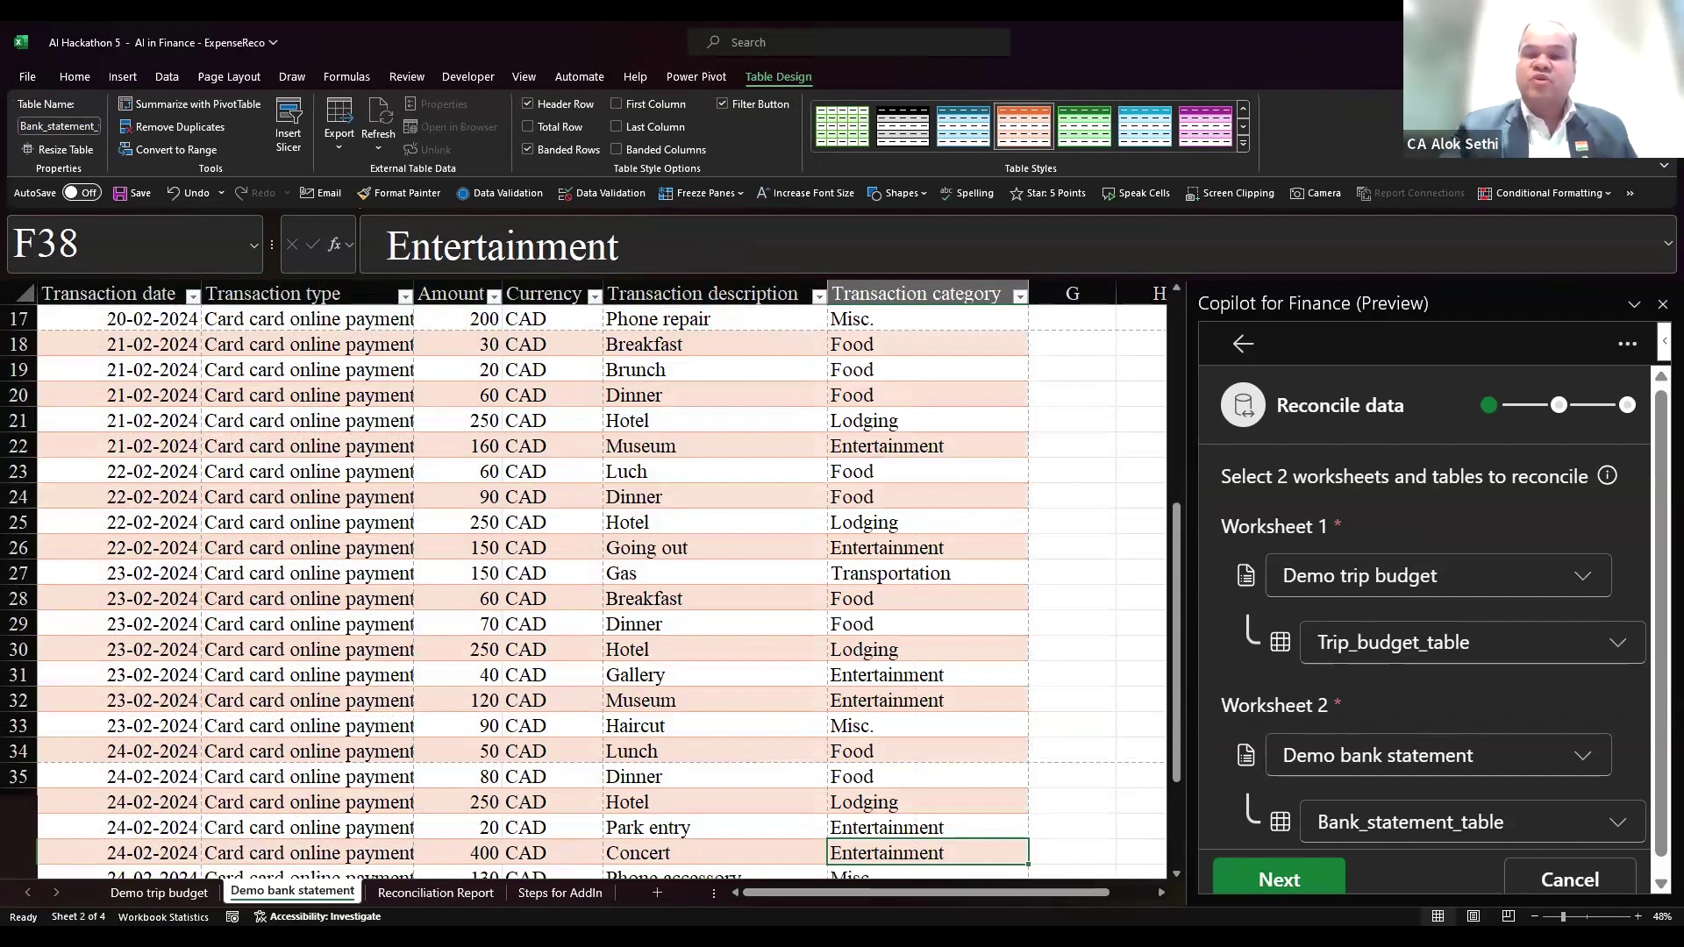
# - Reconcile Trip_budget_table with Bank_statement_table using the suggested date, category and amount columns, and generate the reconciliation report
pyautogui.scroll(-1, 1430, 614)
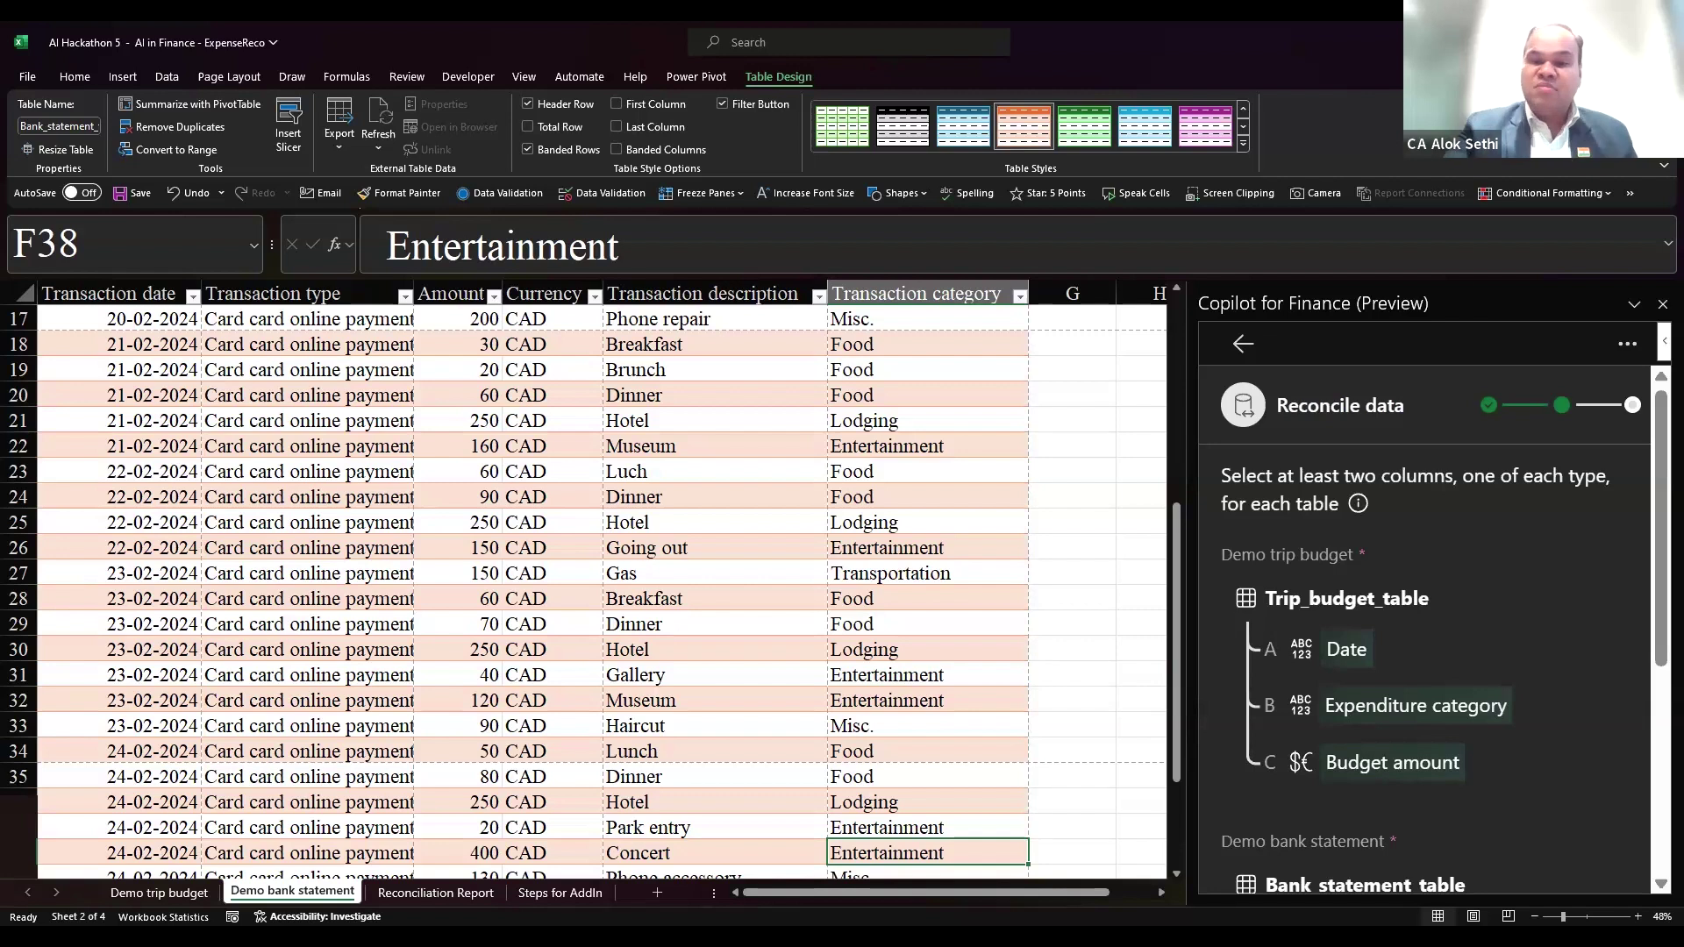
pyautogui.scroll(-3, 1434, 638)
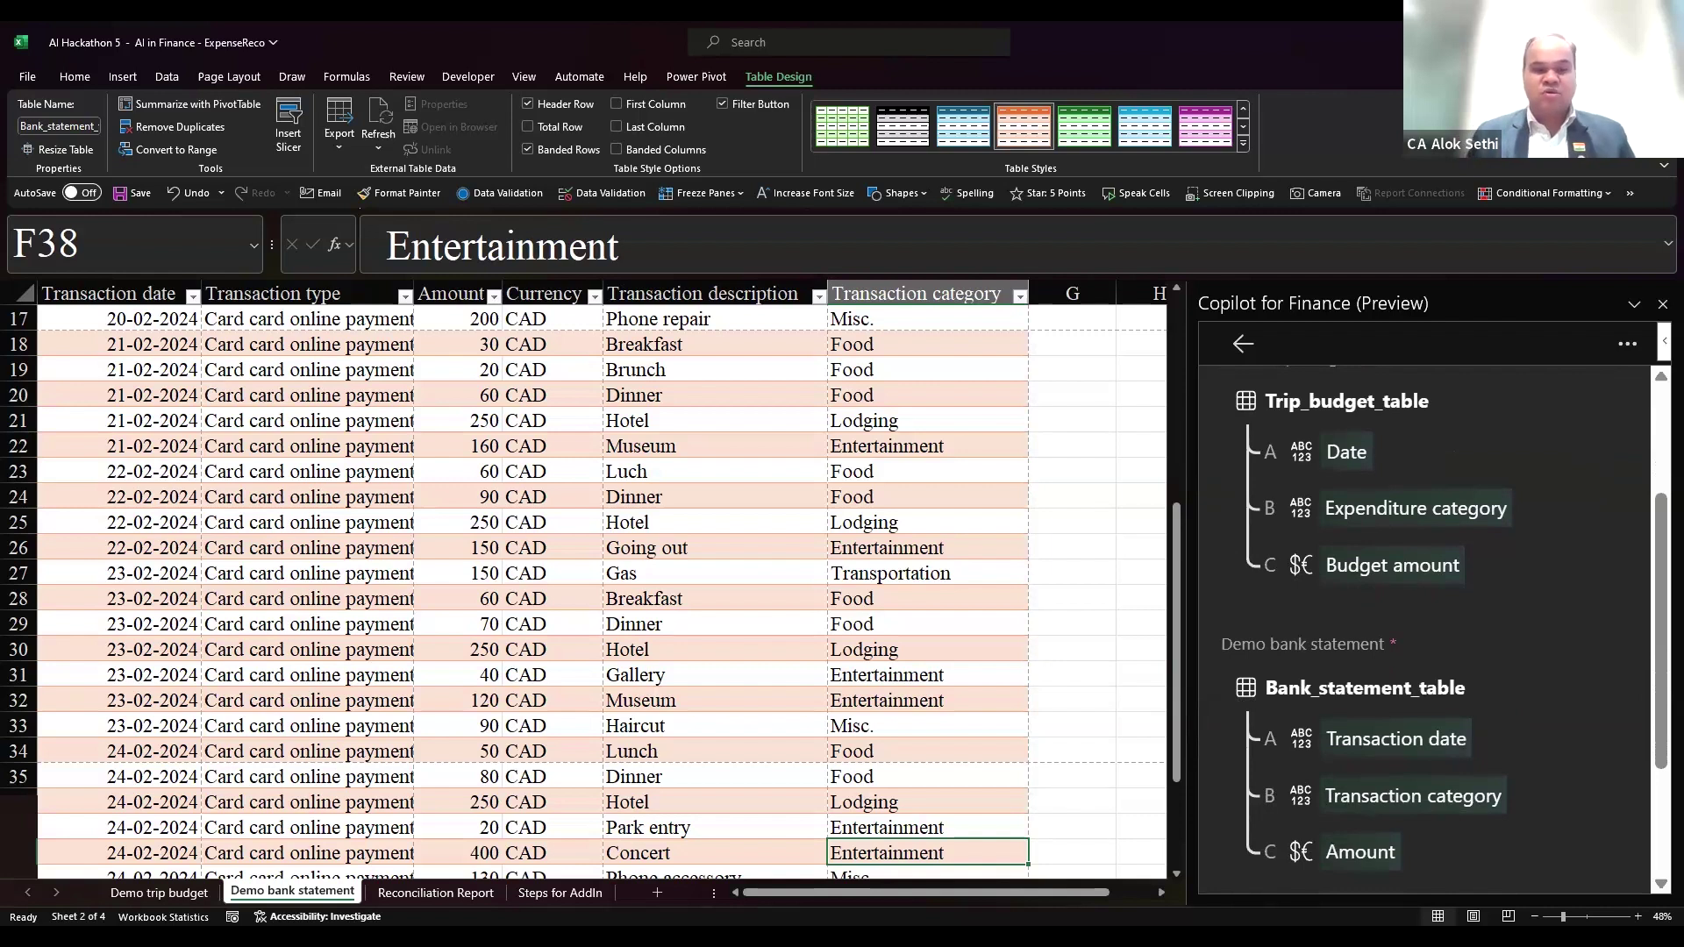
pyautogui.click(138, 892)
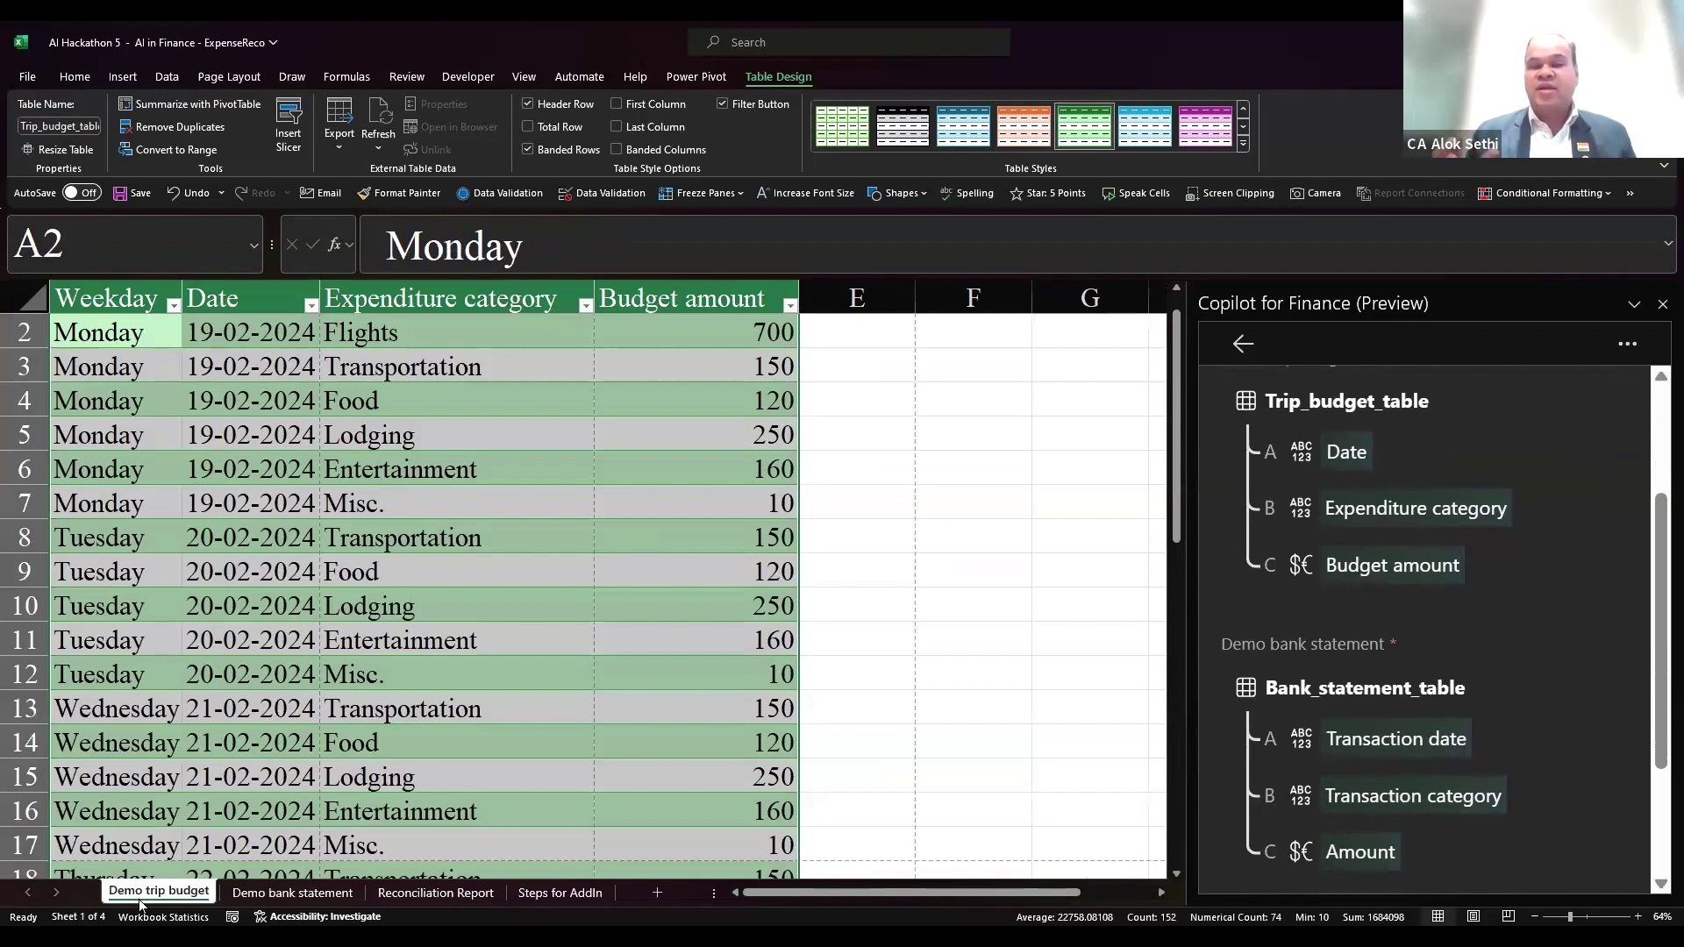
pyautogui.click(293, 891)
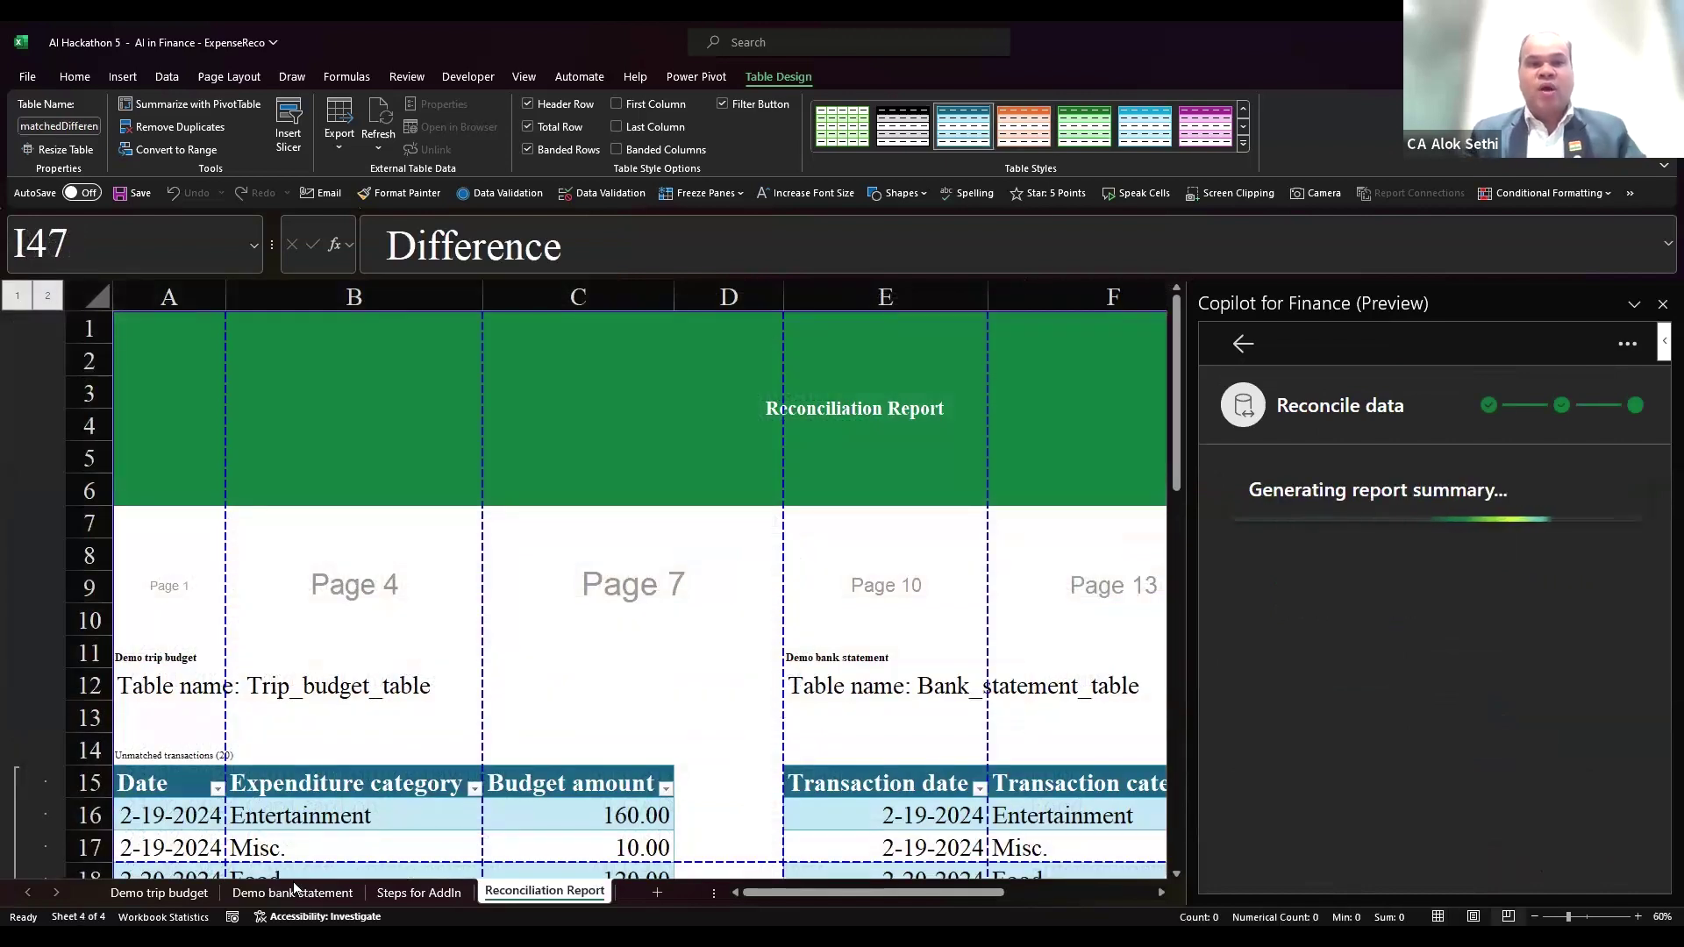
# - Switch the Reconciliation Report sheet from page break preview to Normal view and zoom out to about 54% to show the unmatched transactions
pyautogui.click(509, 86)
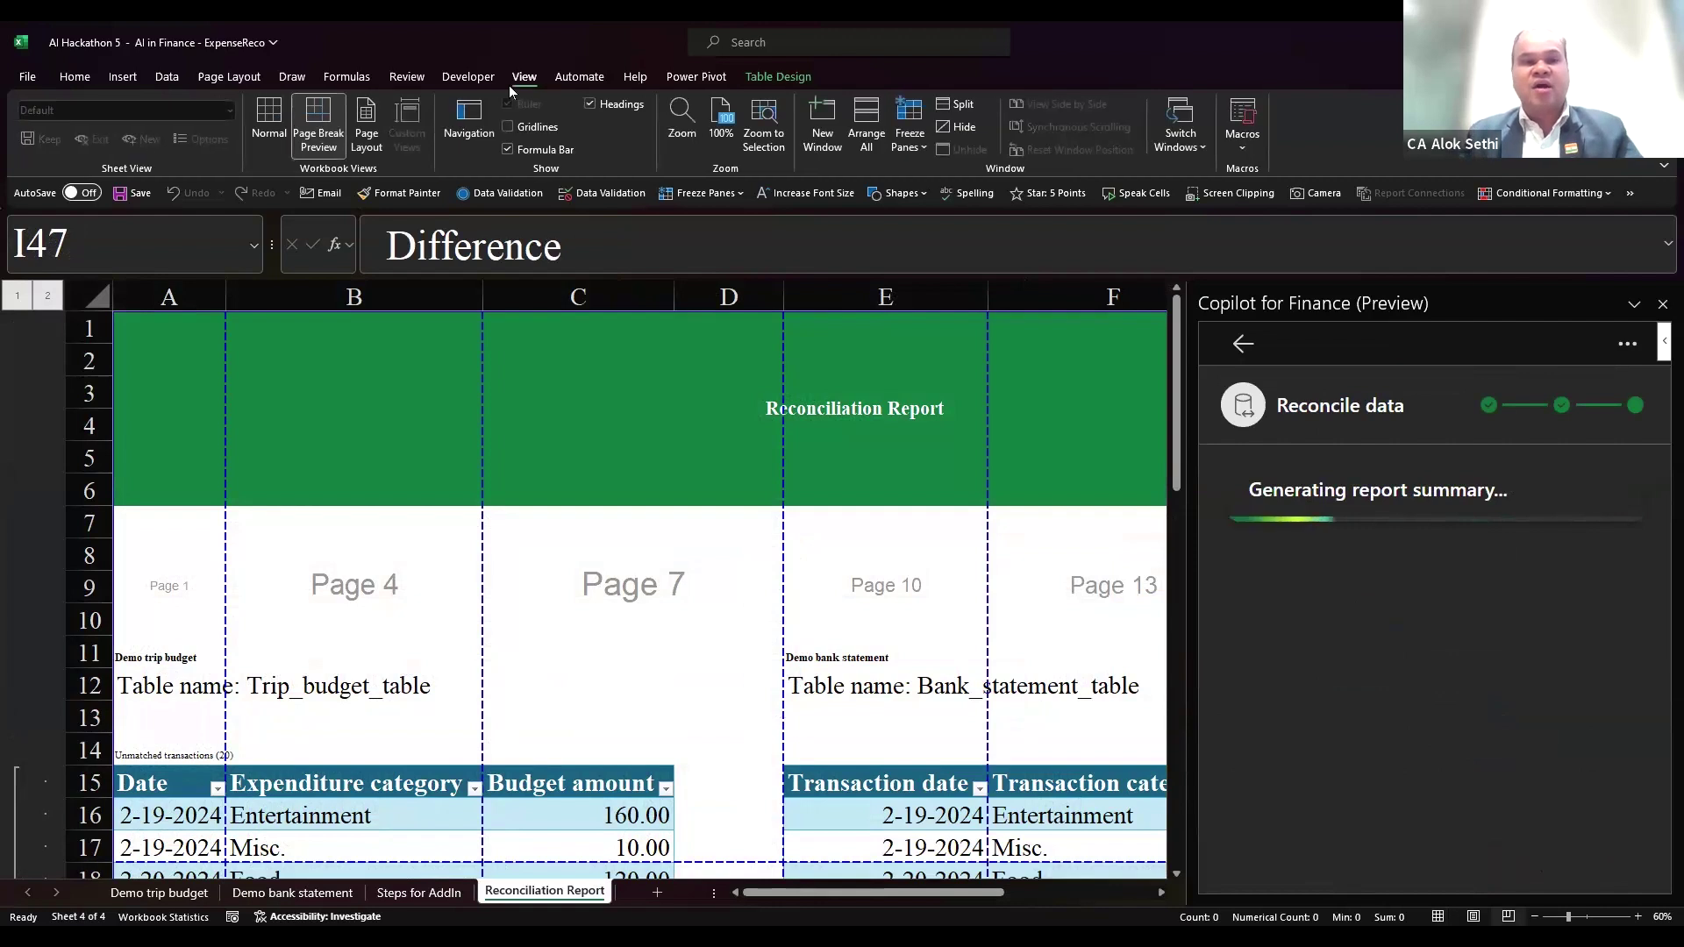
pyautogui.click(263, 144)
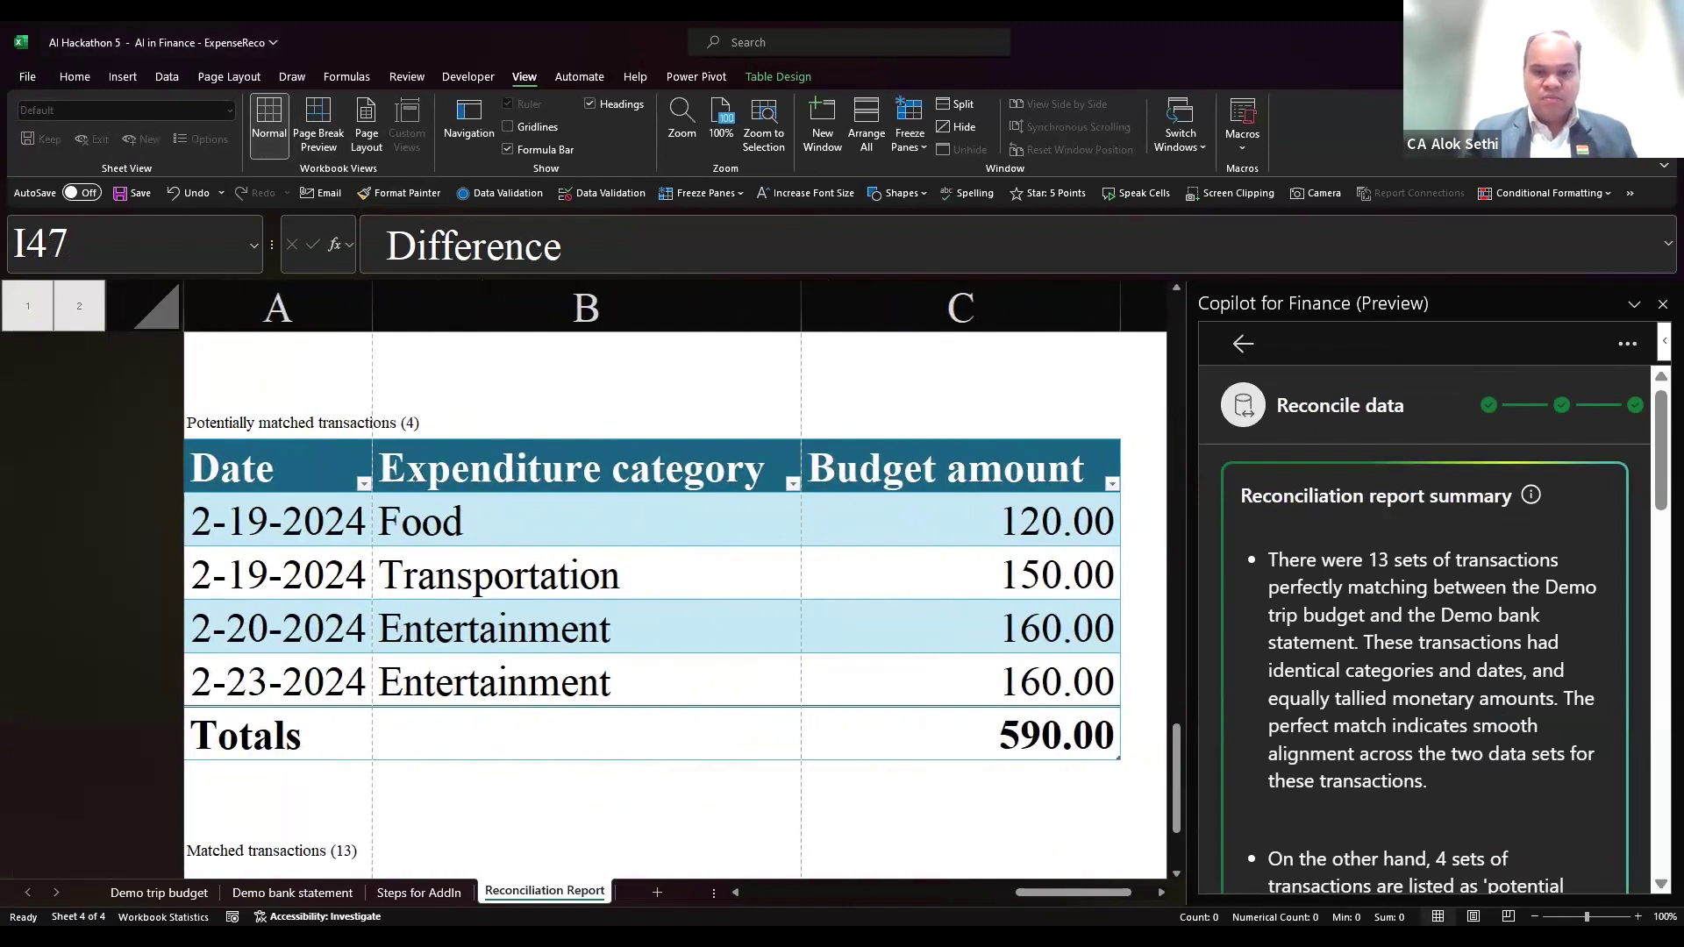
pyautogui.keyDown('ctrl'); pyautogui.scroll(-4, 587, 578); pyautogui.keyUp('ctrl')
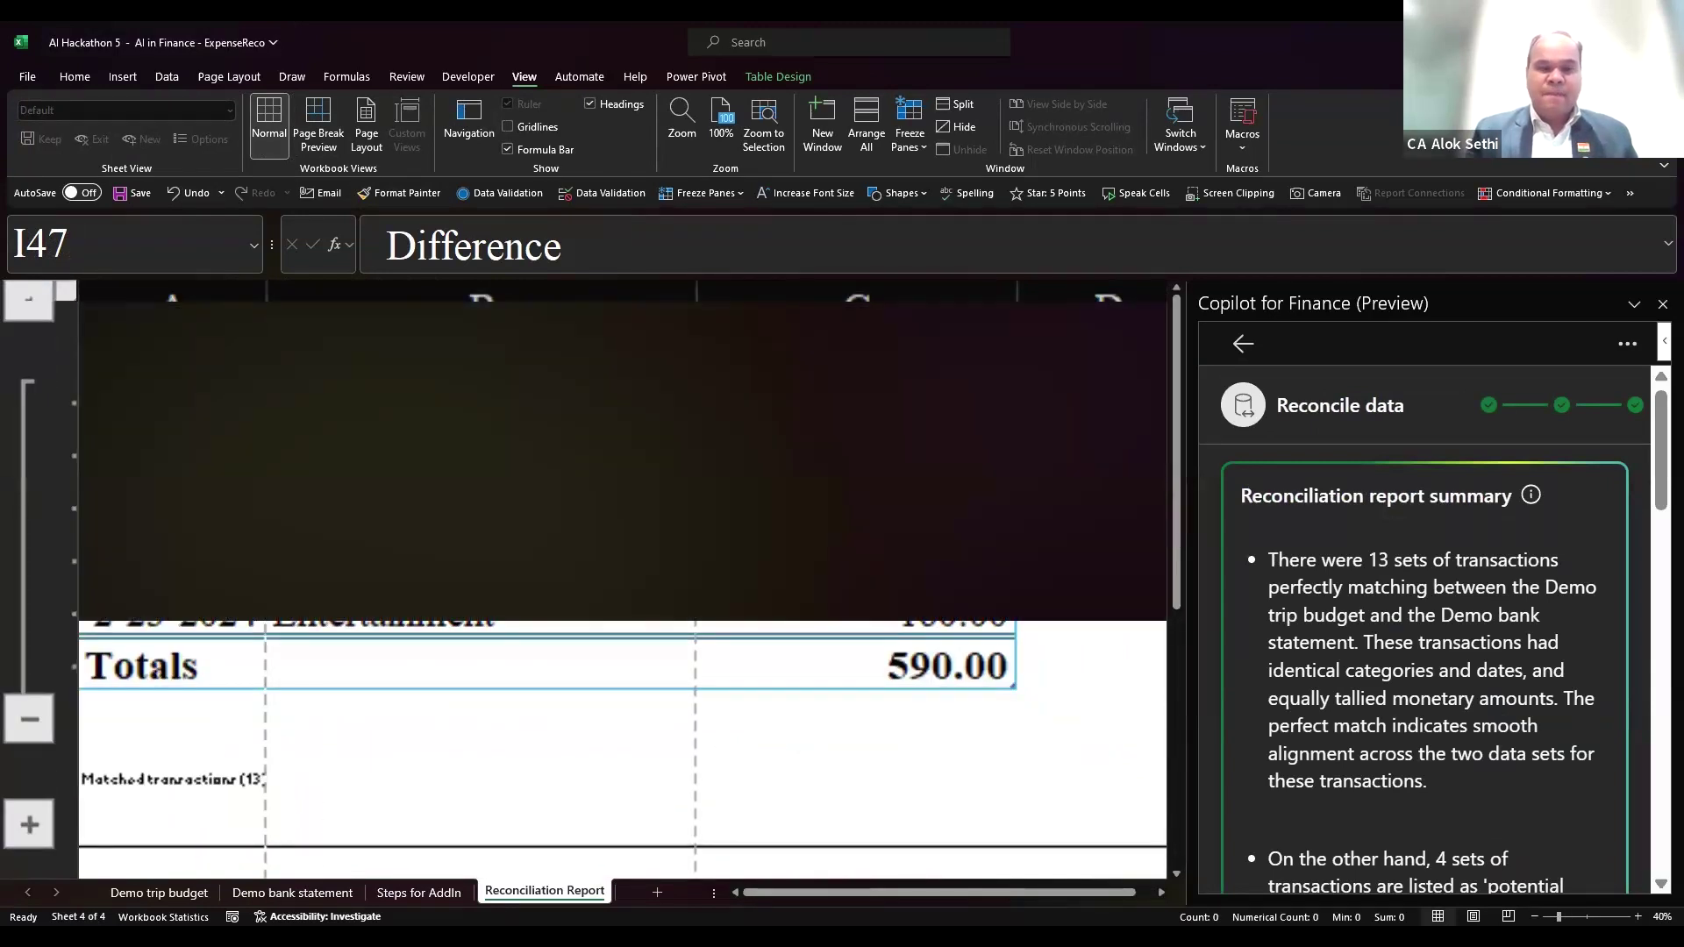
pyautogui.keyDown('ctrl'); pyautogui.scroll(4, 332, 350); pyautogui.keyUp('ctrl')
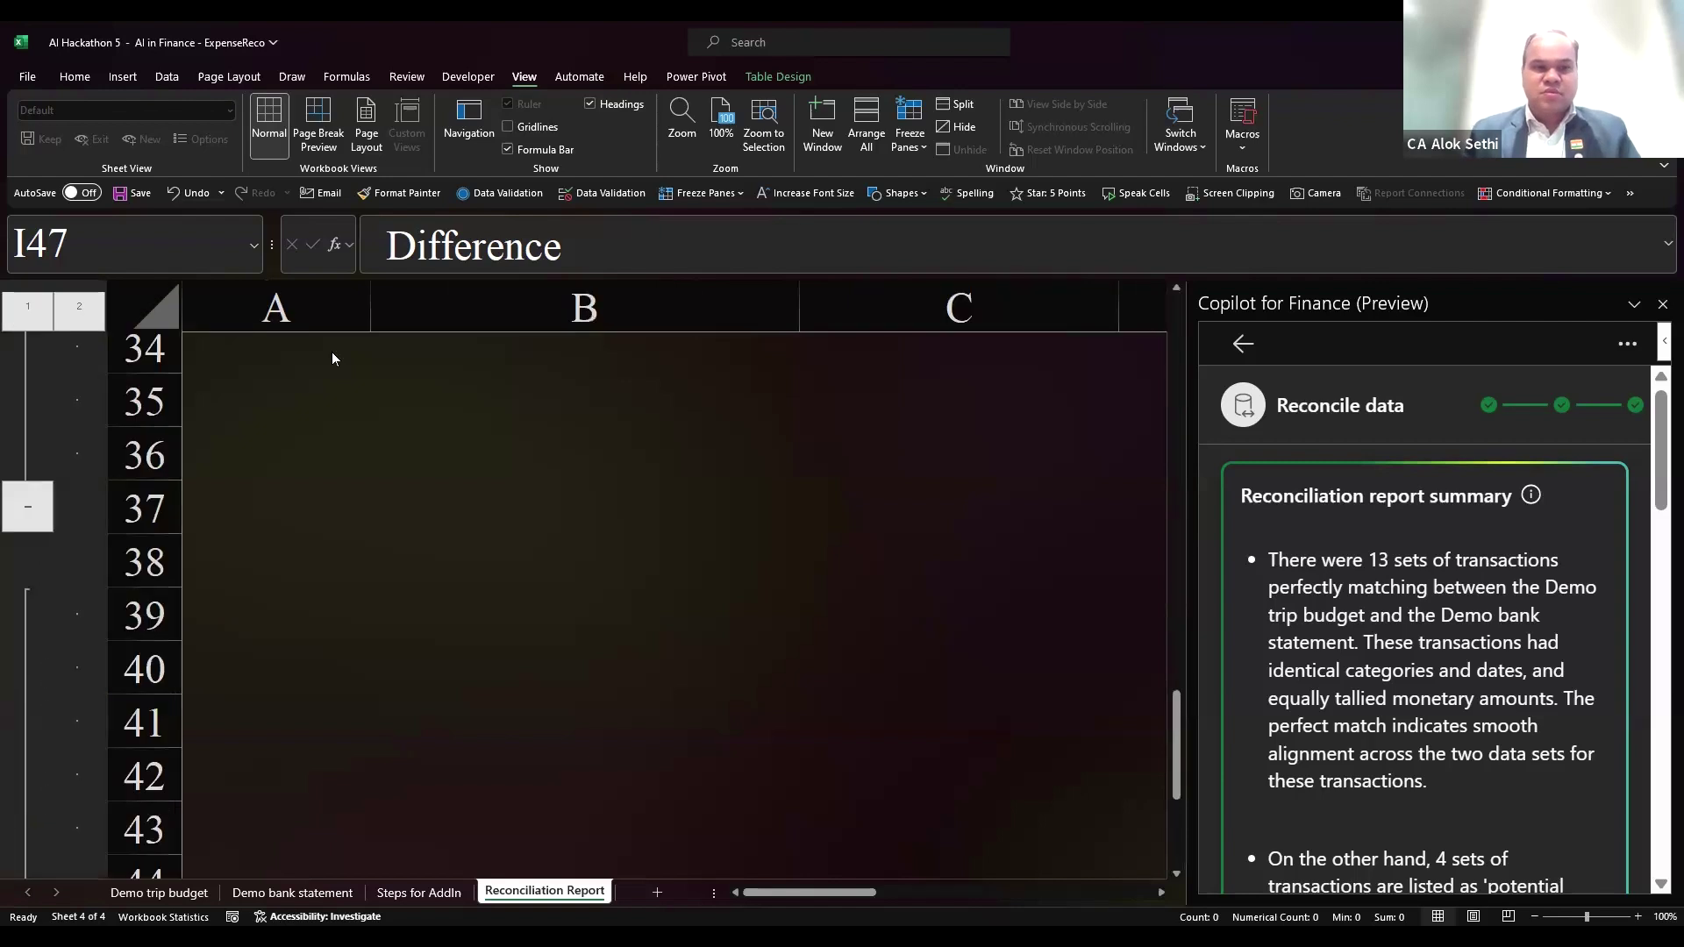
pyautogui.scroll(11, 332, 350)
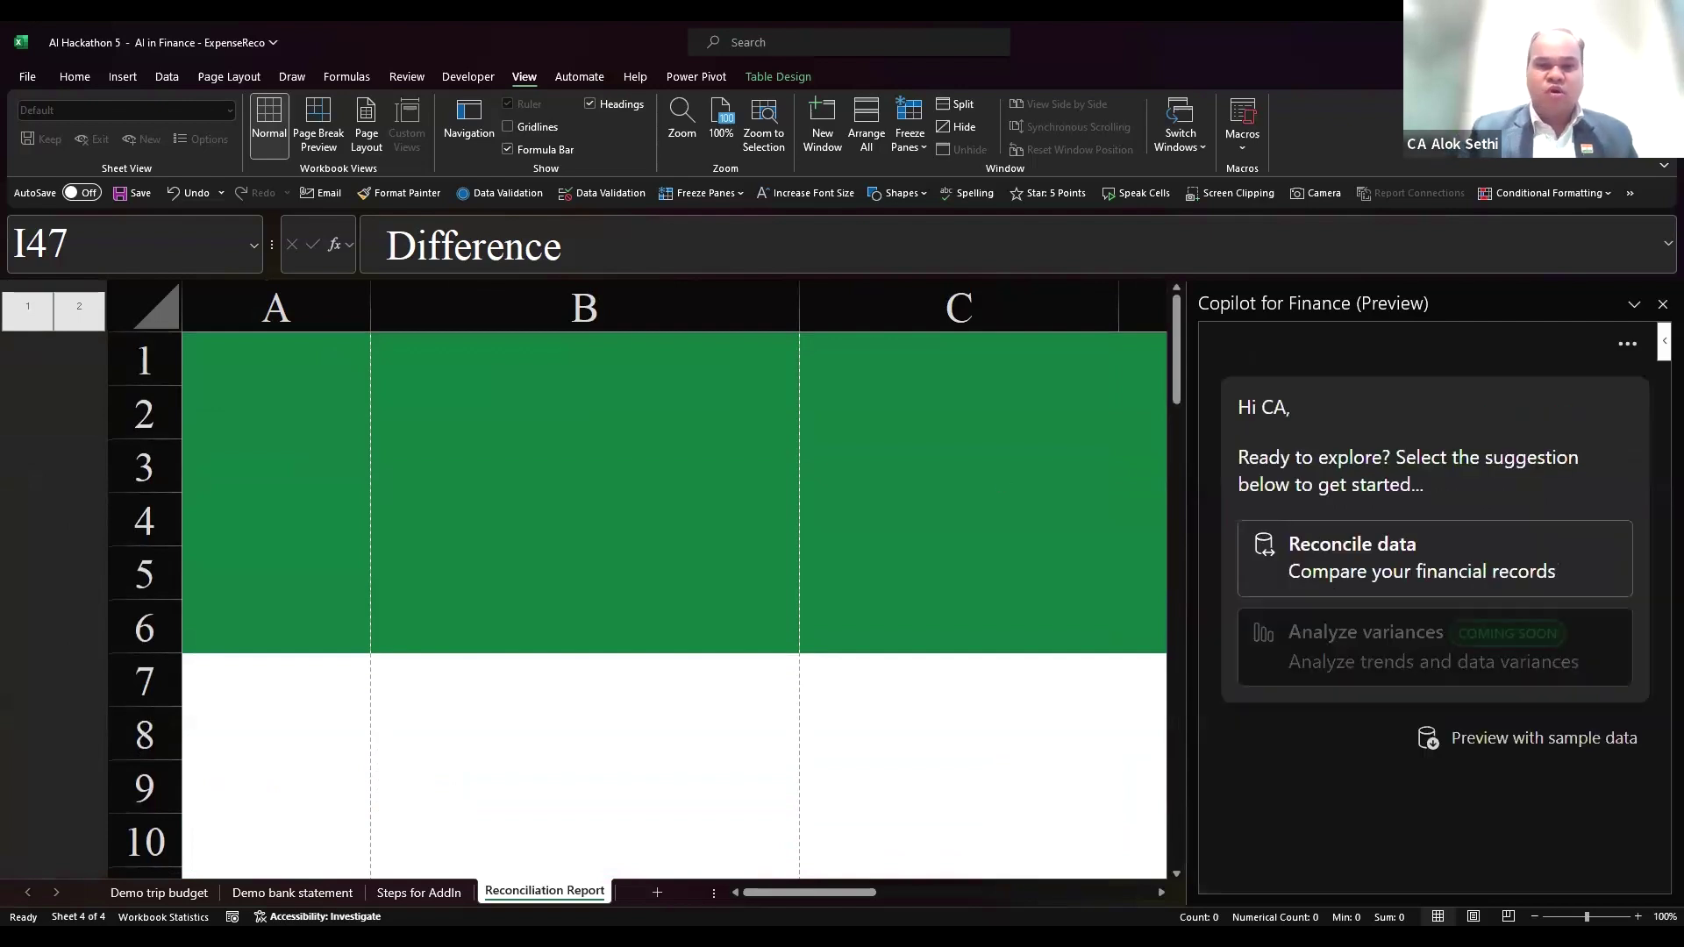
pyautogui.keyDown('ctrl'); pyautogui.scroll(-3, 586, 579); pyautogui.keyUp('ctrl')
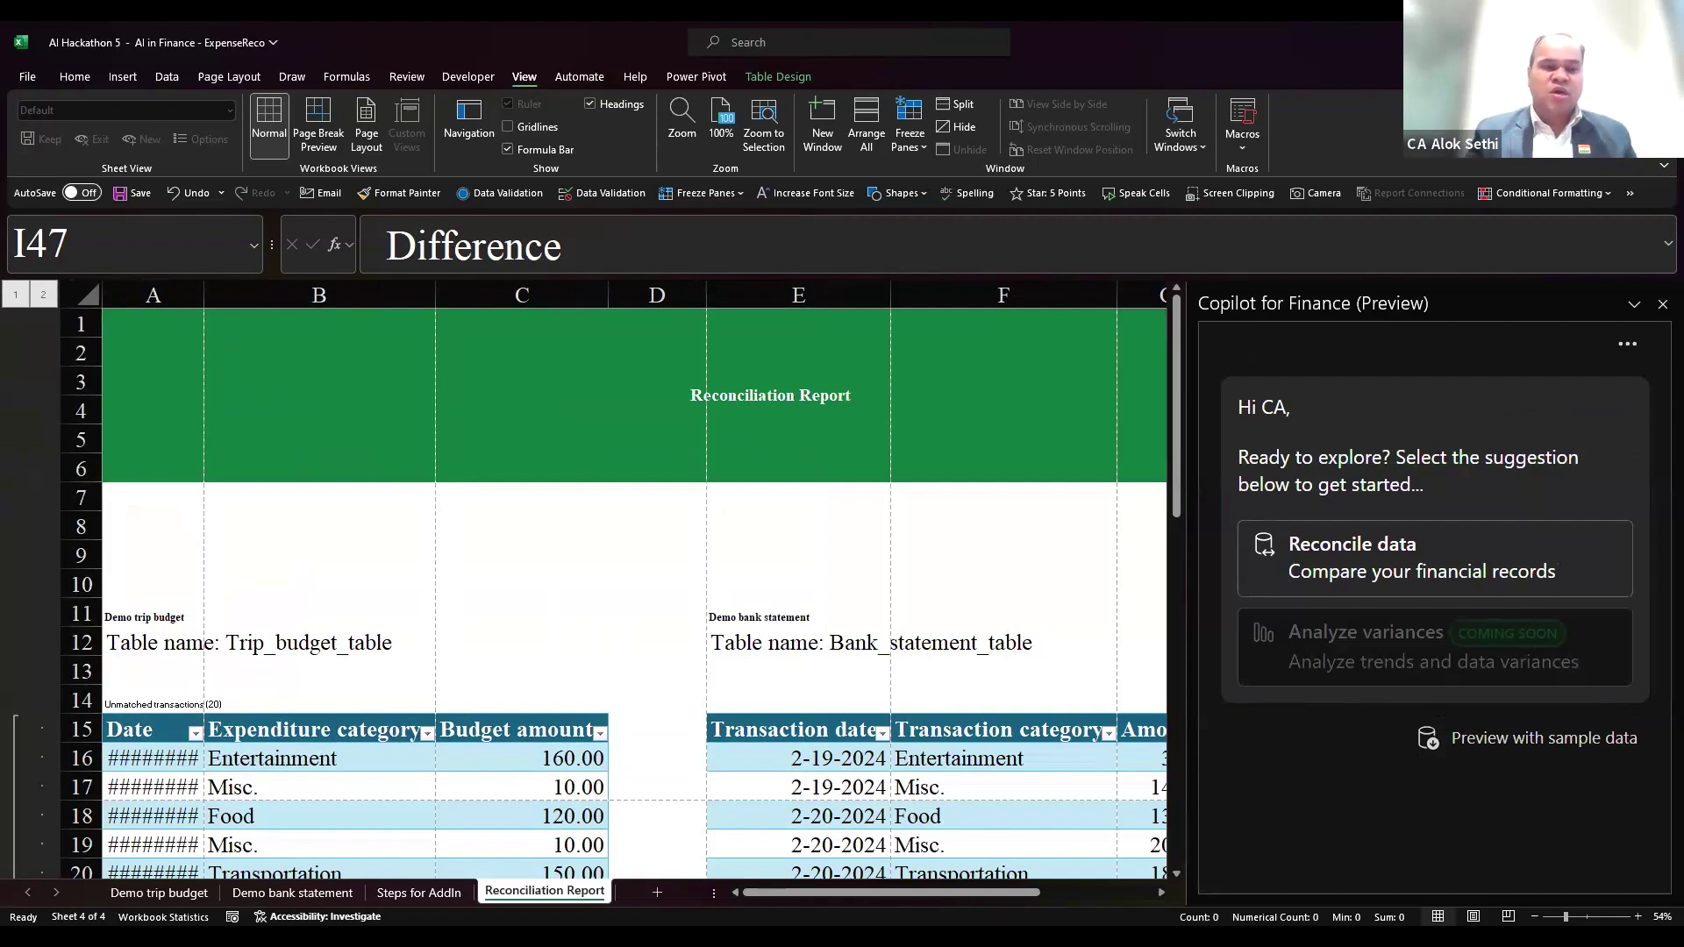
pyautogui.scroll(-4, 614, 588)
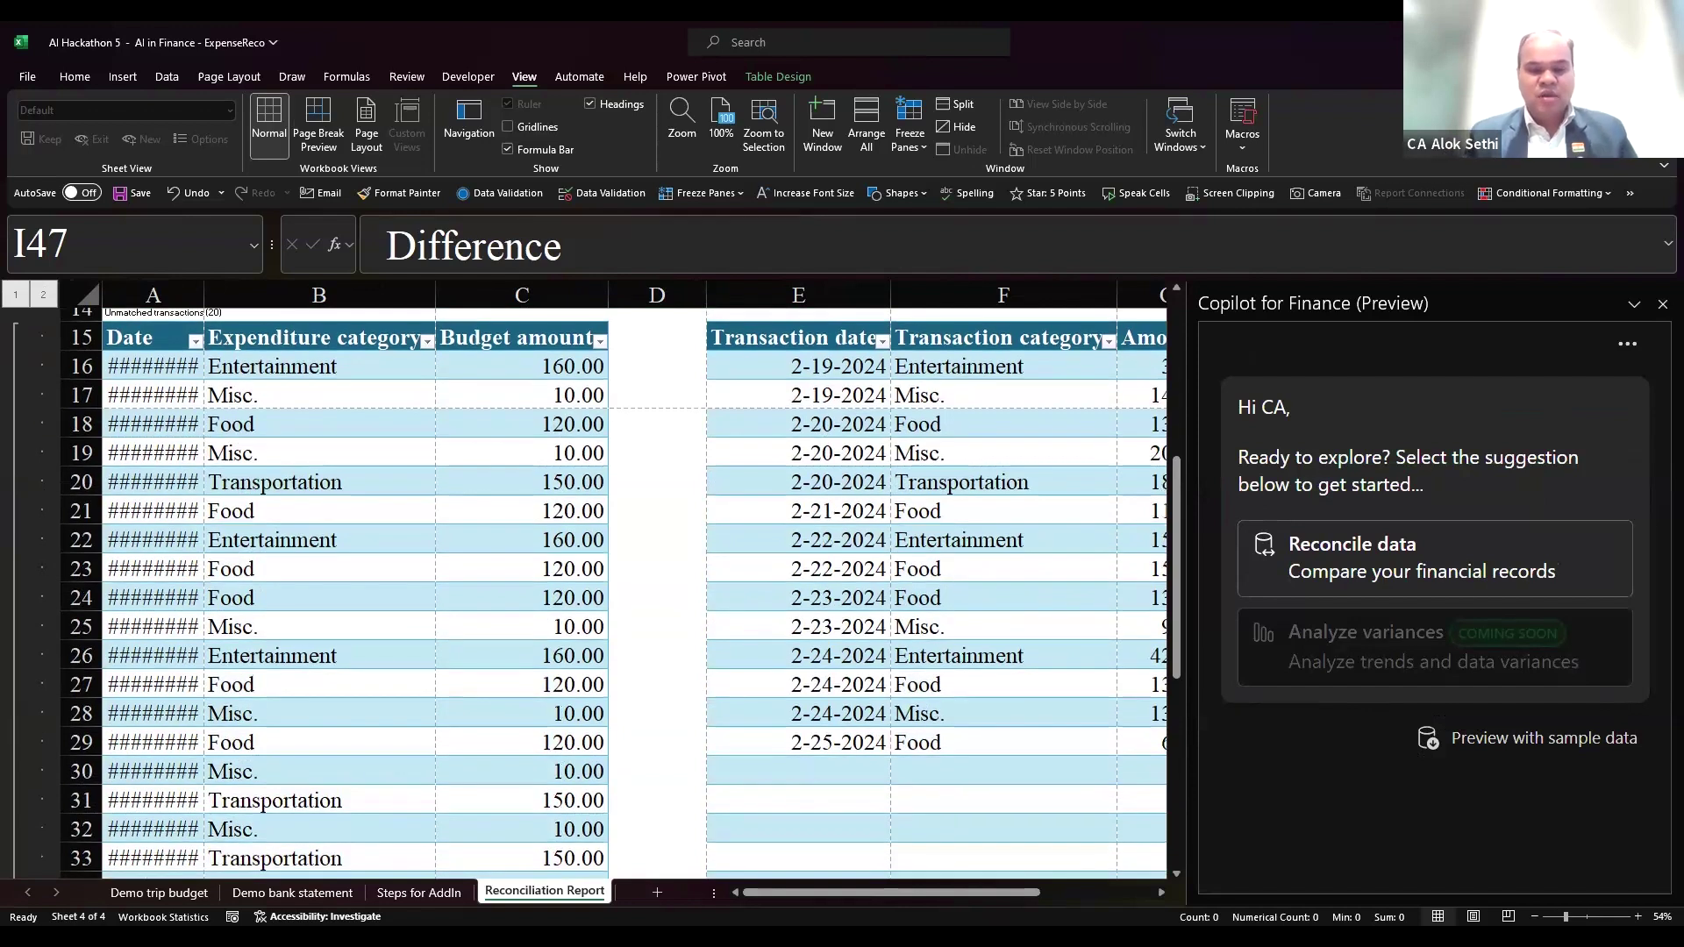
pyautogui.click(158, 313)
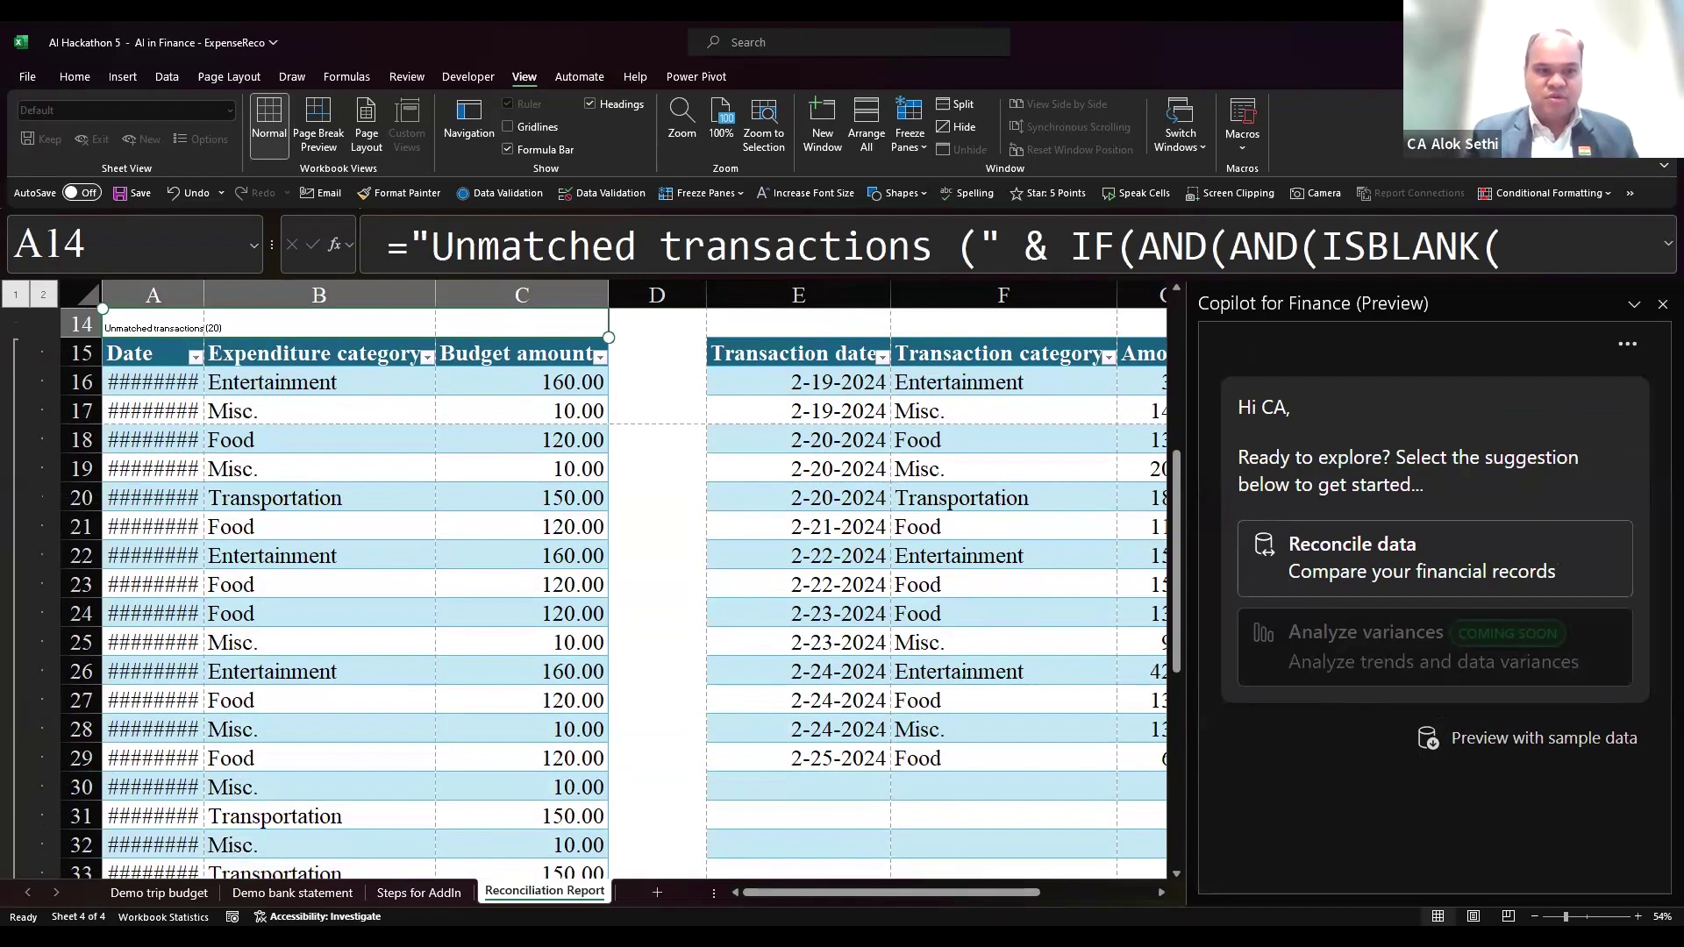
pyautogui.click(75, 77)
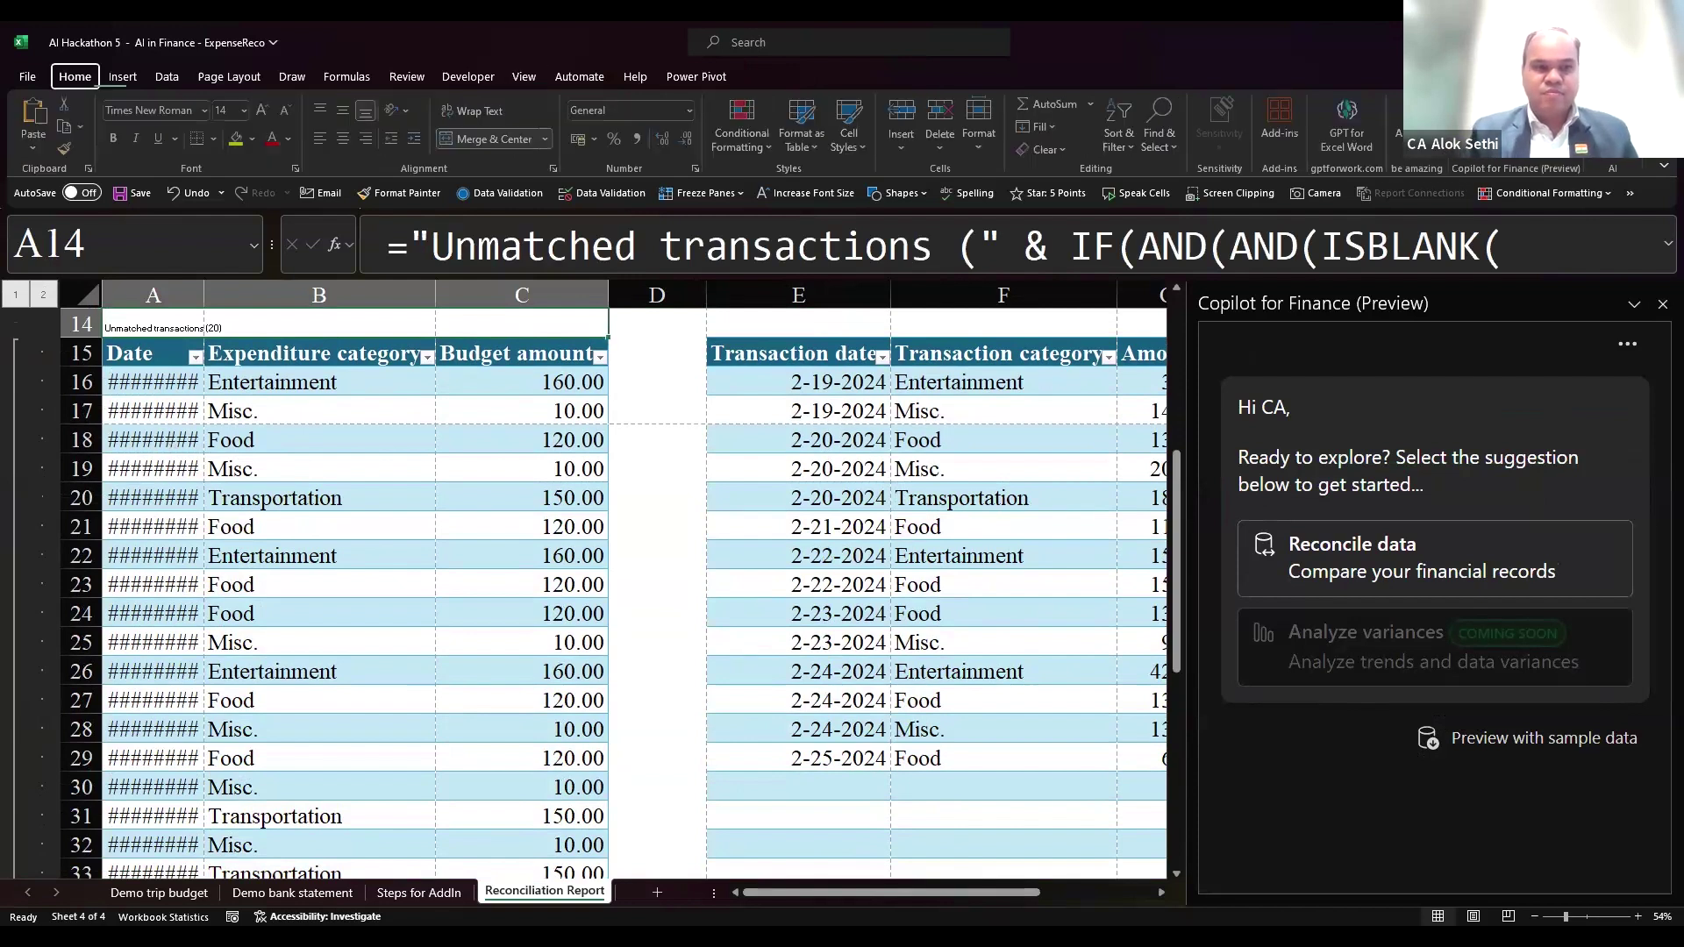
pyautogui.hotkey('alt', 'h')
pyautogui.press('a')
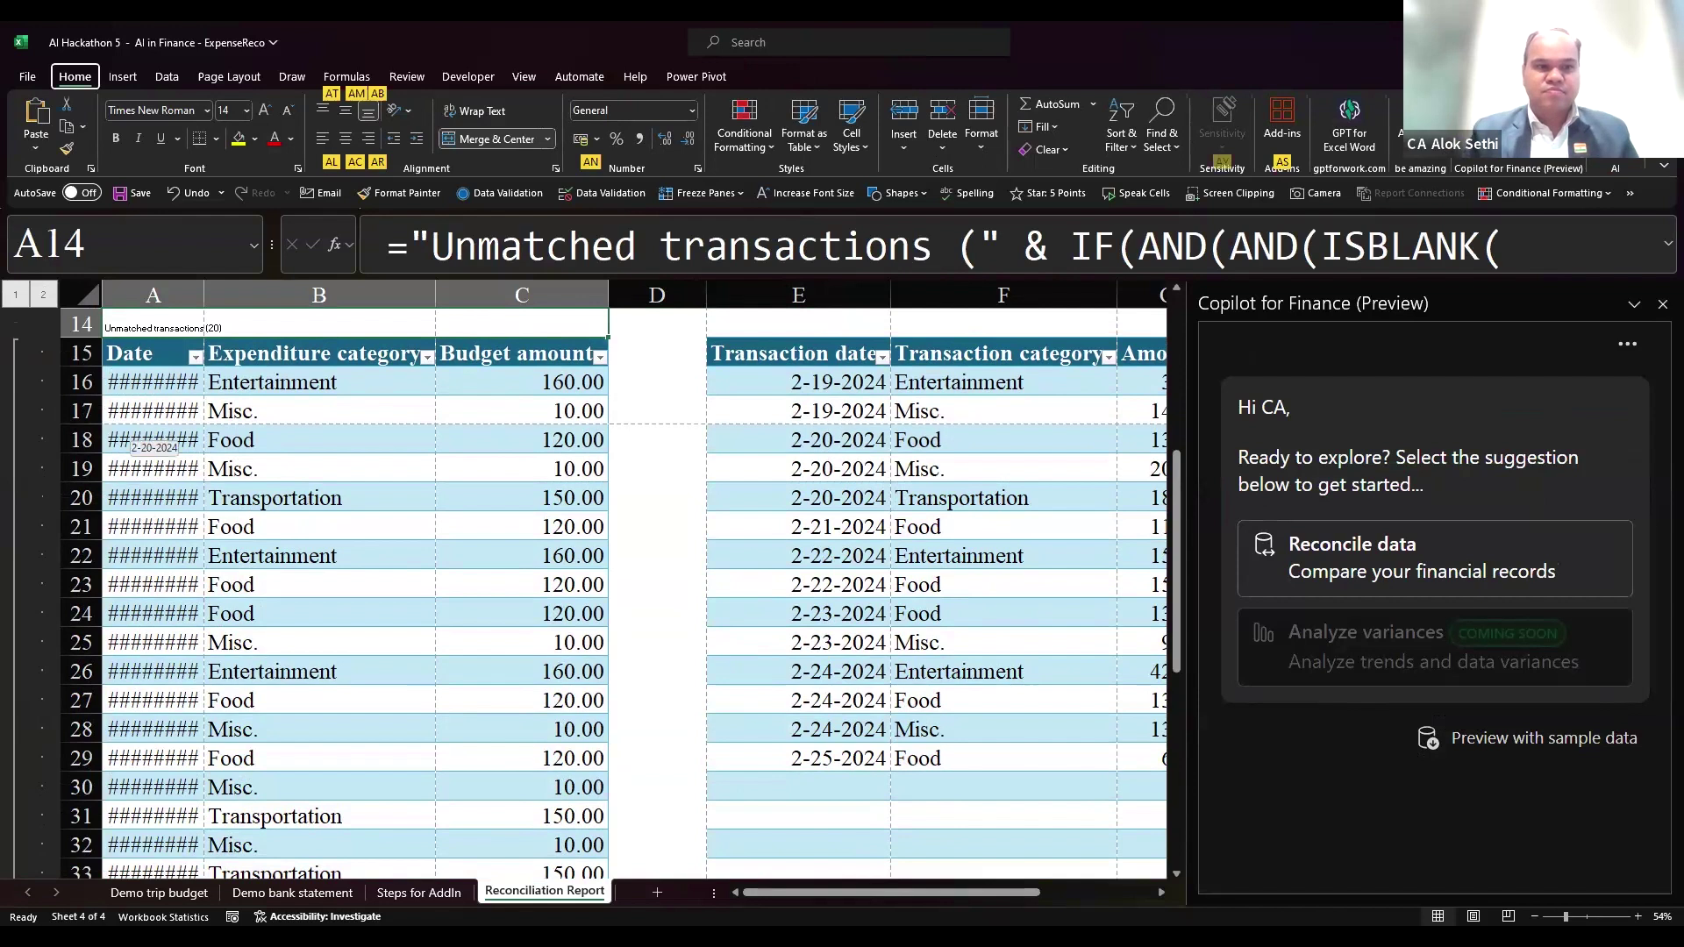
pyautogui.press('Escape')
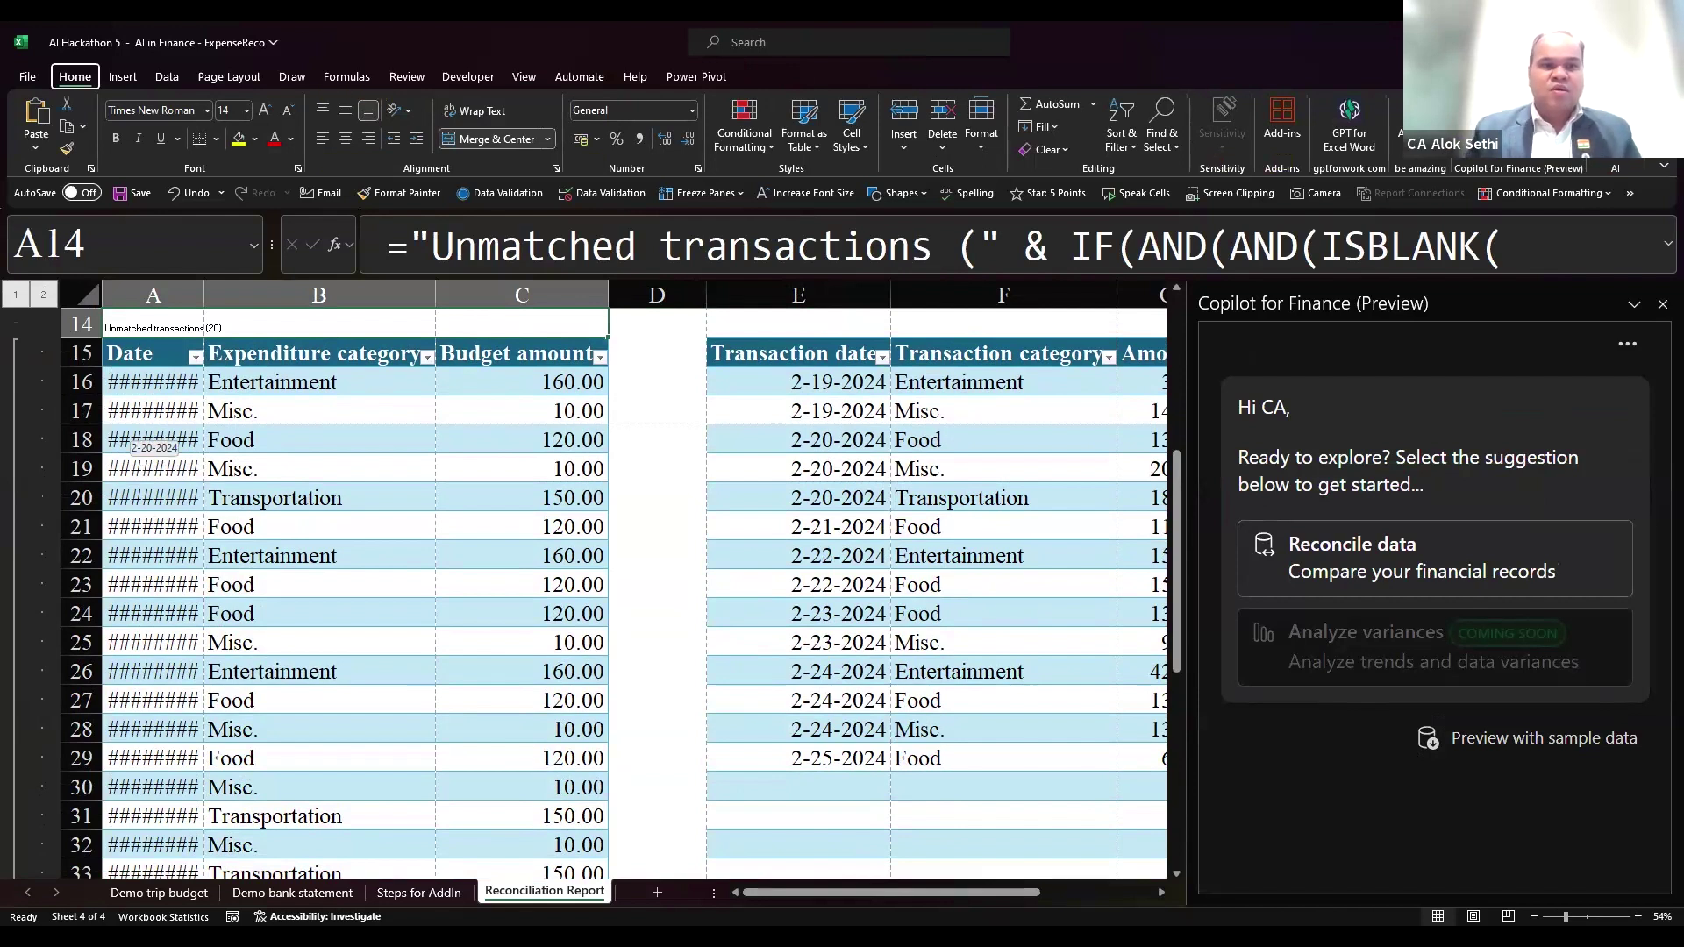
# - AutoFit the width of the Date column in the unmatched transactions table
pyautogui.click(153, 410)
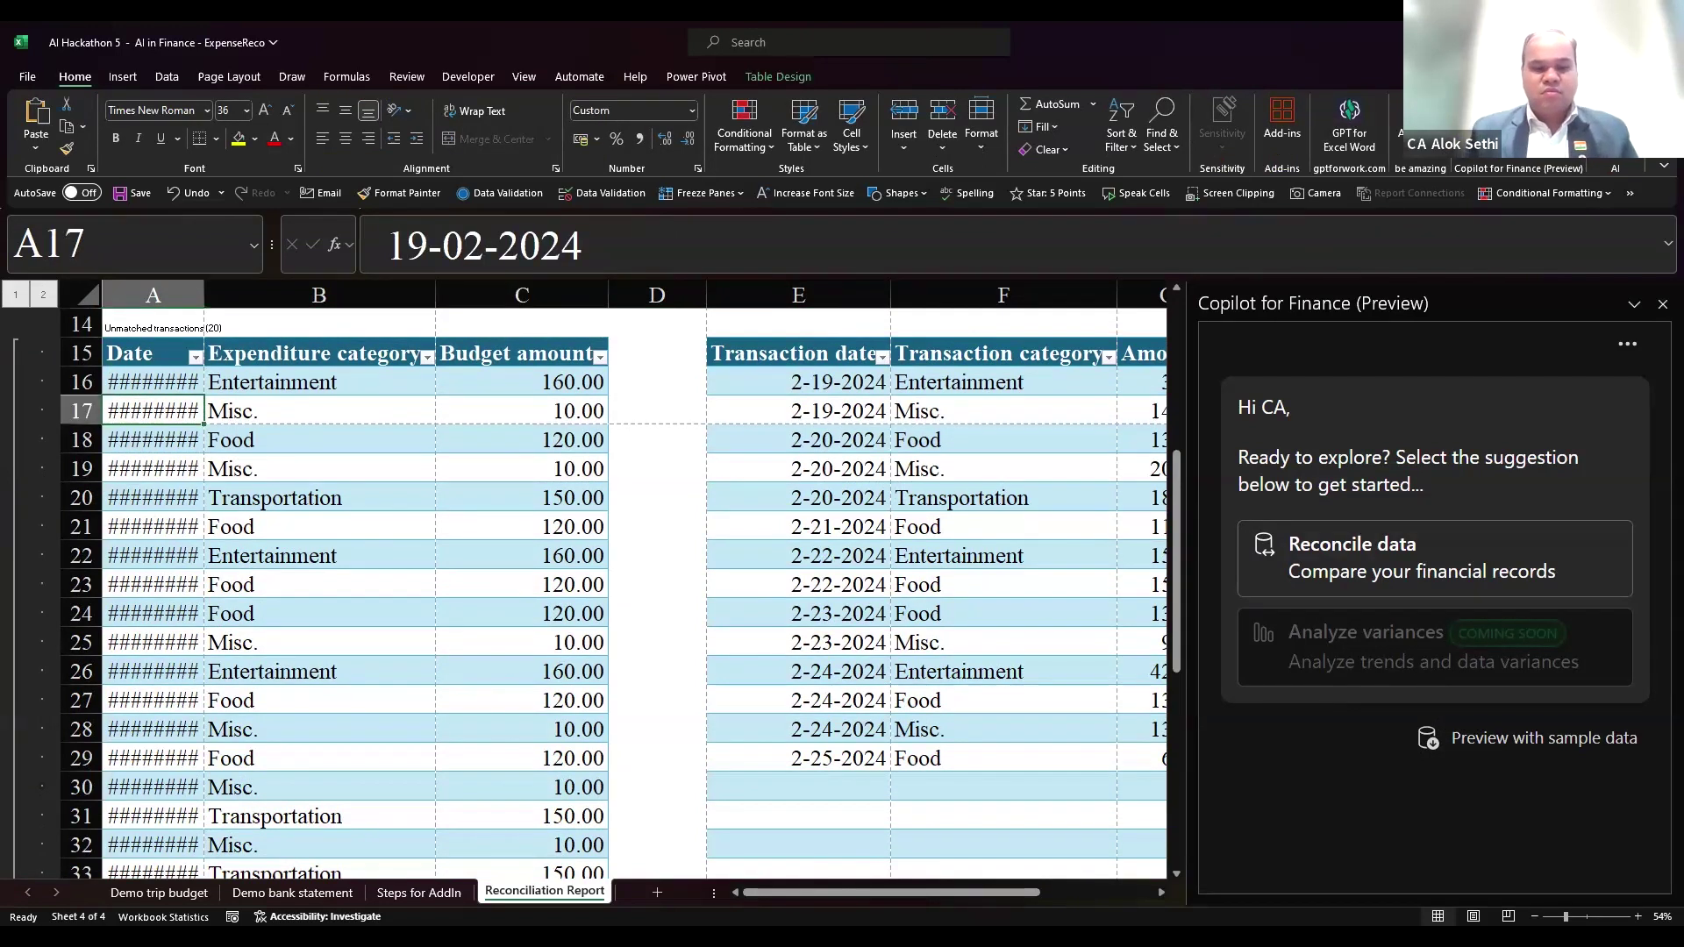
pyautogui.hotkey('ctrl', 'space')
pyautogui.press('alt')
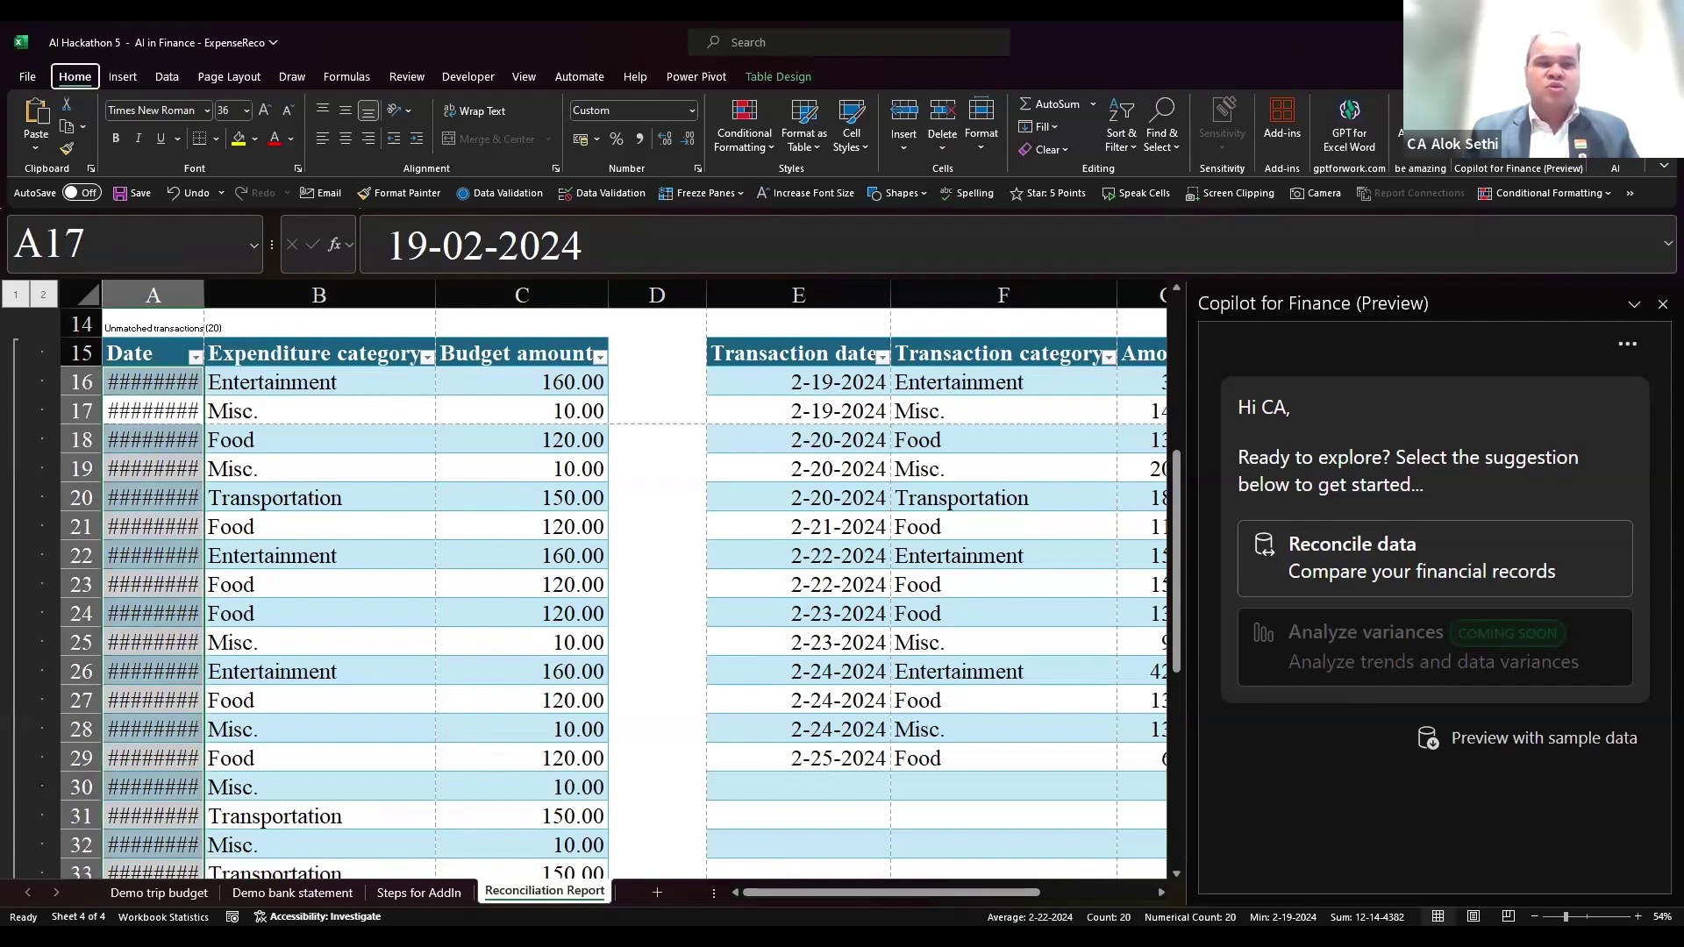
pyautogui.press('h')
pyautogui.press('o')
pyautogui.press('i')
# - Compare the budget and bank statement entries in row 16 of the unmatched transactions, including the amounts and the Difference column
pyautogui.press('Right')
pyautogui.press('Up')
pyautogui.press('Left')
pyautogui.press('Right')
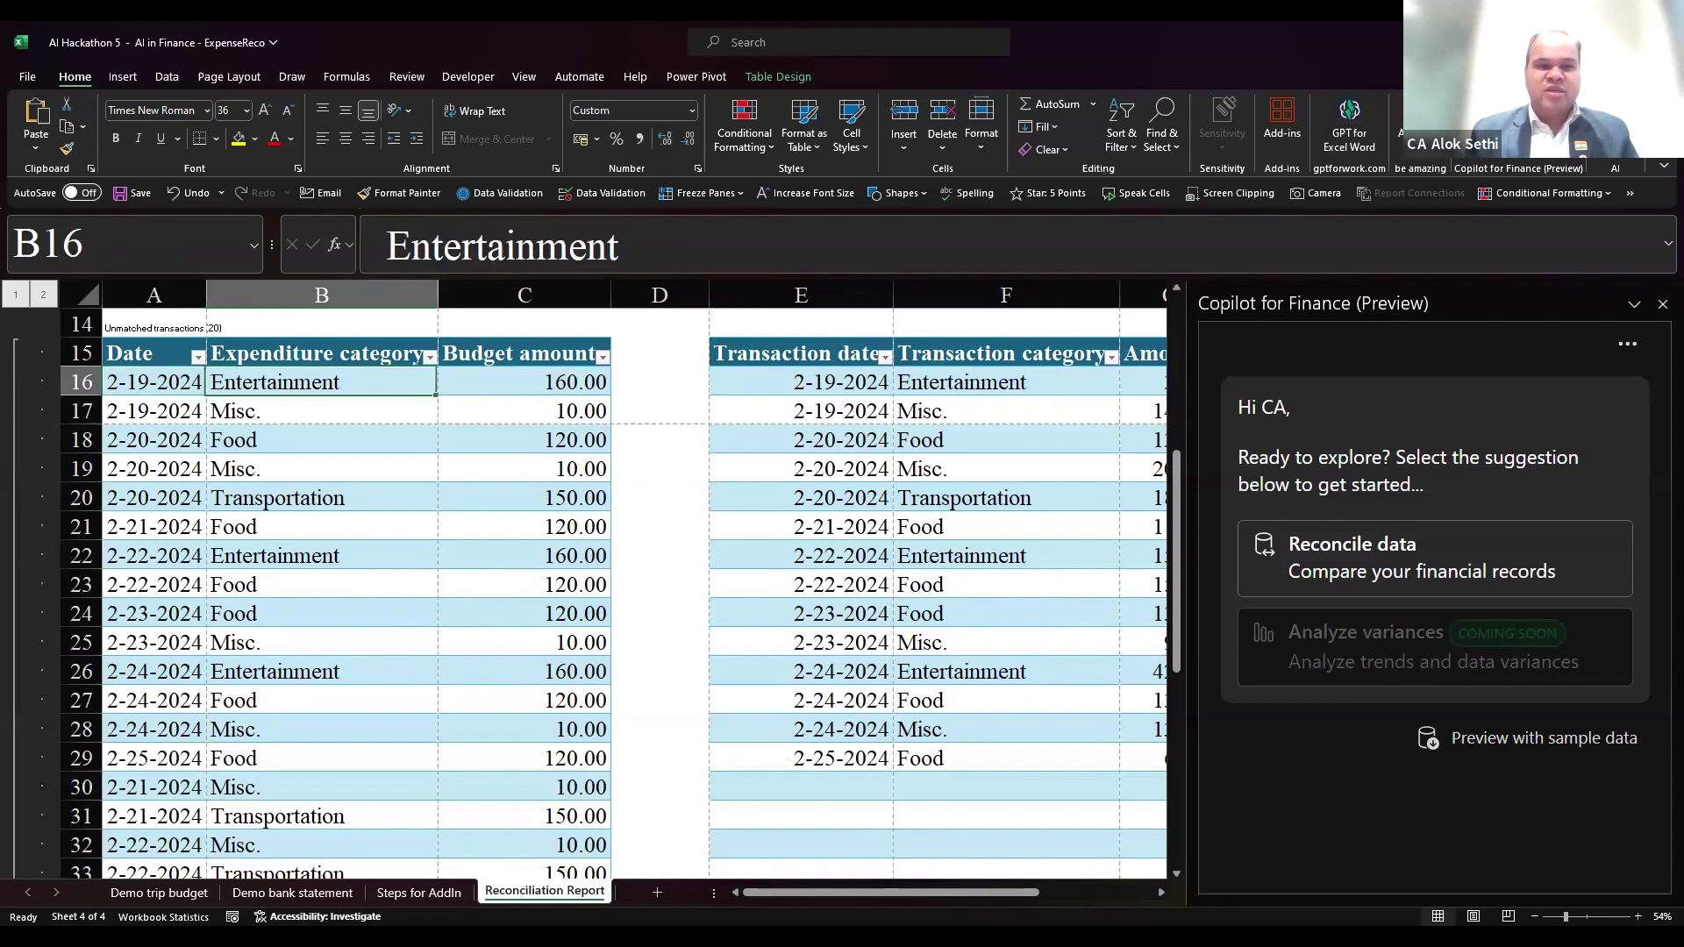
pyautogui.press('Right')
pyautogui.press('Right')
pyautogui.press('Left')
pyautogui.press('Left')
pyautogui.press('Left')
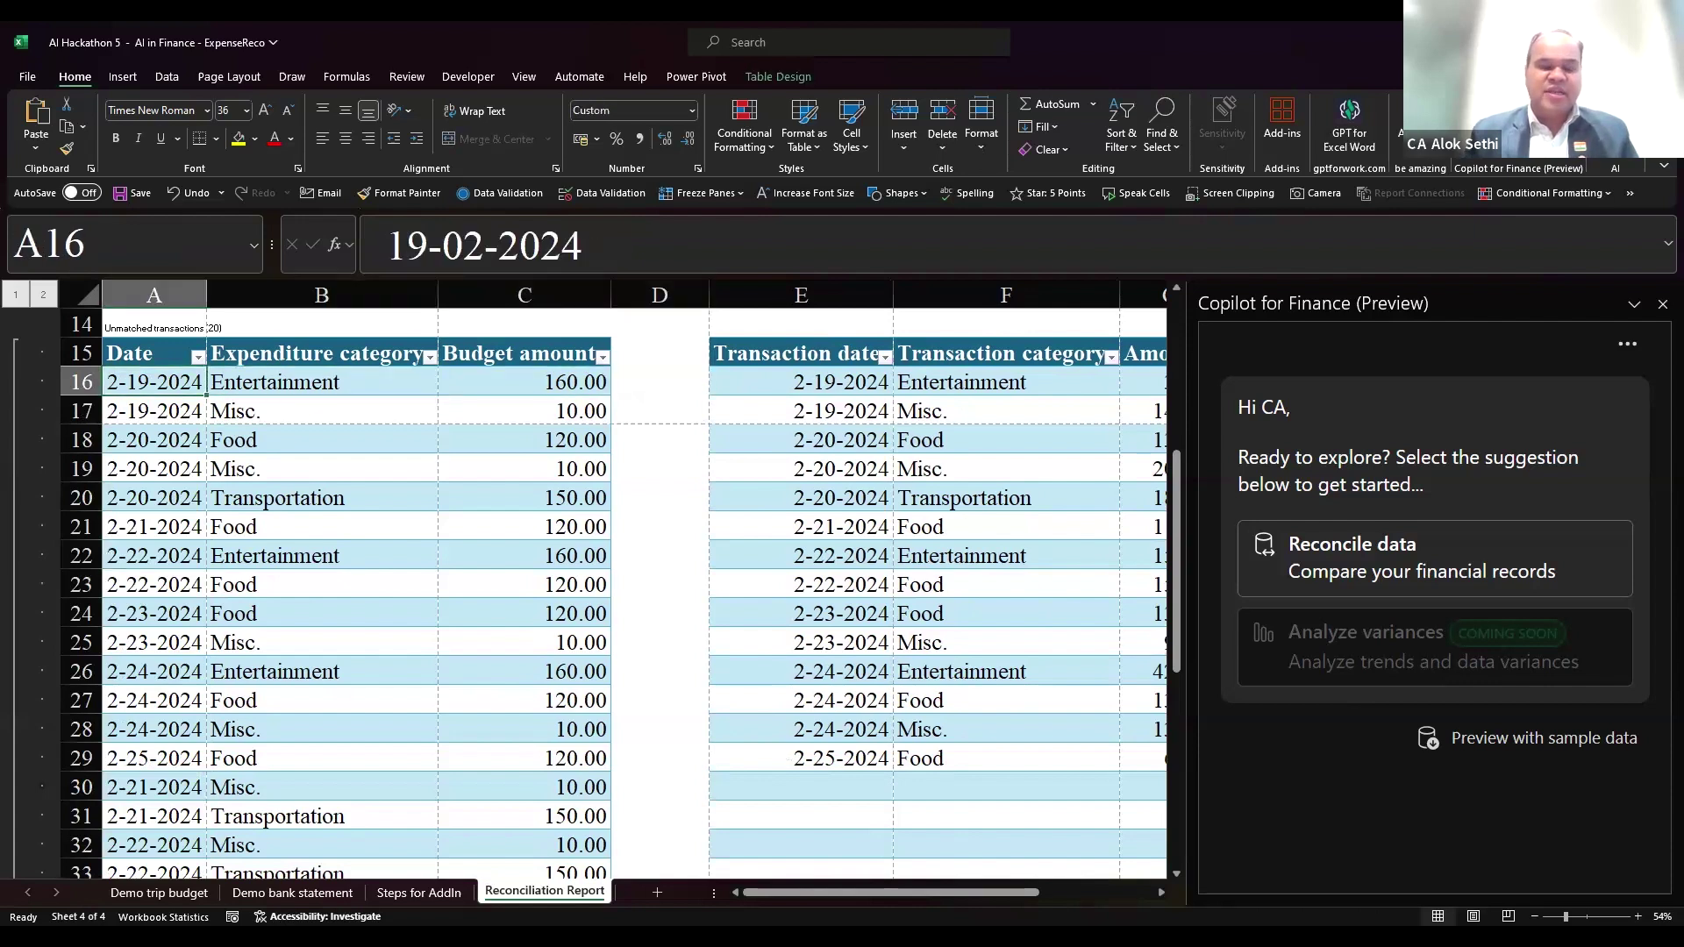
pyautogui.press('Right')
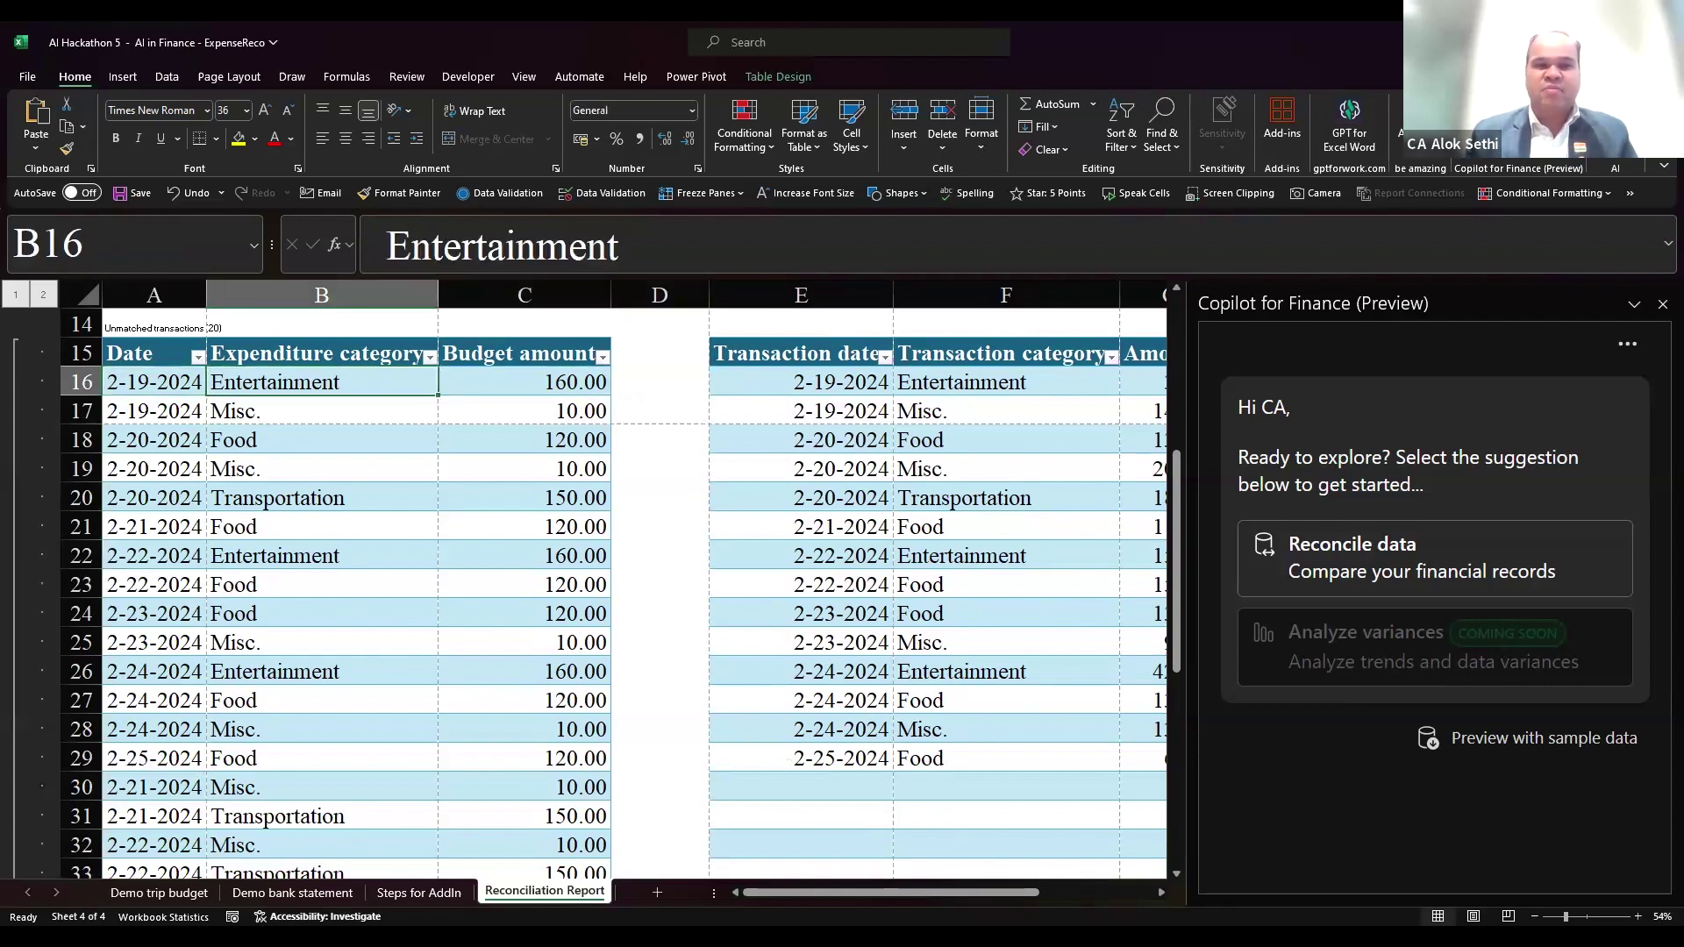
pyautogui.press('Right')
pyautogui.press('Right')
pyautogui.press('Right')
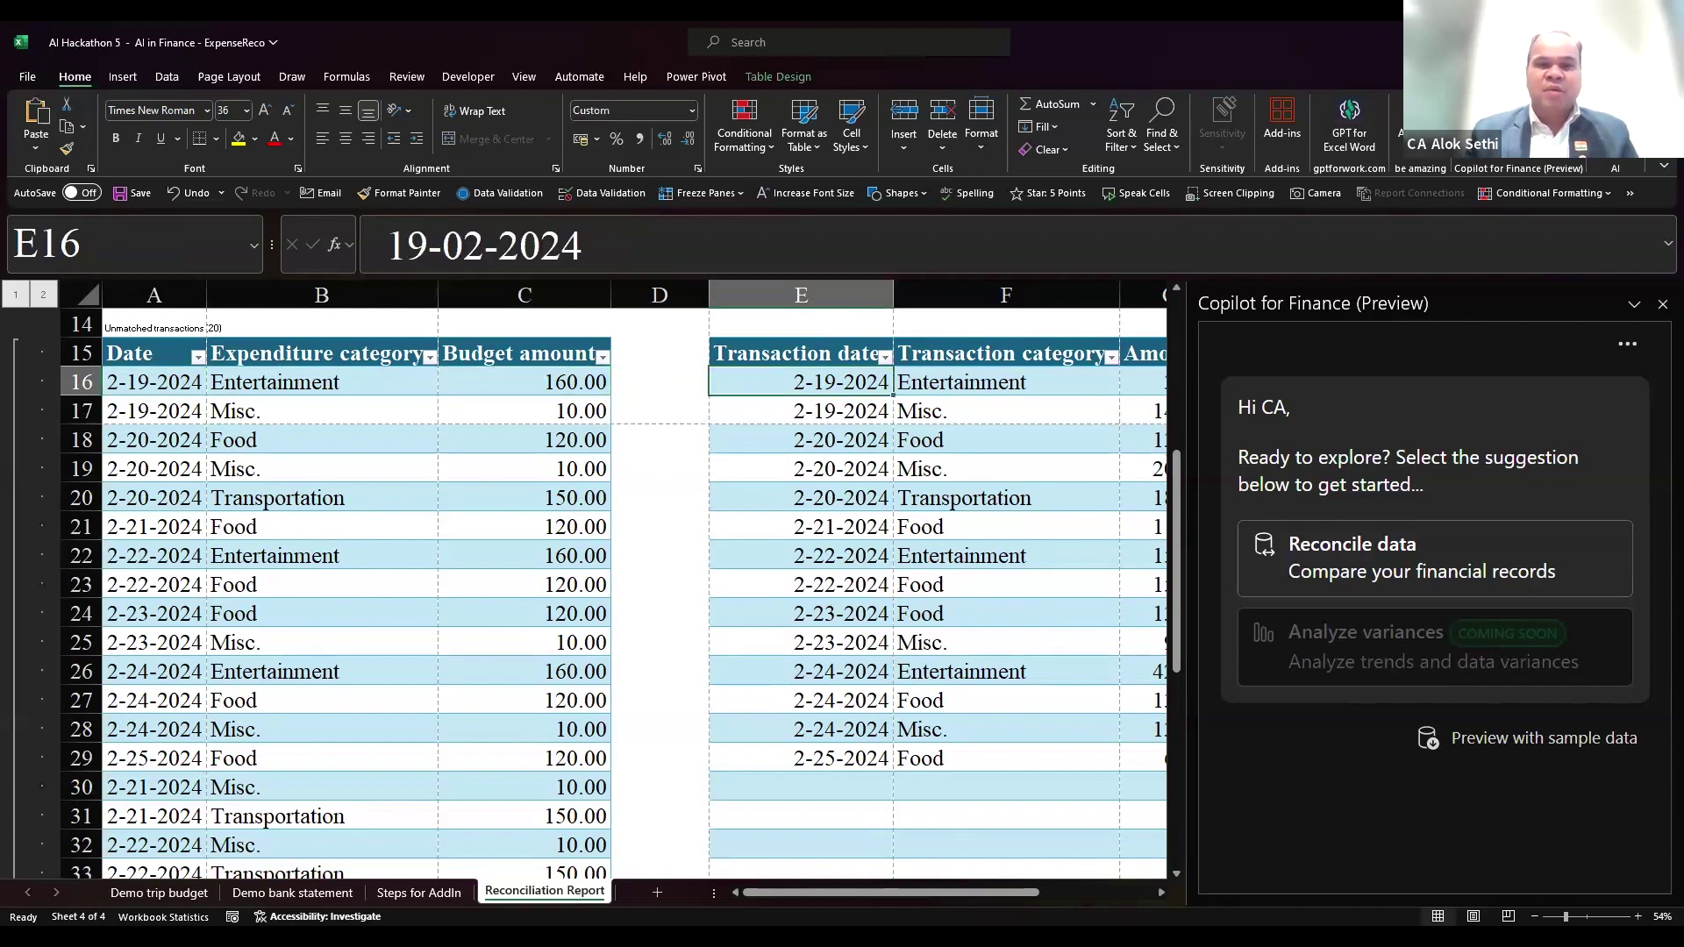
pyautogui.press('Right')
pyautogui.press('Right')
pyautogui.press('Right')
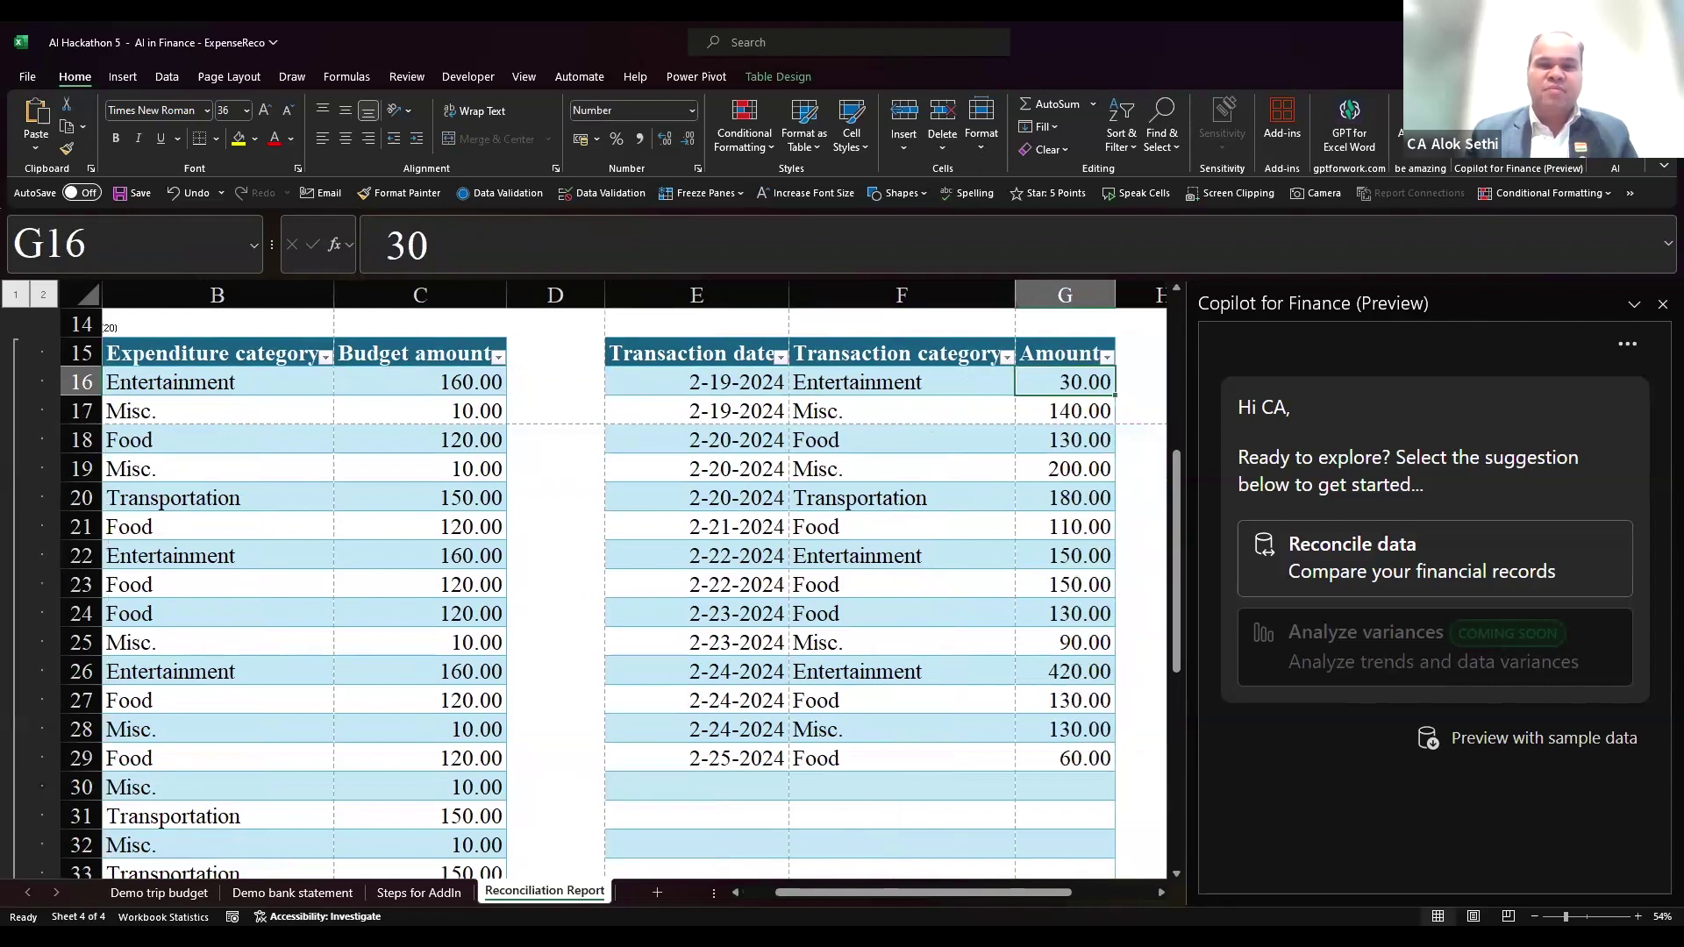
pyautogui.press('Left')
pyautogui.press('Right')
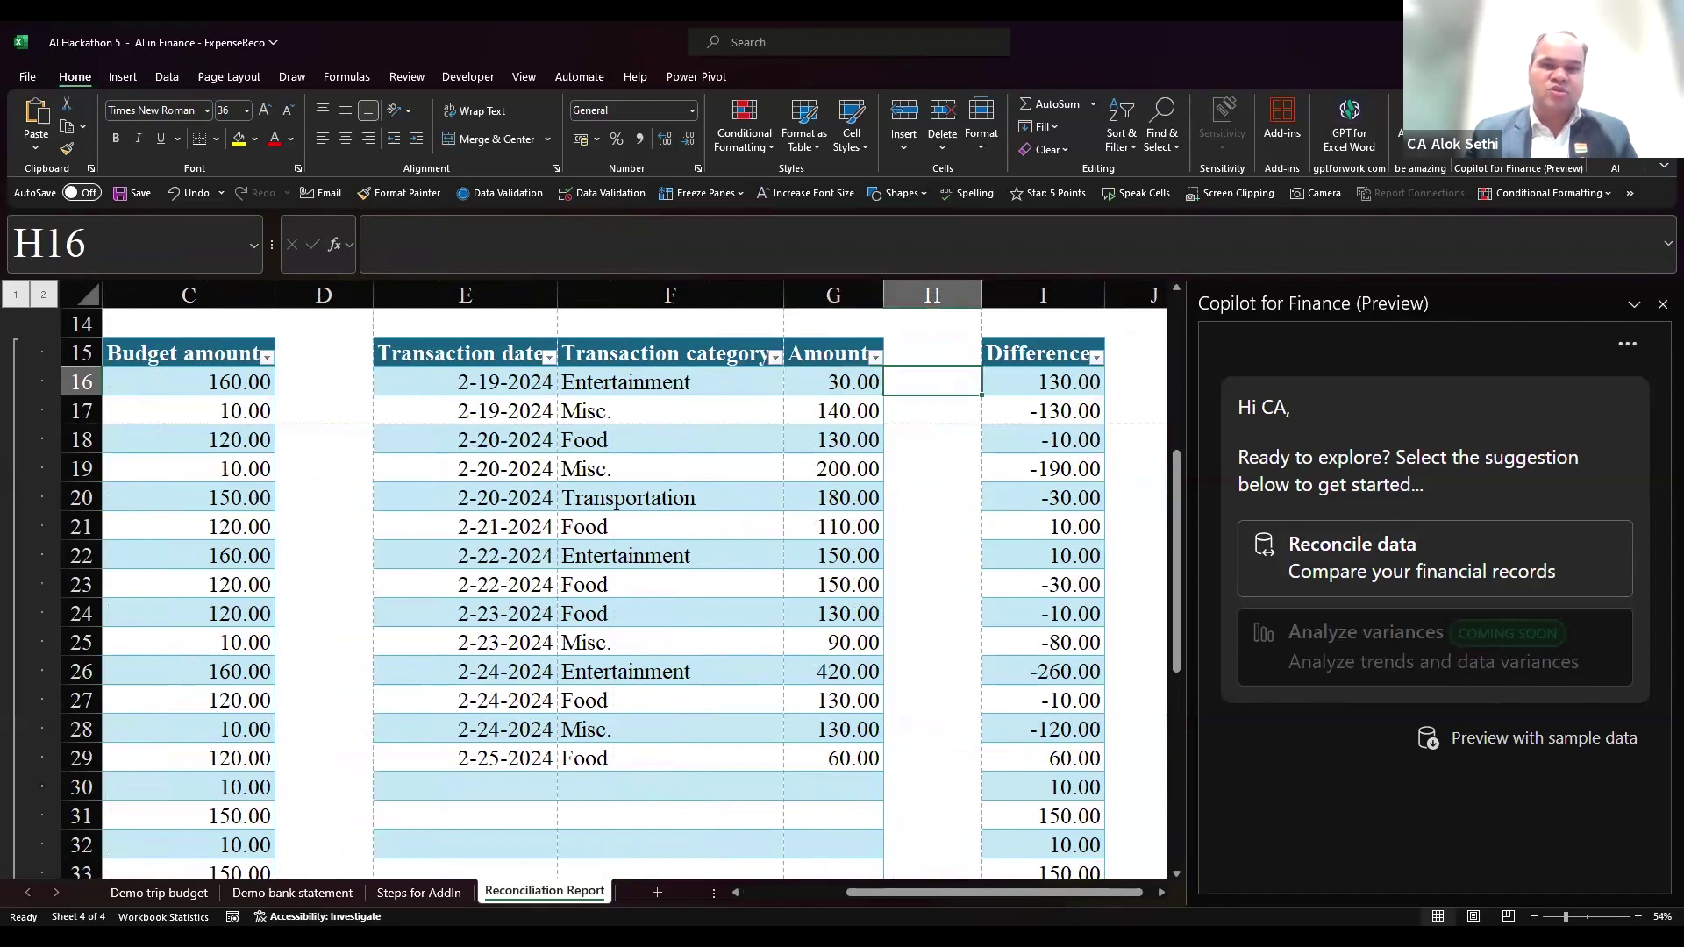
pyautogui.press('Right')
pyautogui.press('Left')
pyautogui.press('Left')
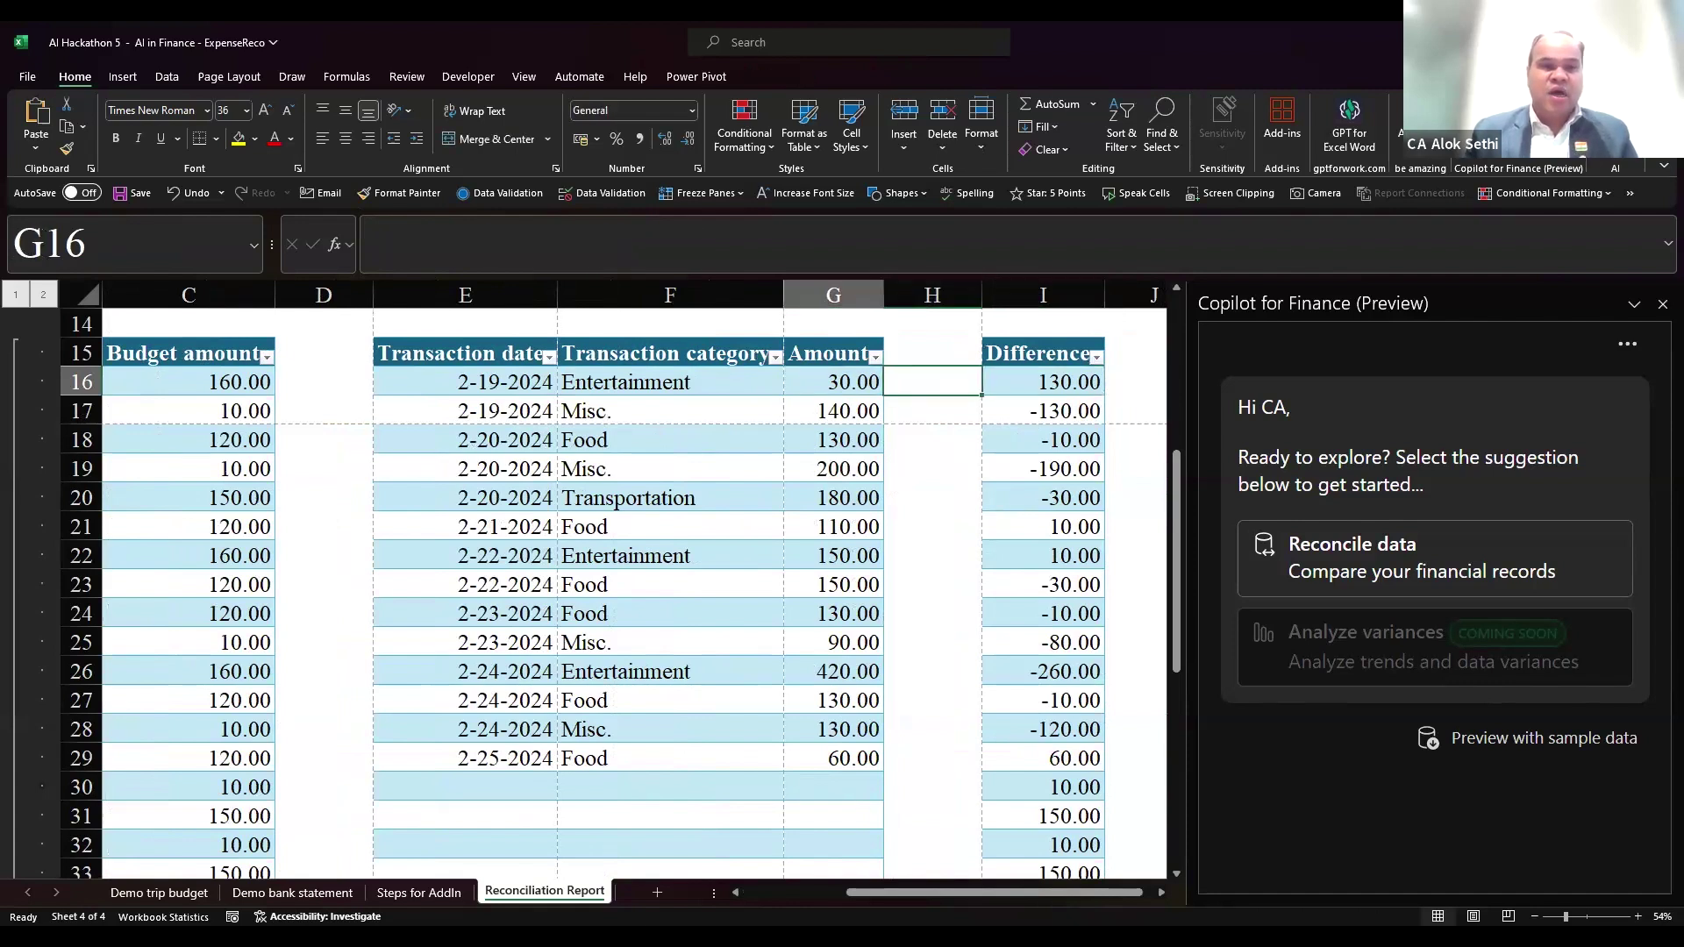
# - Examine the Food entry in row 21 across both tables and its Difference formula
pyautogui.press('Home')
pyautogui.press('Down')
pyautogui.press('Down')
pyautogui.press('Down')
pyautogui.press('Down')
pyautogui.press('Down')
pyautogui.press('Down')
pyautogui.press('Up')
pyautogui.press('Right')
pyautogui.press('Right')
pyautogui.press('Right')
pyautogui.press('Right')
pyautogui.press('Right')
pyautogui.press('Right')
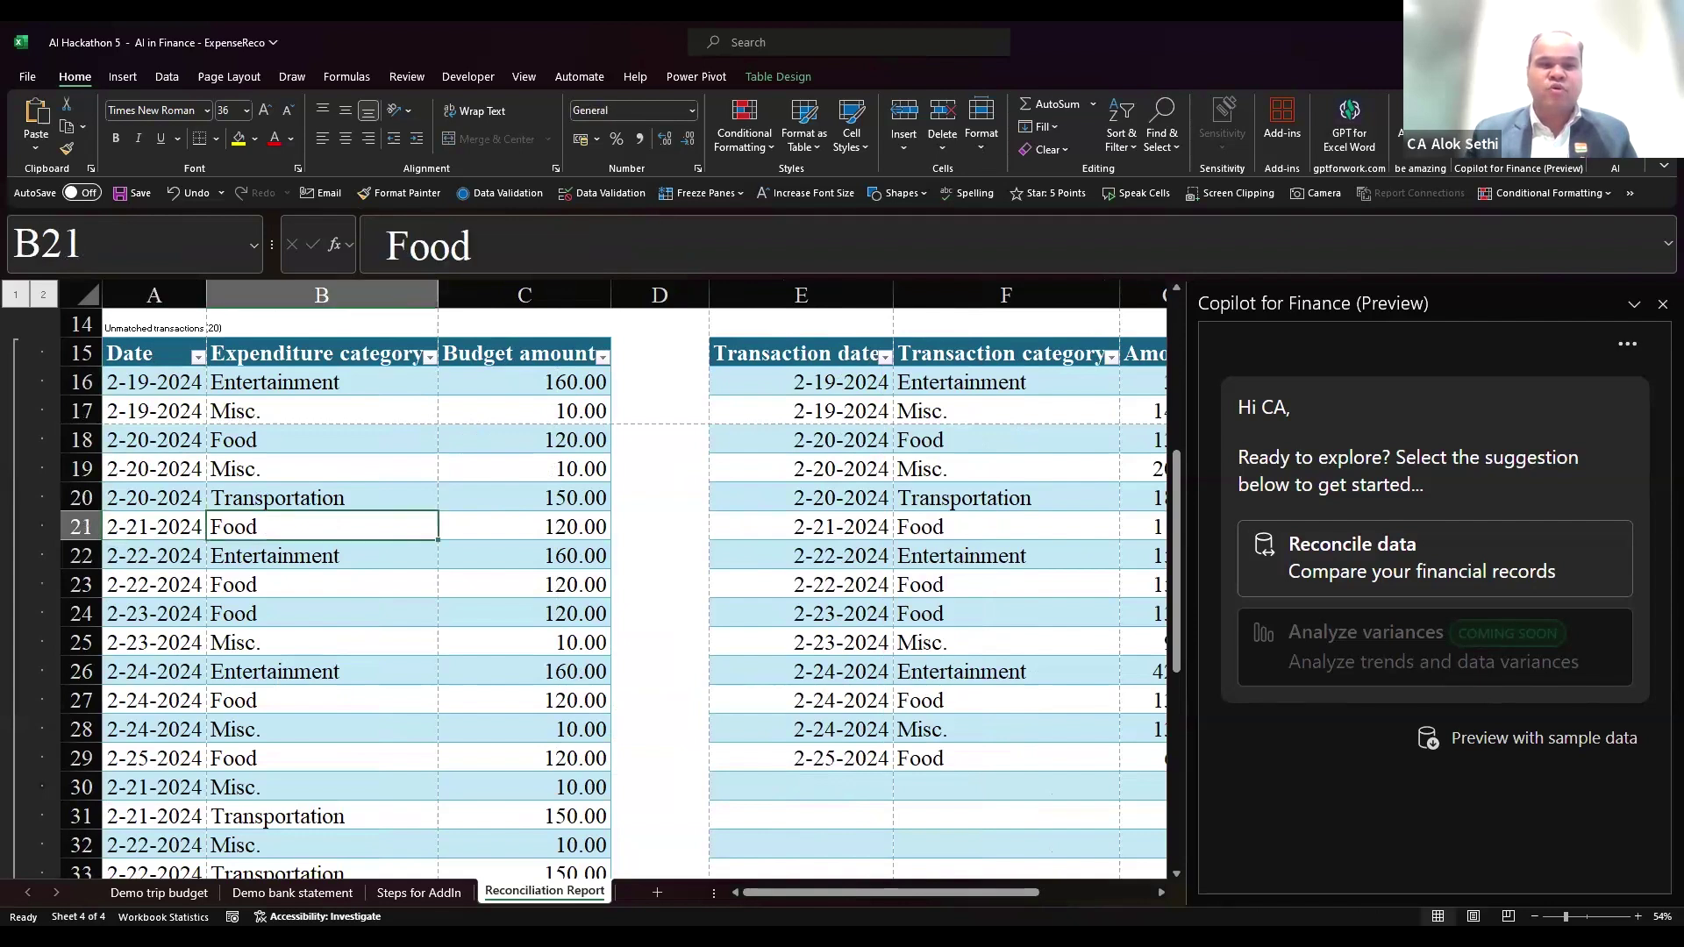
pyautogui.press('Right')
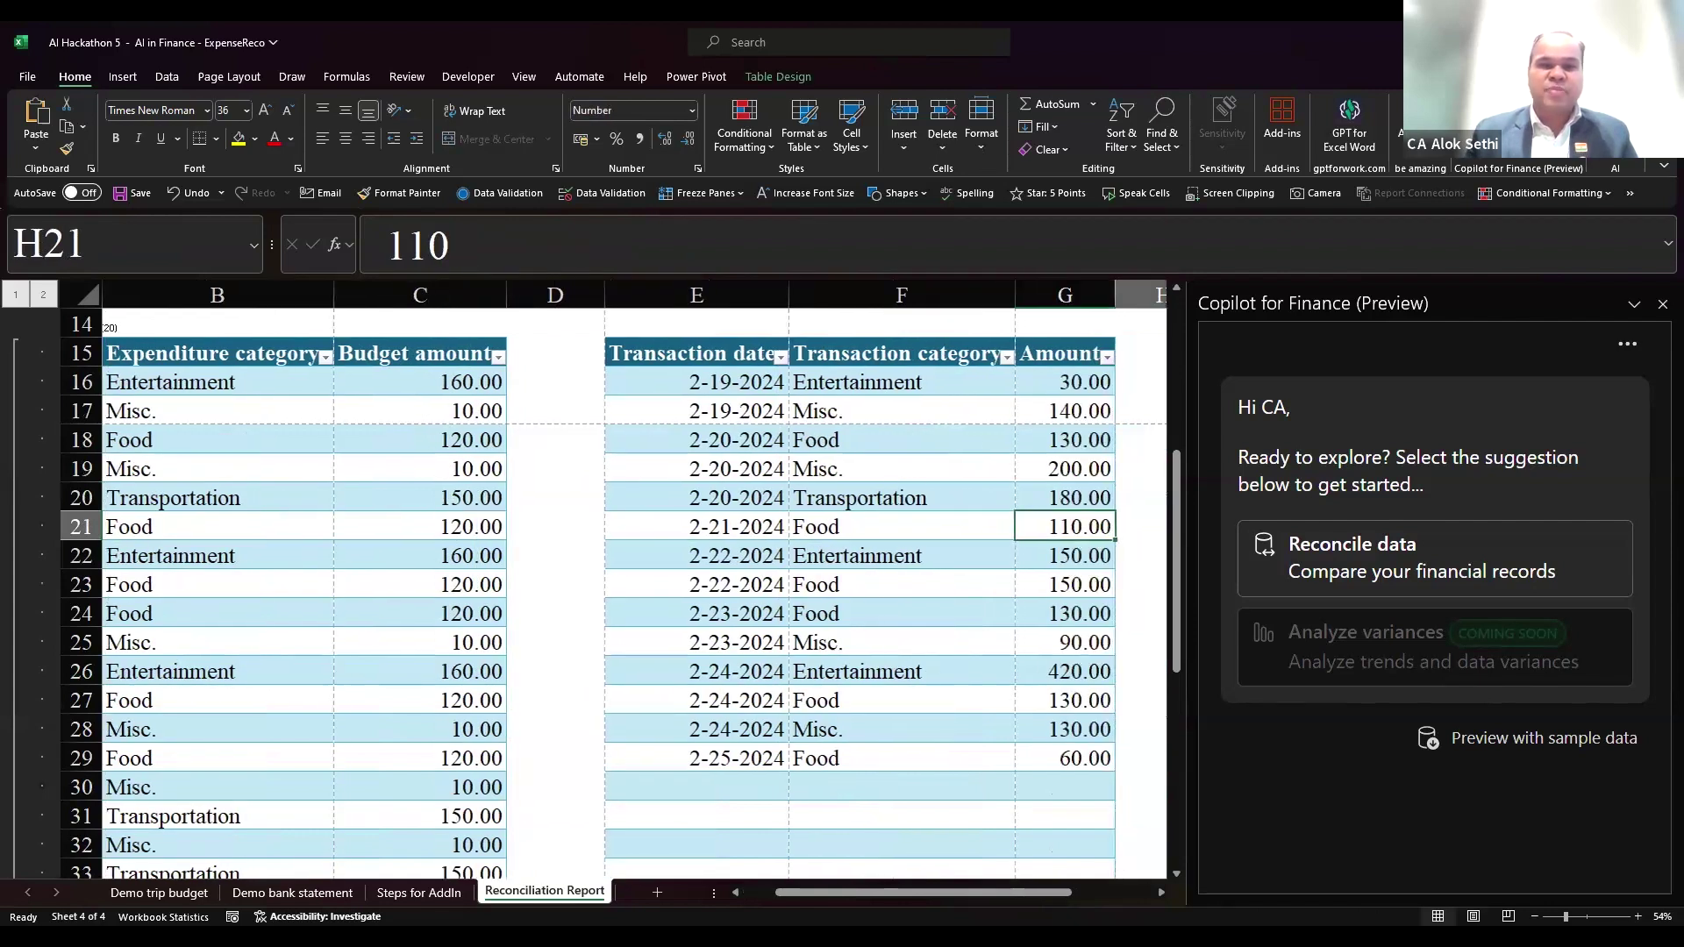
pyautogui.press('Left')
pyautogui.press('Right')
pyautogui.press('Right')
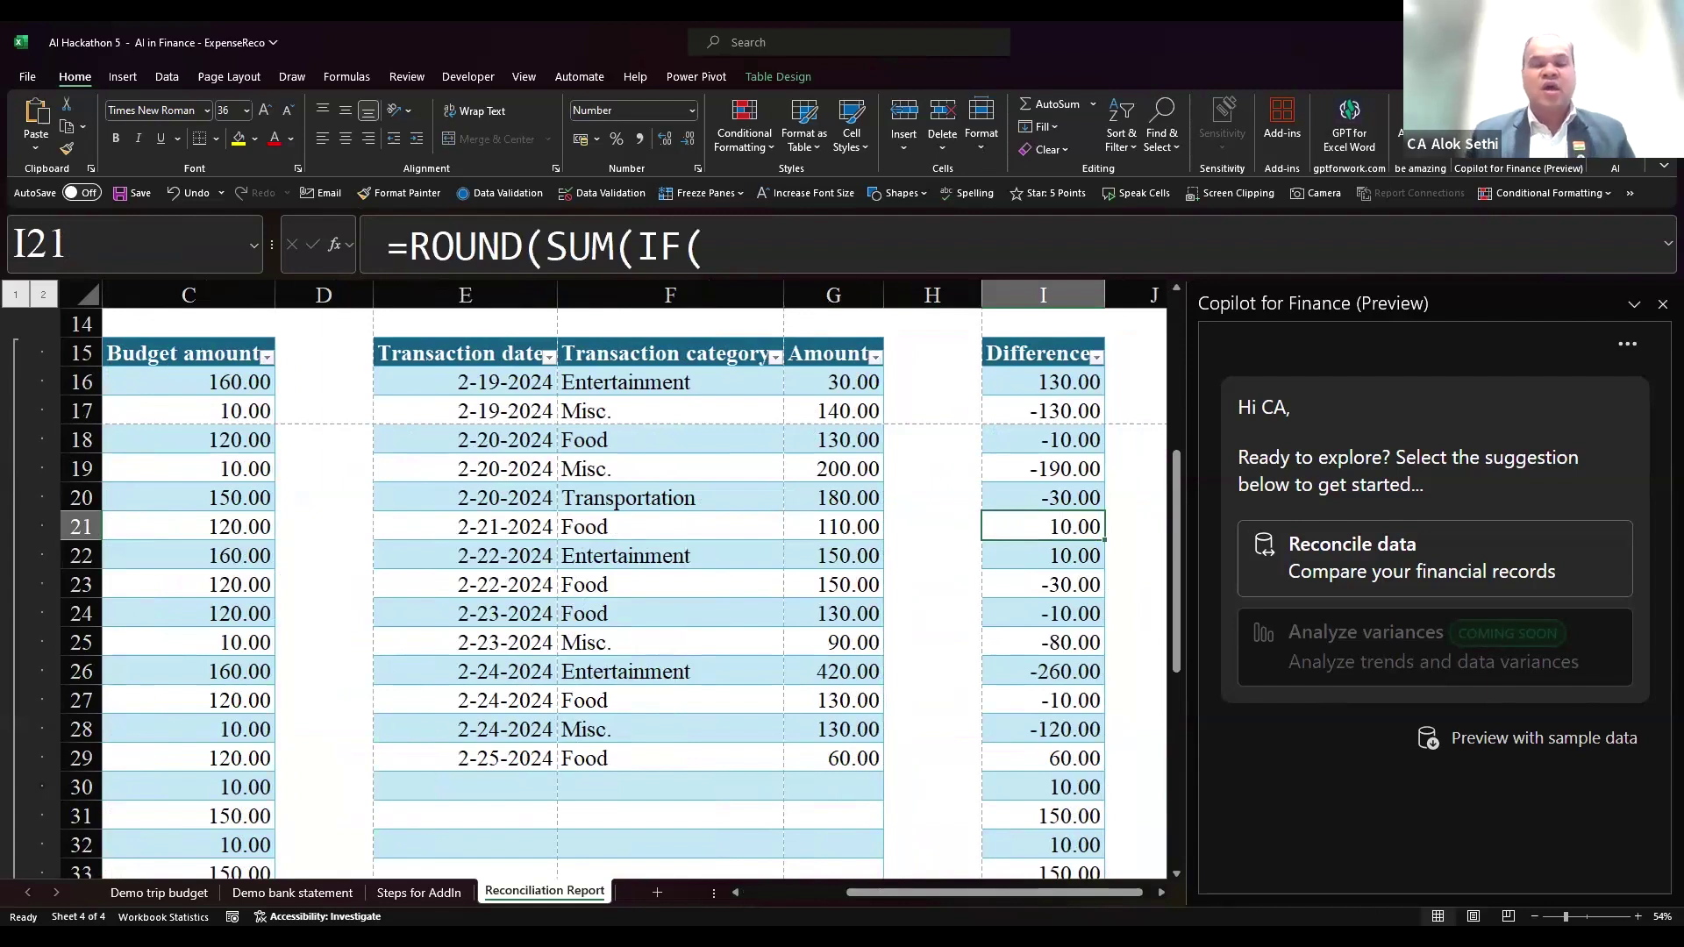
# - Trace the Food entry in row 23 from its difference back to the budget date and across to the bank statement amount
pyautogui.press('Down')
pyautogui.press('Down')
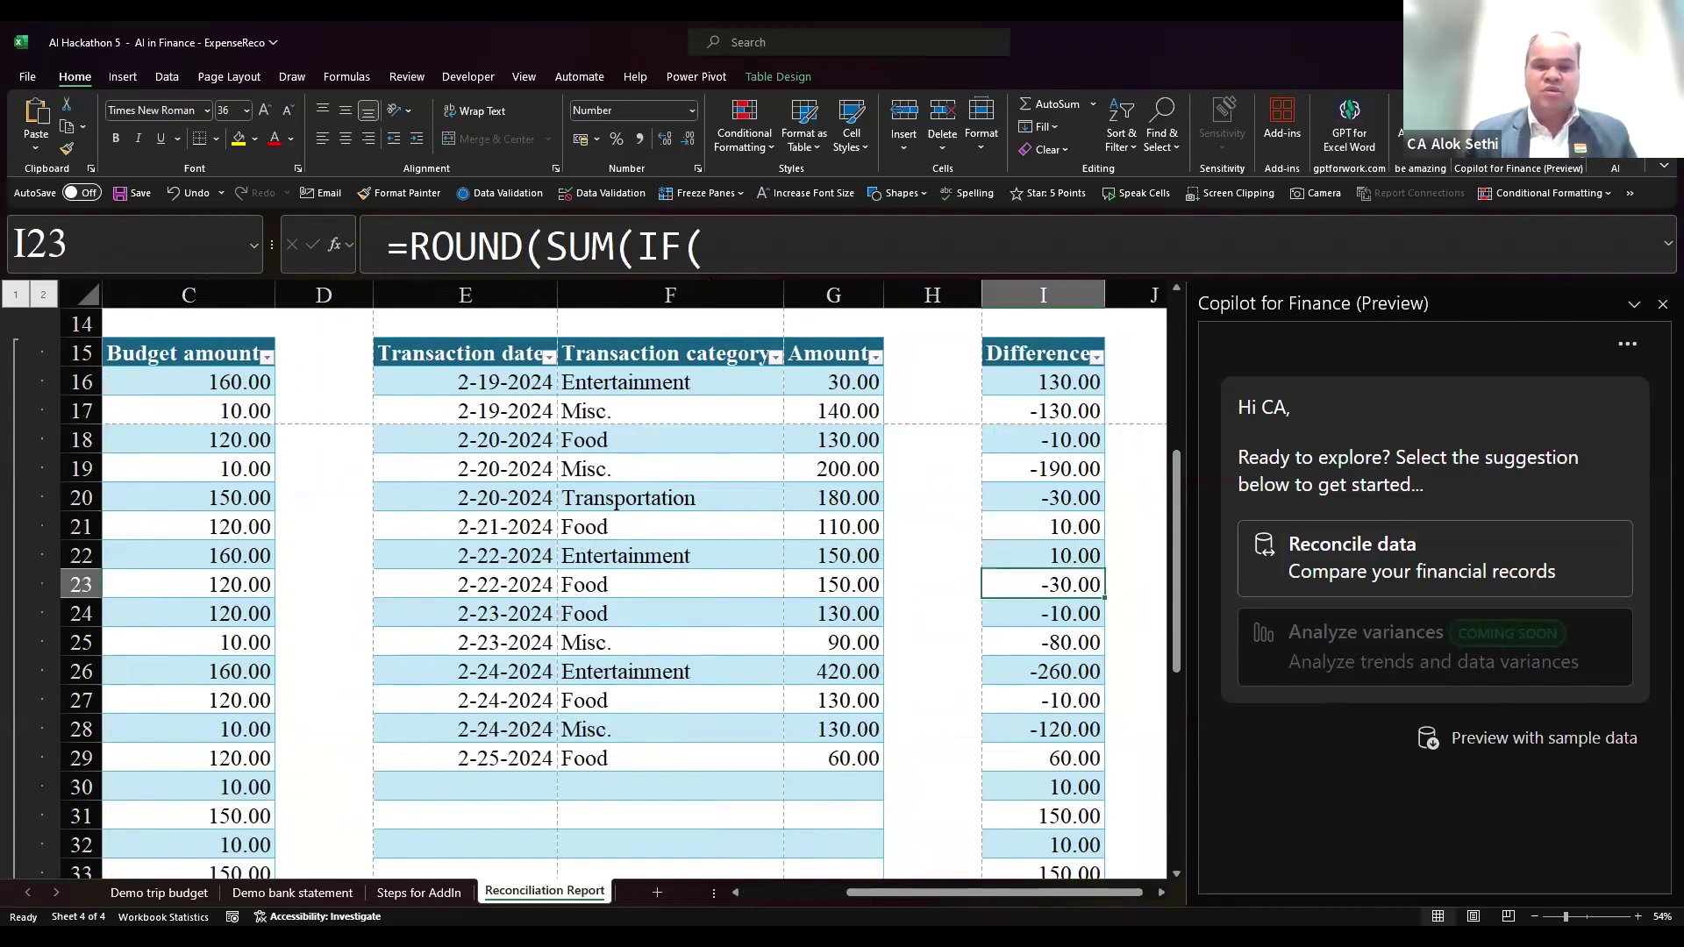
pyautogui.press('Left')
pyautogui.press('Left')
pyautogui.press('Left')
pyautogui.press('Left')
pyautogui.press('Left')
pyautogui.press('Left')
pyautogui.press('Left')
pyautogui.press('Left')
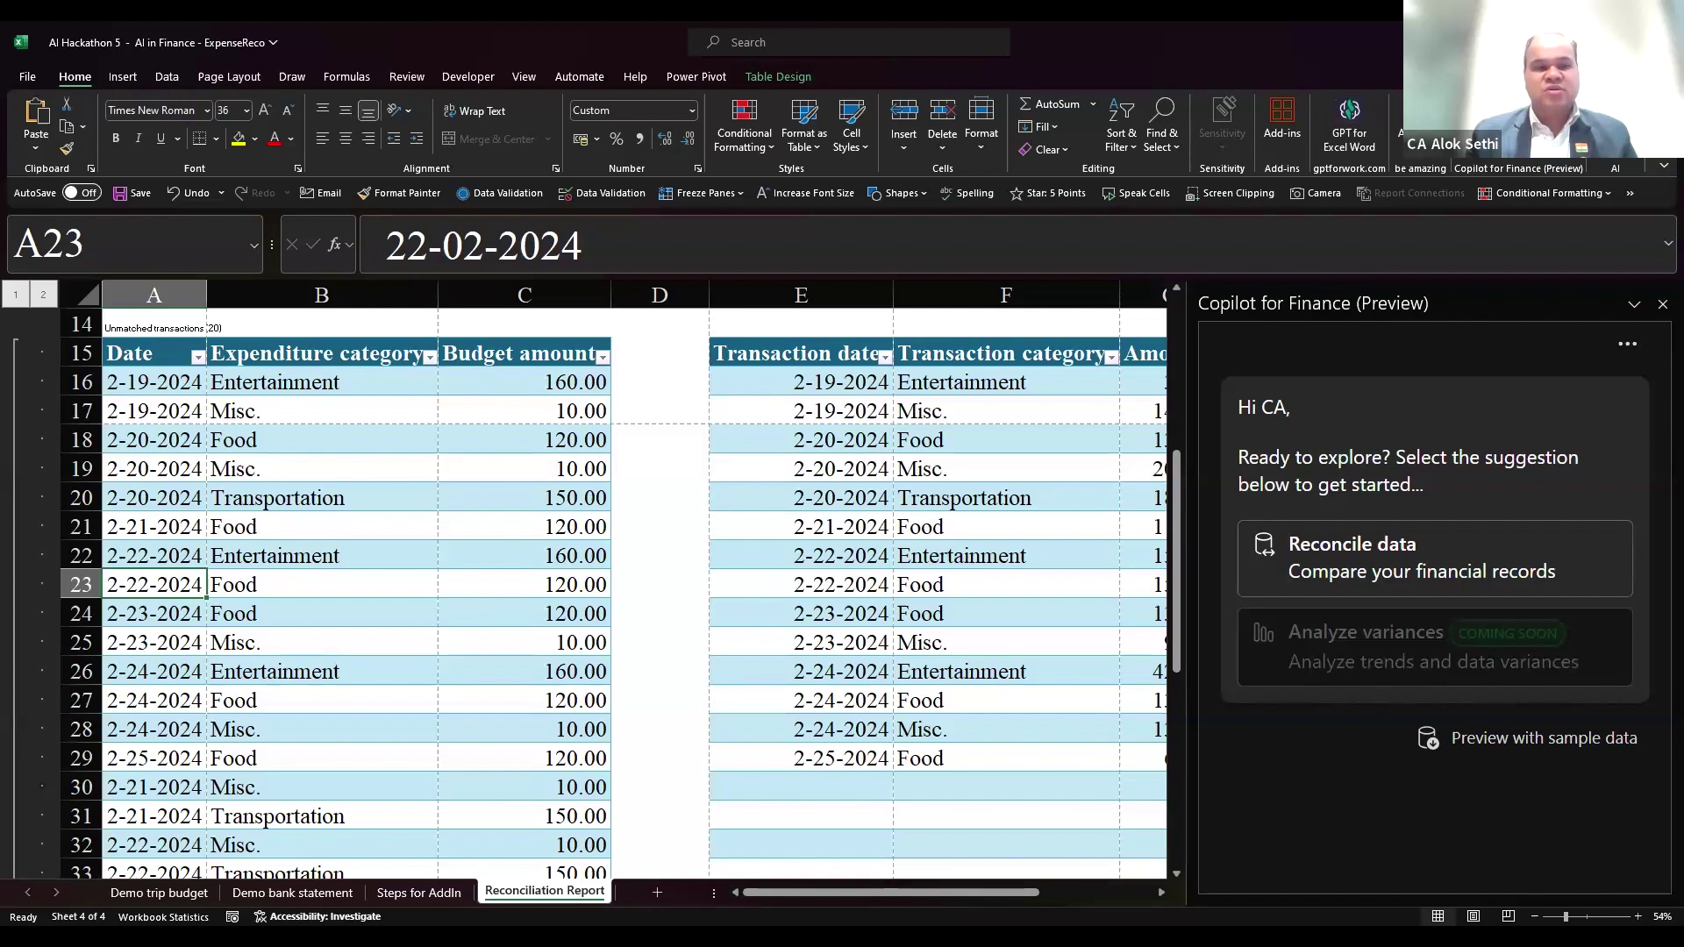
pyautogui.press('Right')
pyautogui.press('Right')
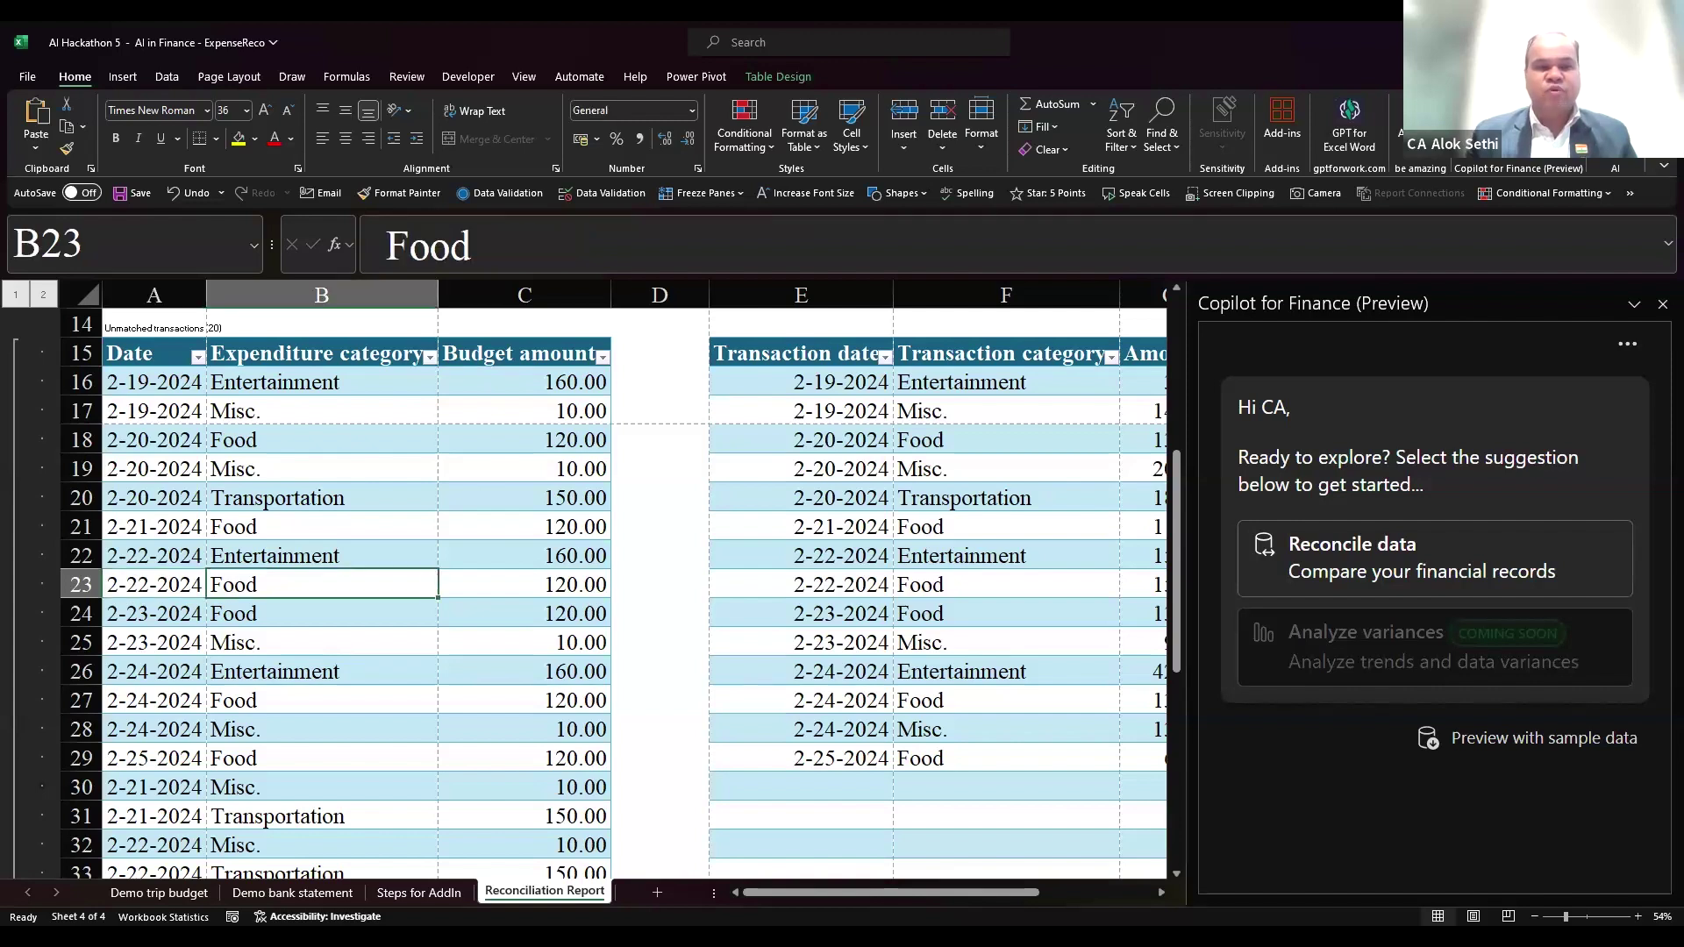
pyautogui.press('Right')
pyautogui.press('Right')
pyautogui.press('Right')
pyautogui.press('Right')
pyautogui.press('Right')
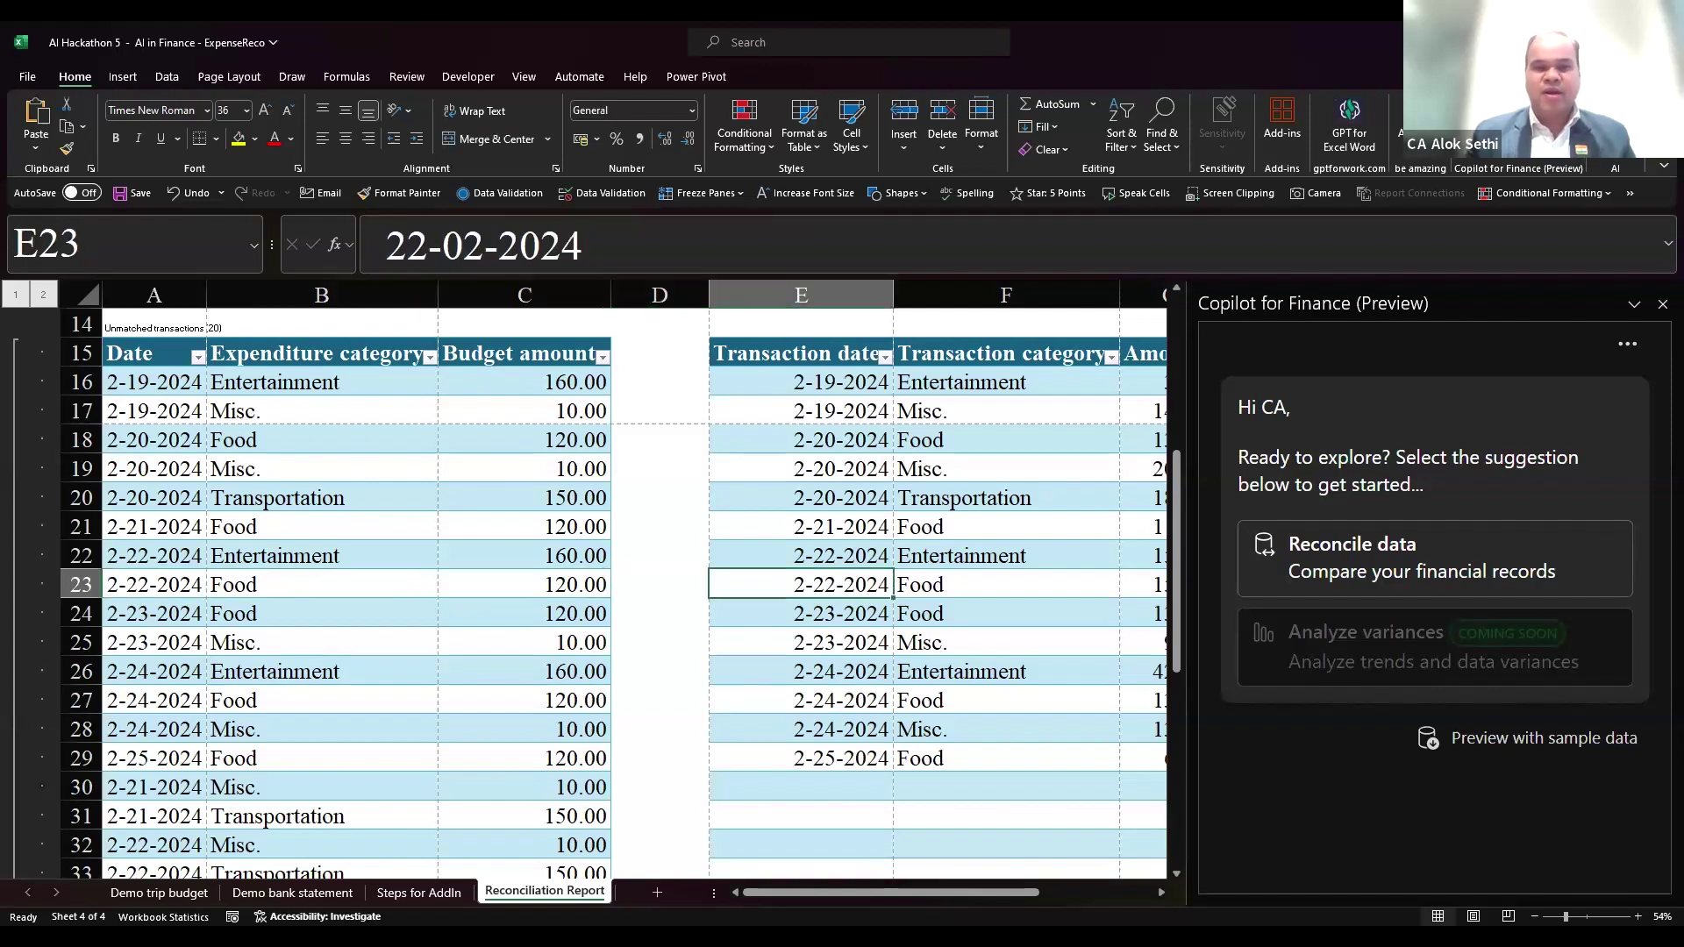
pyautogui.press('Right')
pyautogui.press('Right')
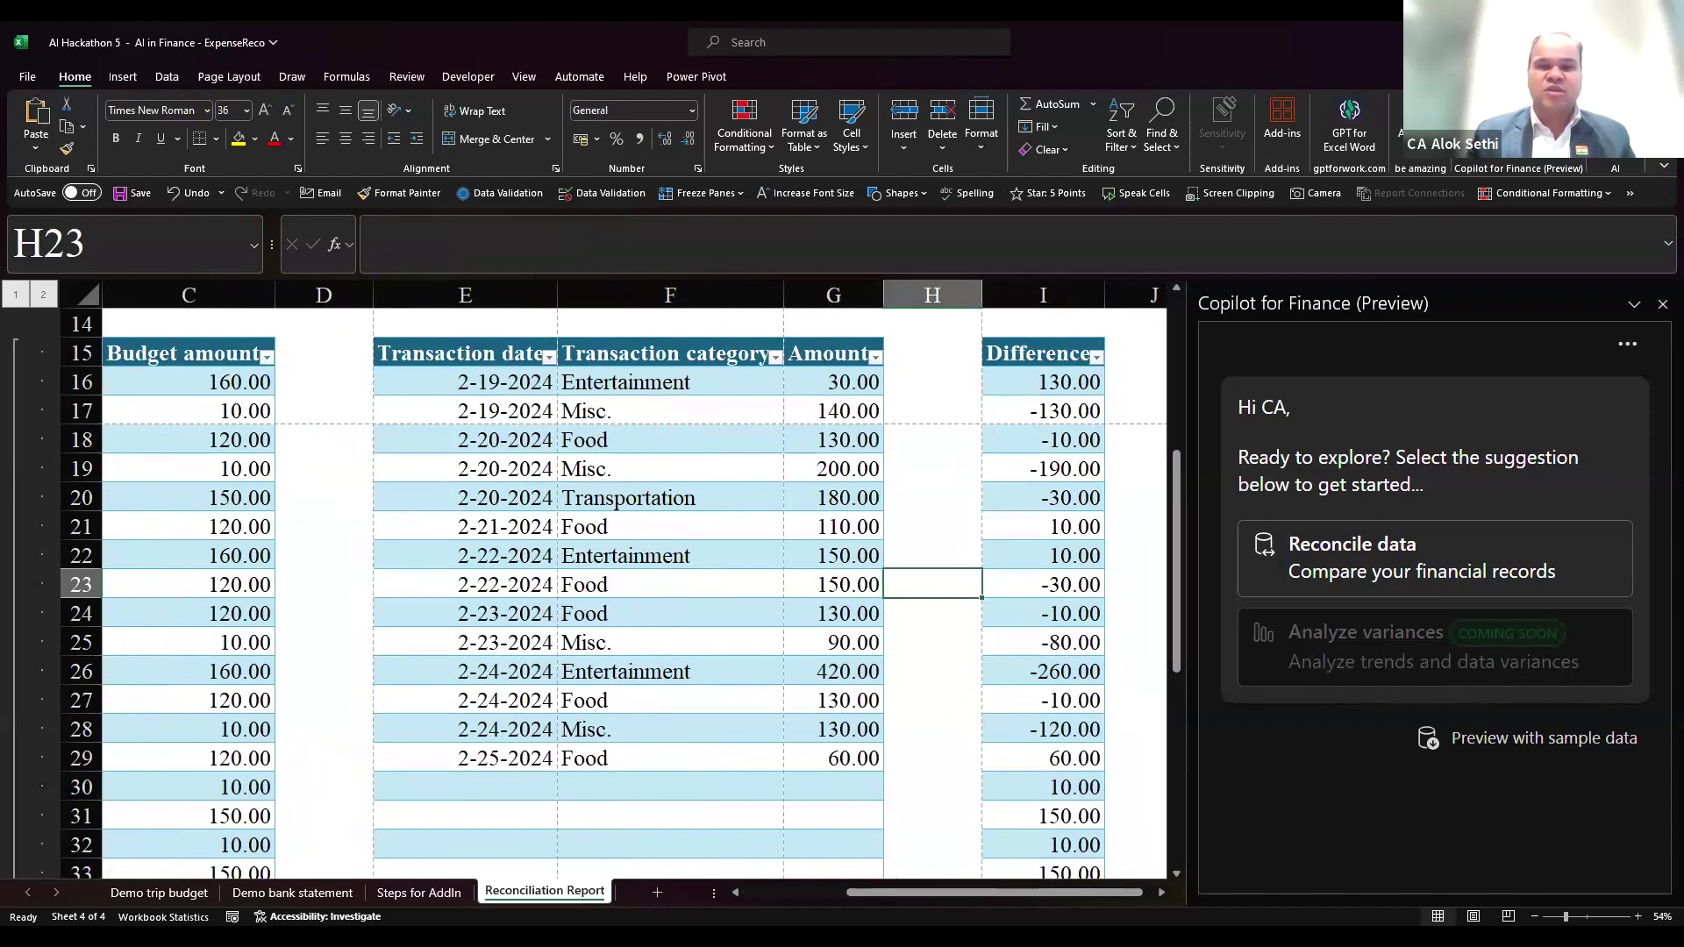
# - Review the remaining differences of the unmatched transactions down to the Totals row
pyautogui.press('Down')
pyautogui.press('Down')
pyautogui.press('Down')
pyautogui.press('Down')
pyautogui.press('Down')
pyautogui.press('Down')
pyautogui.press('Down')
pyautogui.press('Down')
pyautogui.press('Down')
pyautogui.press('Down')
pyautogui.press('Down')
pyautogui.press('Down')
pyautogui.press('Down')
pyautogui.press('Down')
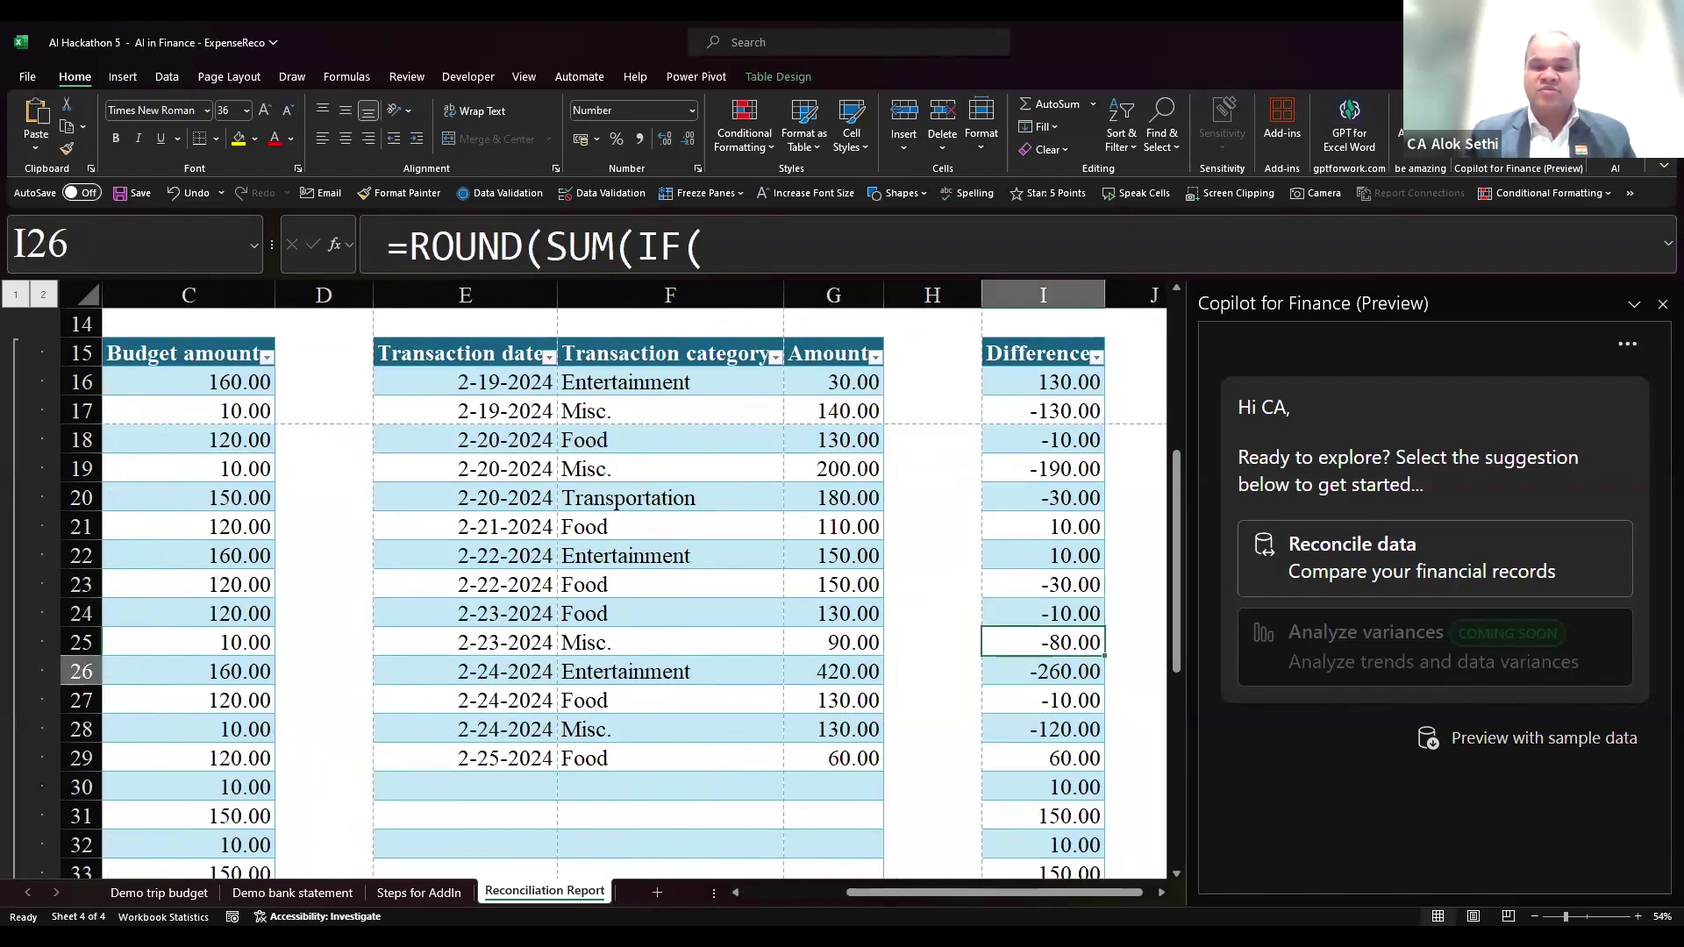
pyautogui.press('Down')
pyautogui.press('Down')
pyautogui.press('Down')
pyautogui.press('Up')
pyautogui.press('Up')
pyautogui.press('Up')
pyautogui.press('Up')
# - Check the Totals row of the unmatched transactions for Budget amount, Amount and Difference
pyautogui.press('Left')
pyautogui.press('Left')
pyautogui.press('Left')
pyautogui.press('Left')
pyautogui.press('Left')
pyautogui.press('Left')
pyautogui.press('Left')
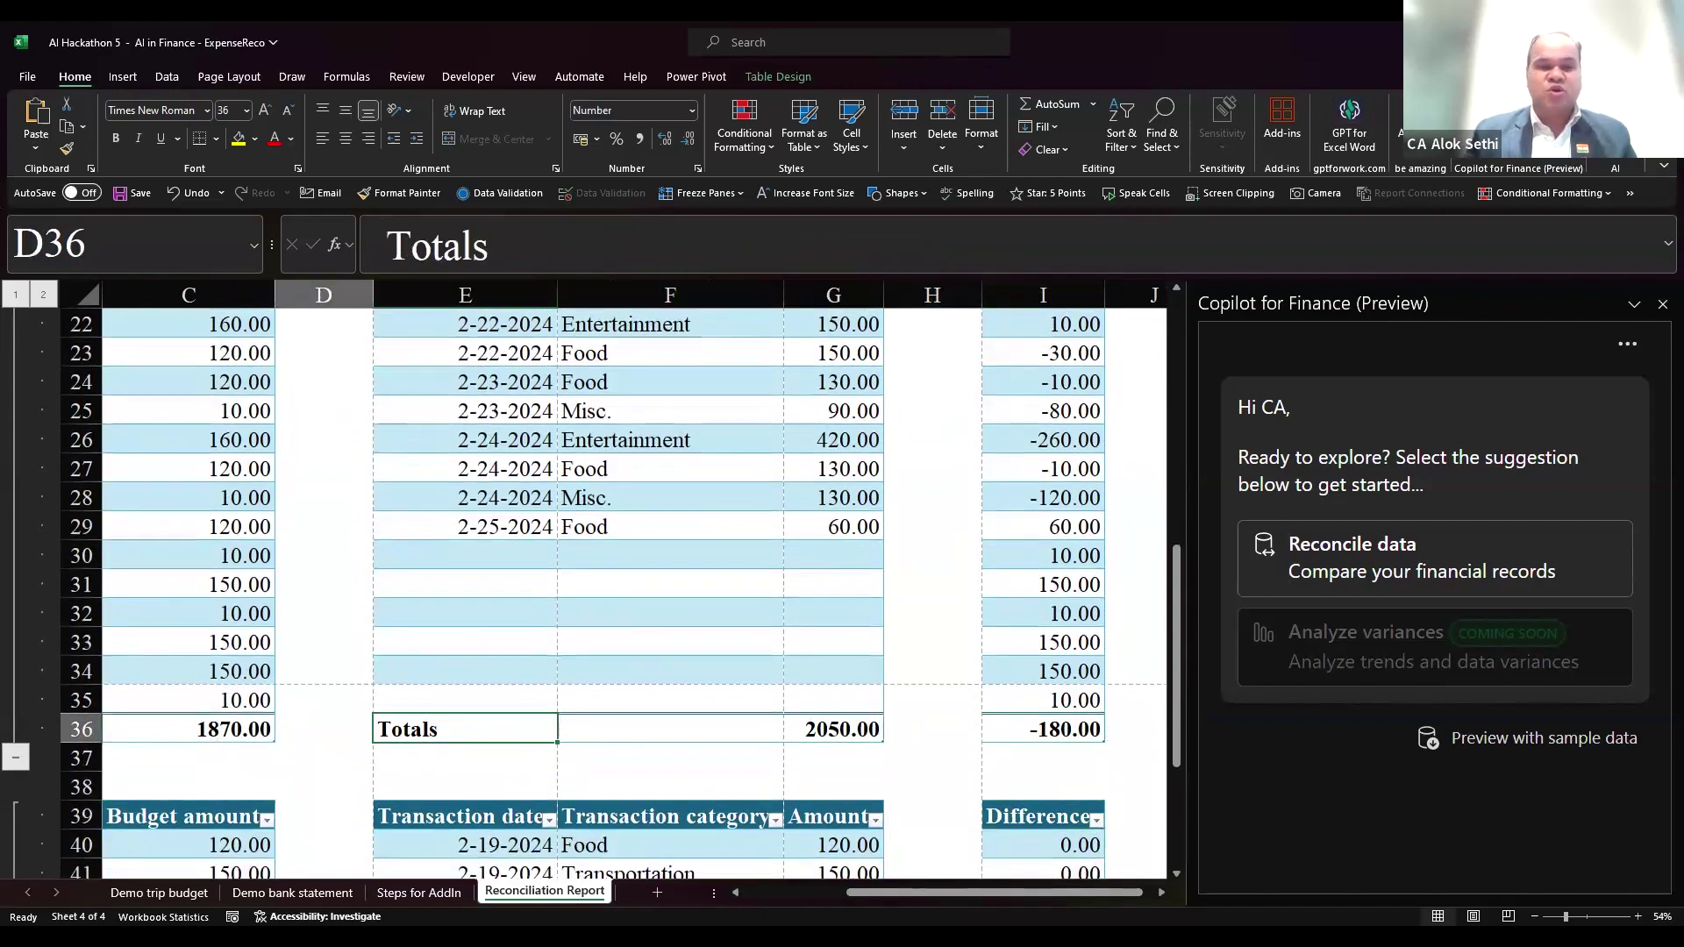
pyautogui.press('Right')
pyautogui.press('Right')
pyautogui.press('Right')
pyautogui.press('Right')
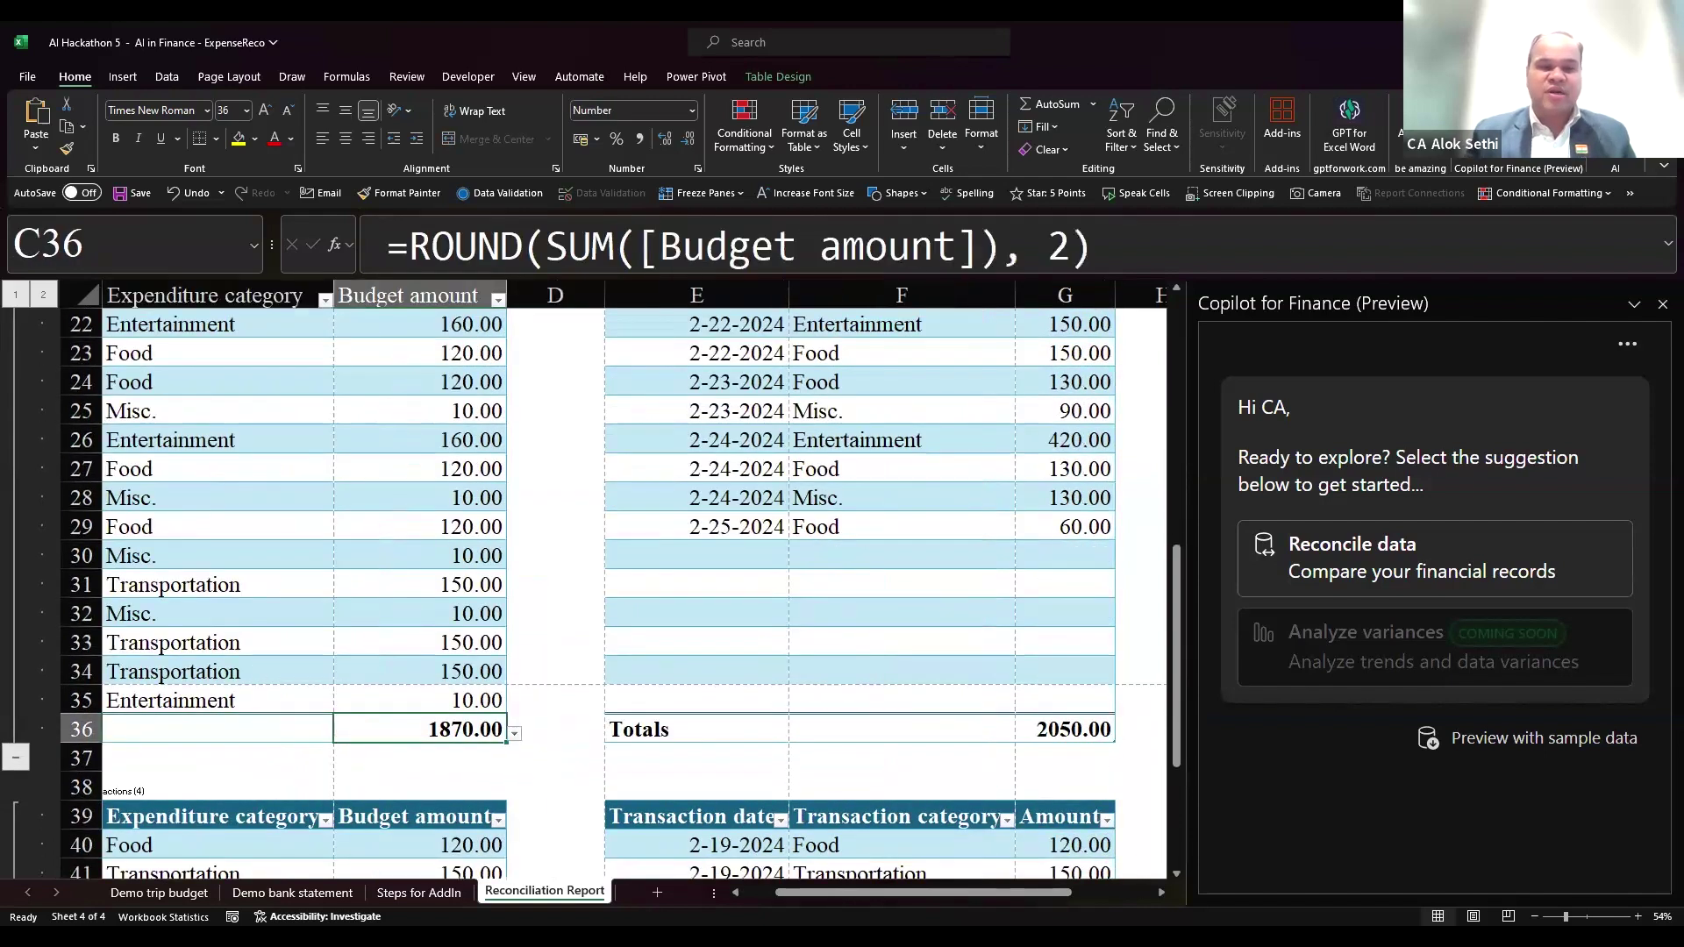
pyautogui.press('Right')
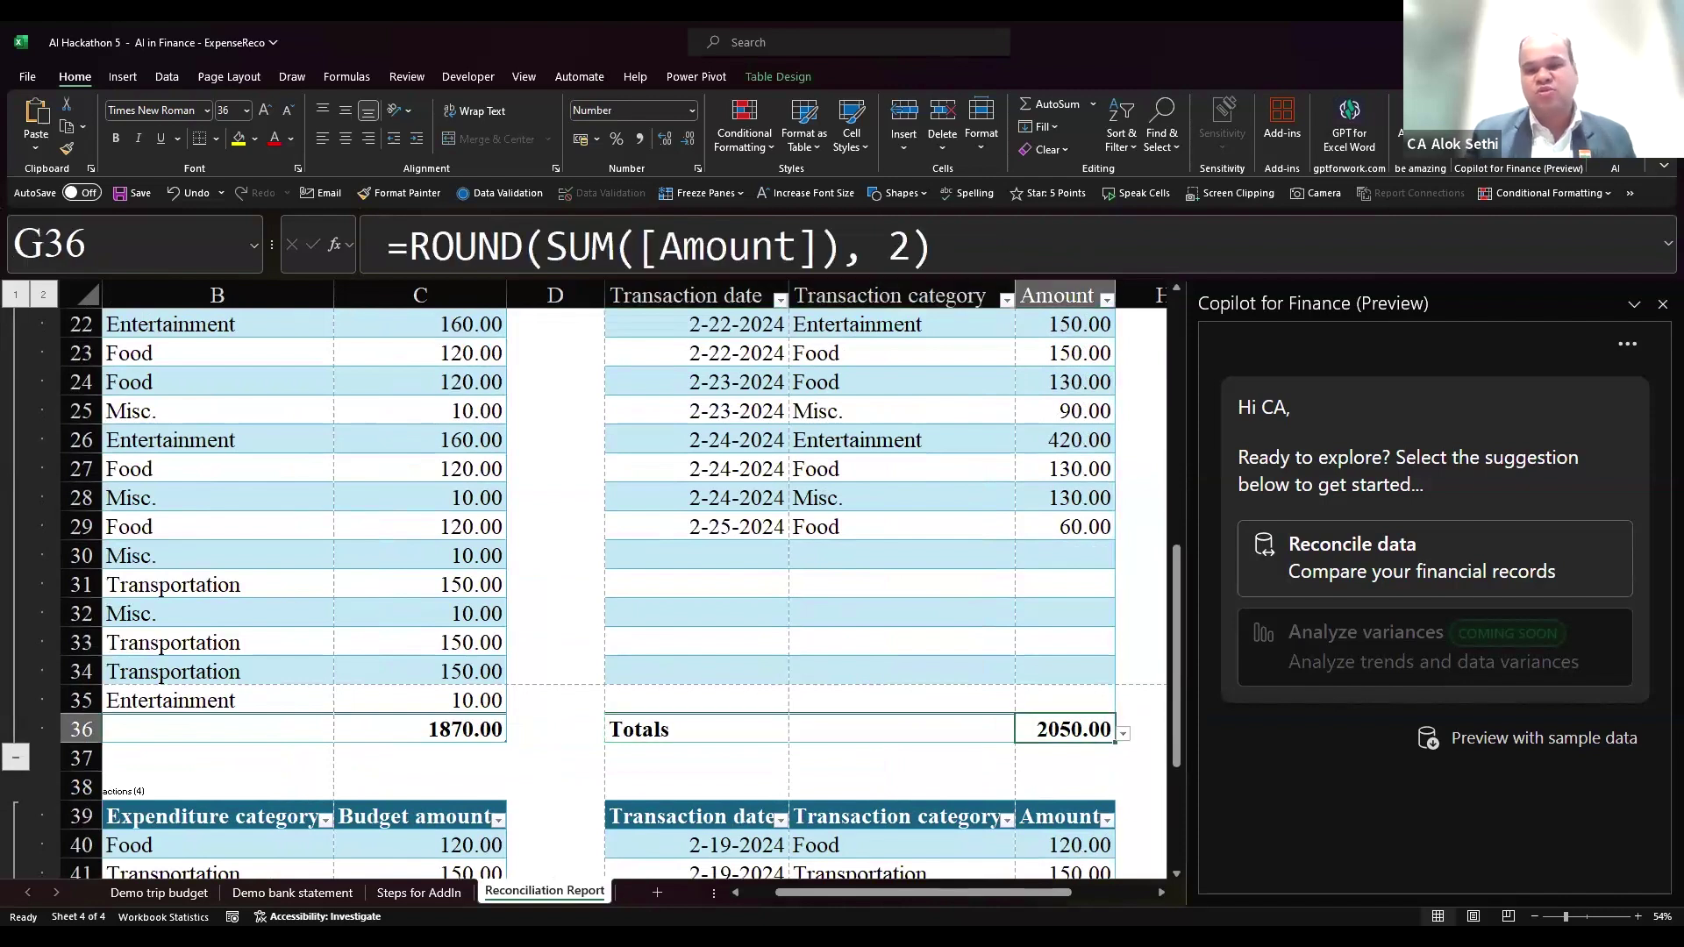
pyautogui.press('Right')
pyautogui.press('Right')
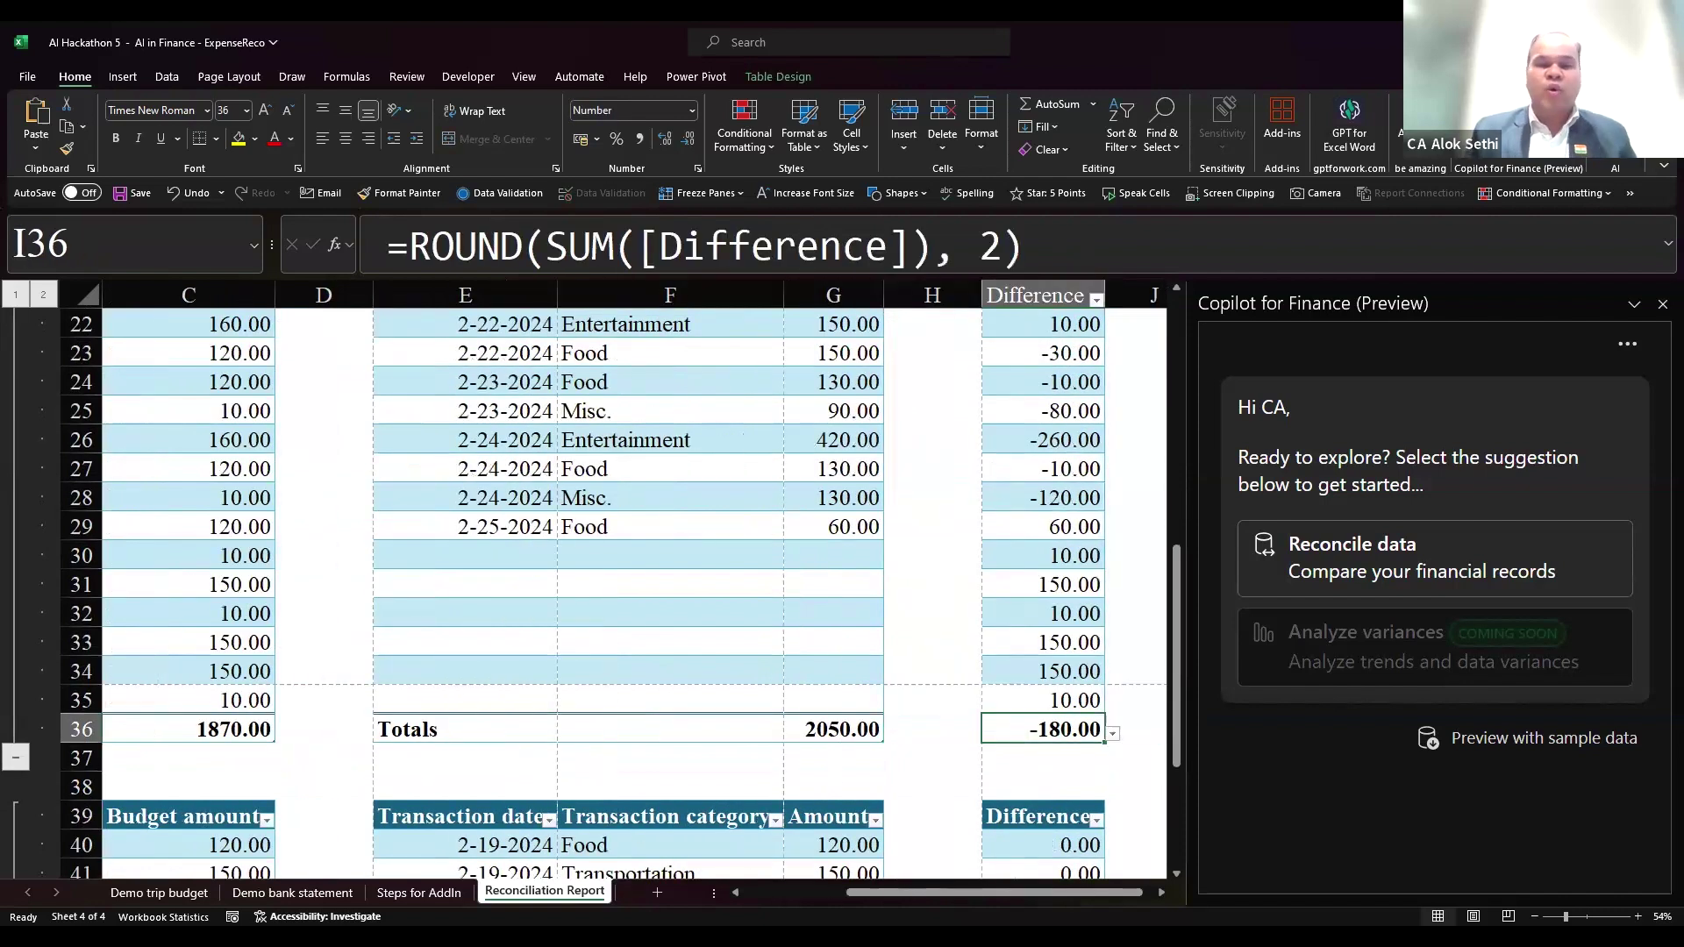
# - Look through the potentially matched transactions section between its heading in row 38 and the matched transactions below it
pyautogui.press('Down')
pyautogui.press('Down')
pyautogui.press('Down')
pyautogui.press('Down')
pyautogui.press('Down')
pyautogui.press('Down')
pyautogui.press('Down')
pyautogui.press('Down')
pyautogui.press('Down')
pyautogui.press('Down')
pyautogui.press('Down')
pyautogui.press('Left')
pyautogui.press('Left')
pyautogui.press('Left')
pyautogui.press('Left')
pyautogui.press('Left')
pyautogui.press('Left')
pyautogui.press('Left')
pyautogui.press('Left')
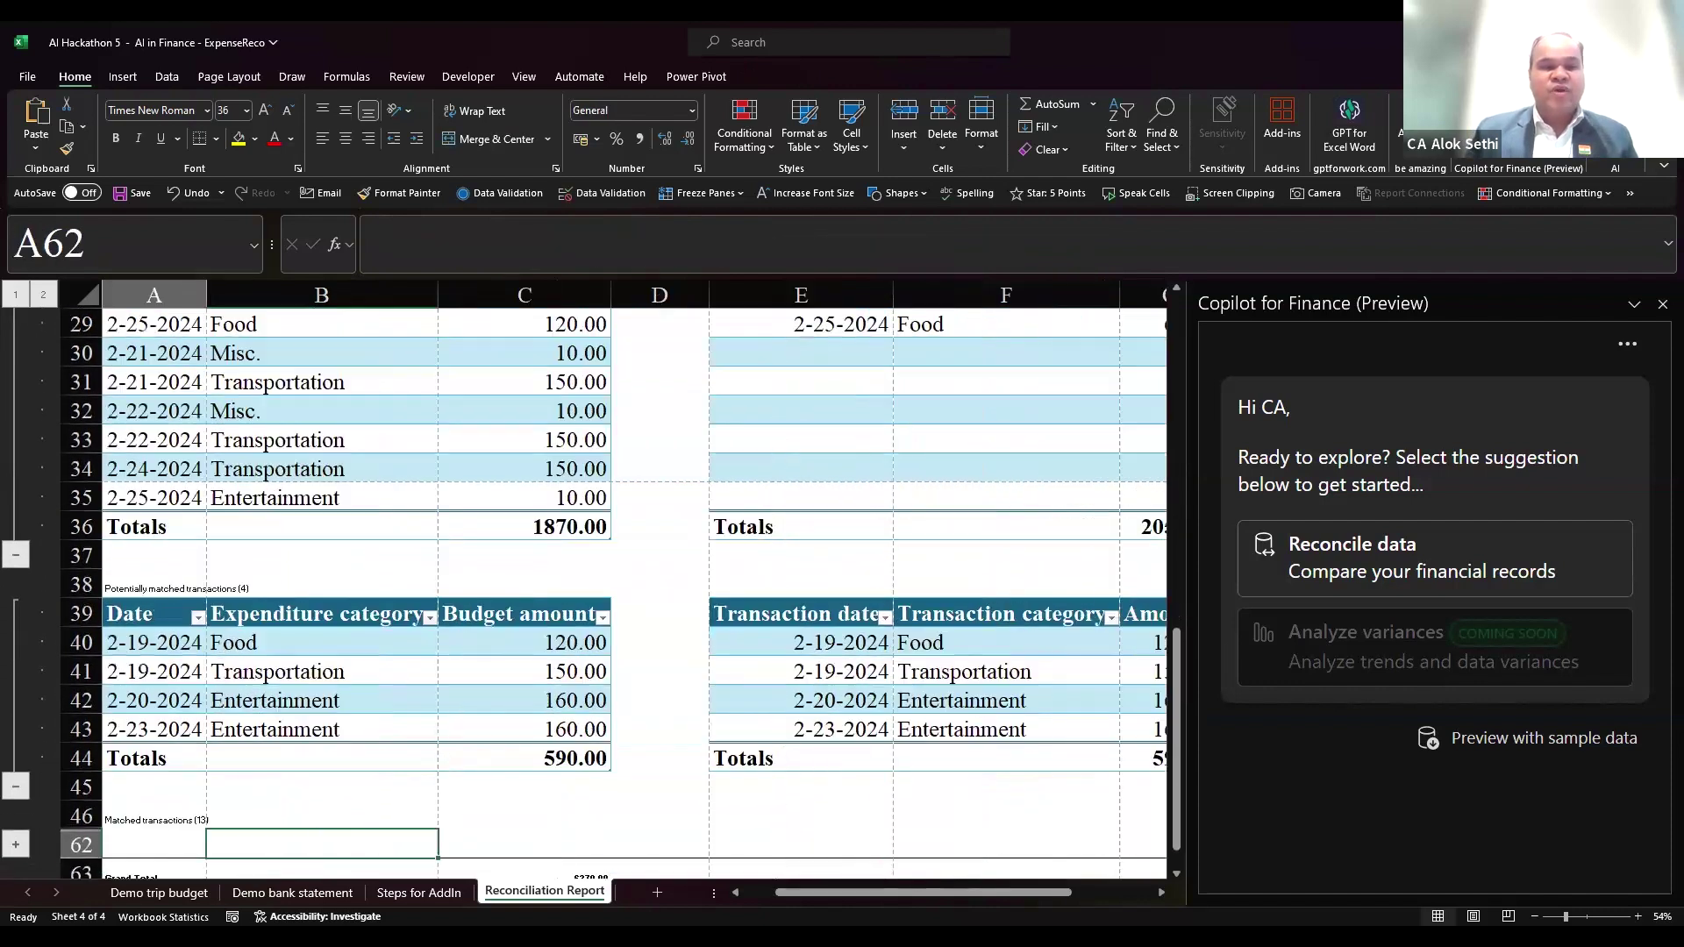
pyautogui.press('Up')
pyautogui.press('Up')
pyautogui.press('Up')
pyautogui.press('Up')
pyautogui.press('Up')
pyautogui.press('Up')
pyautogui.press('Up')
pyautogui.press('Up')
pyautogui.press('Up')
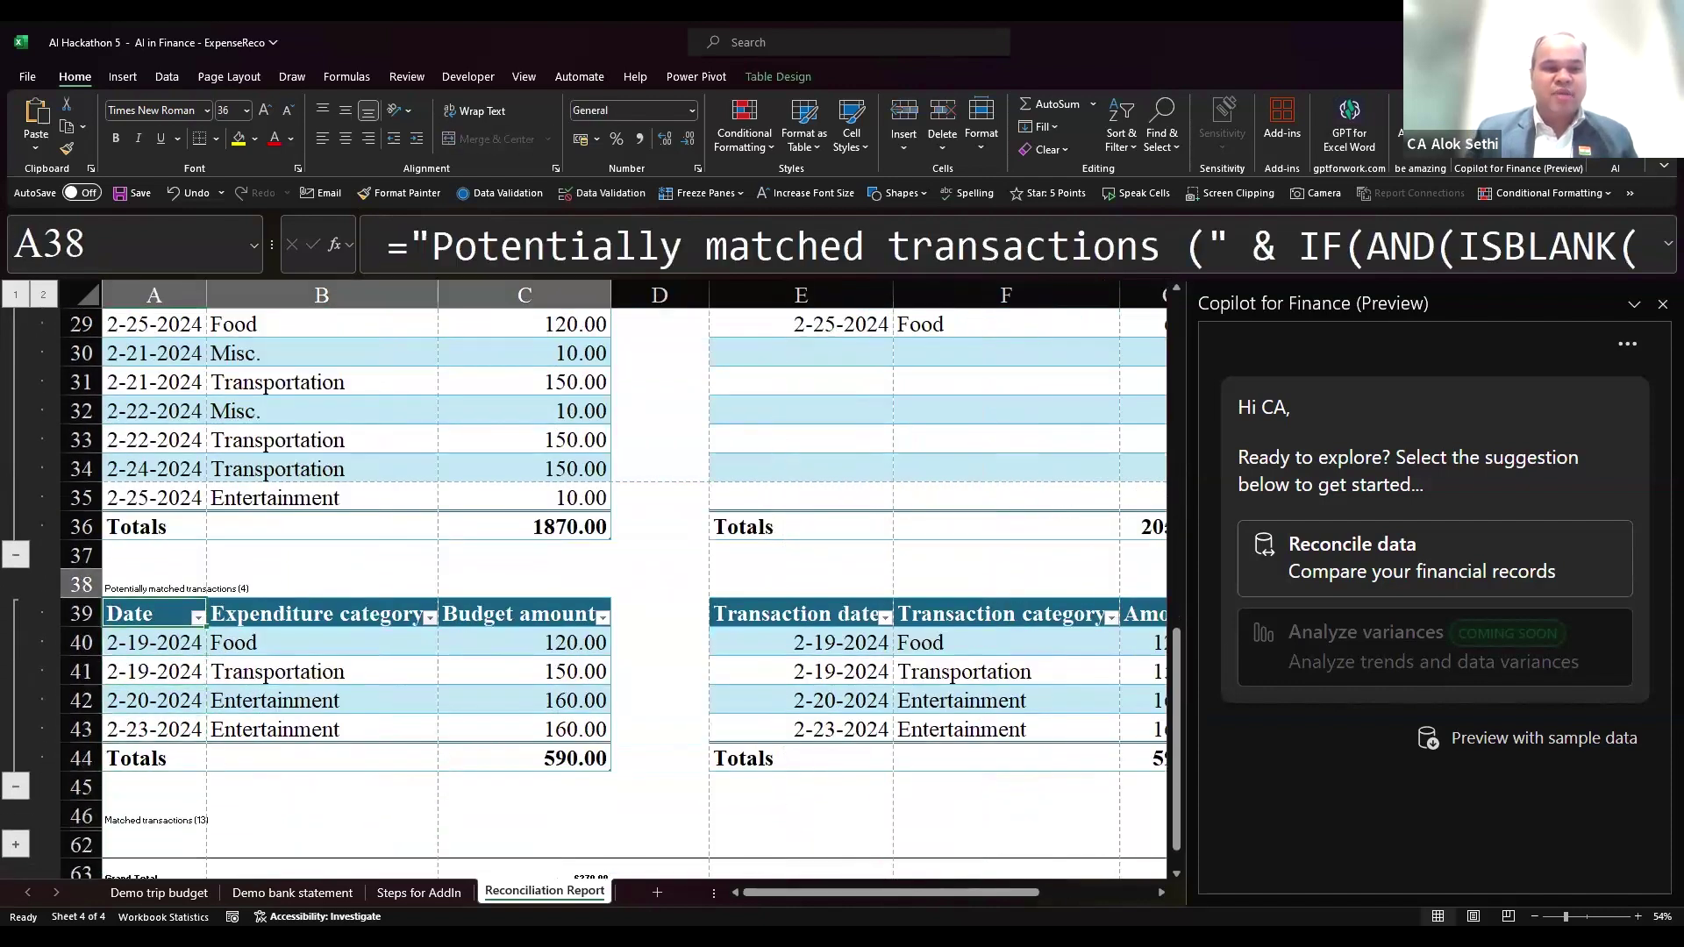
# - Look across the row 39 headers of the potentially matched transactions from the budget Date to the Difference column
pyautogui.press('Up')
pyautogui.press('Down')
pyautogui.press('Down')
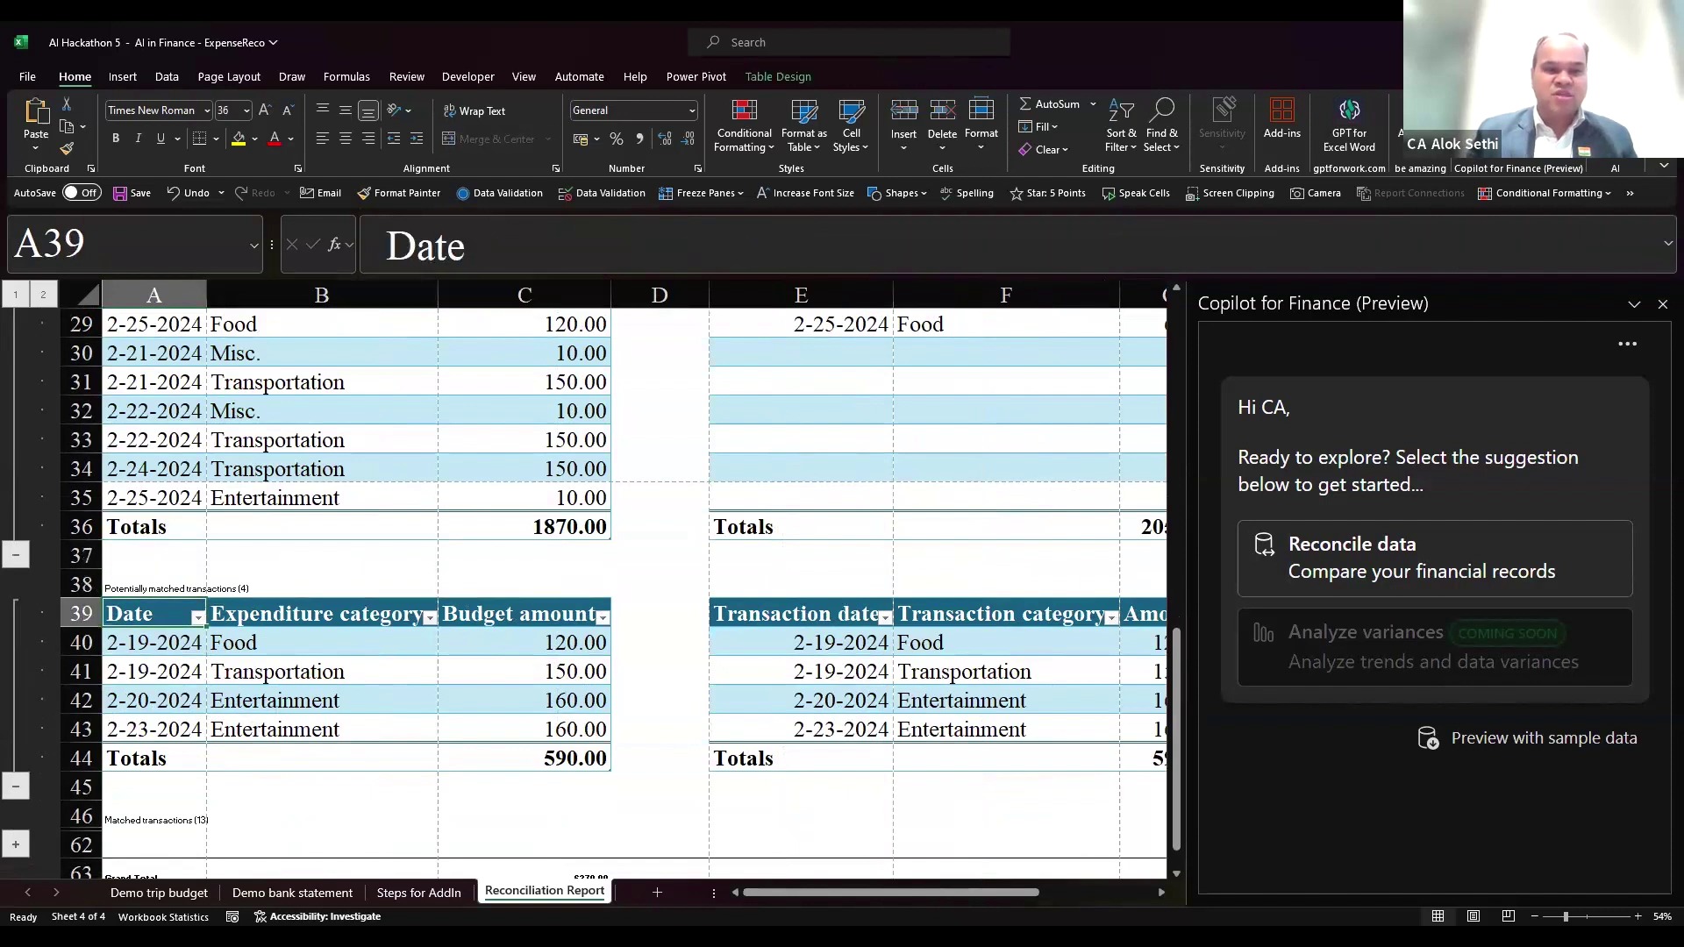
pyautogui.press('Right')
pyautogui.press('Right')
pyautogui.press('Right')
pyautogui.press('Right')
pyautogui.press('Right')
pyautogui.press('Right')
pyautogui.press('Right')
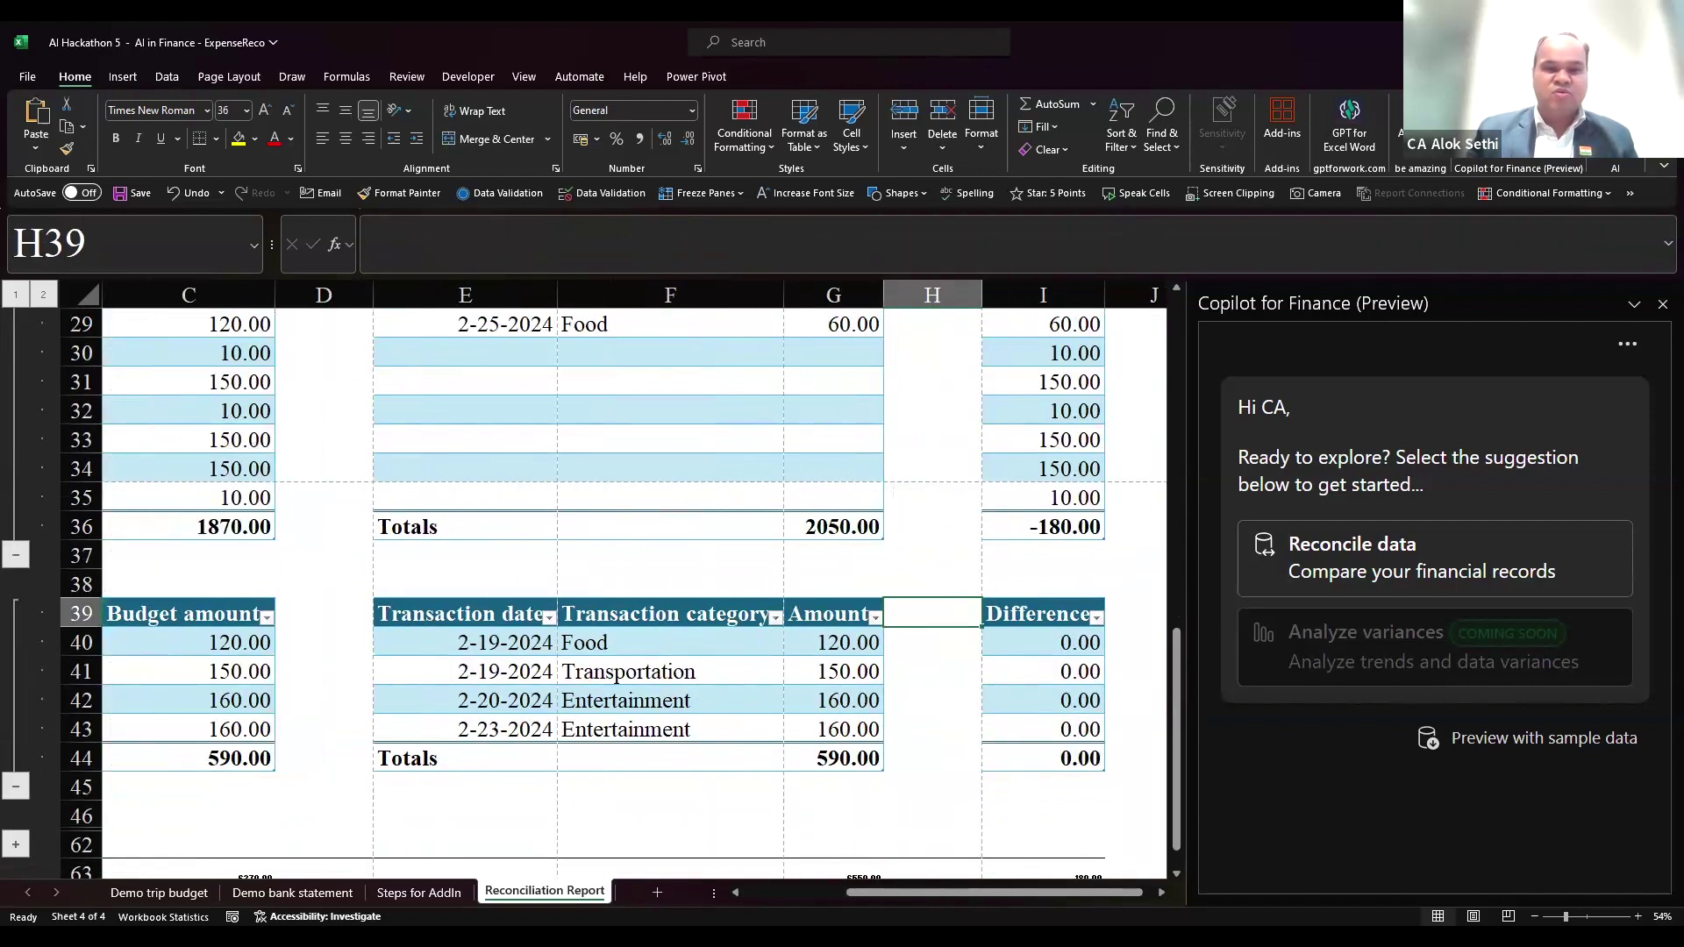
# - Trace the first potentially matched entry in row 40 from its difference back to the budget date
pyautogui.press('Down')
pyautogui.press('Left')
pyautogui.press('Left')
pyautogui.press('Left')
pyautogui.press('Left')
pyautogui.press('Left')
pyautogui.press('Left')
pyautogui.press('Left')
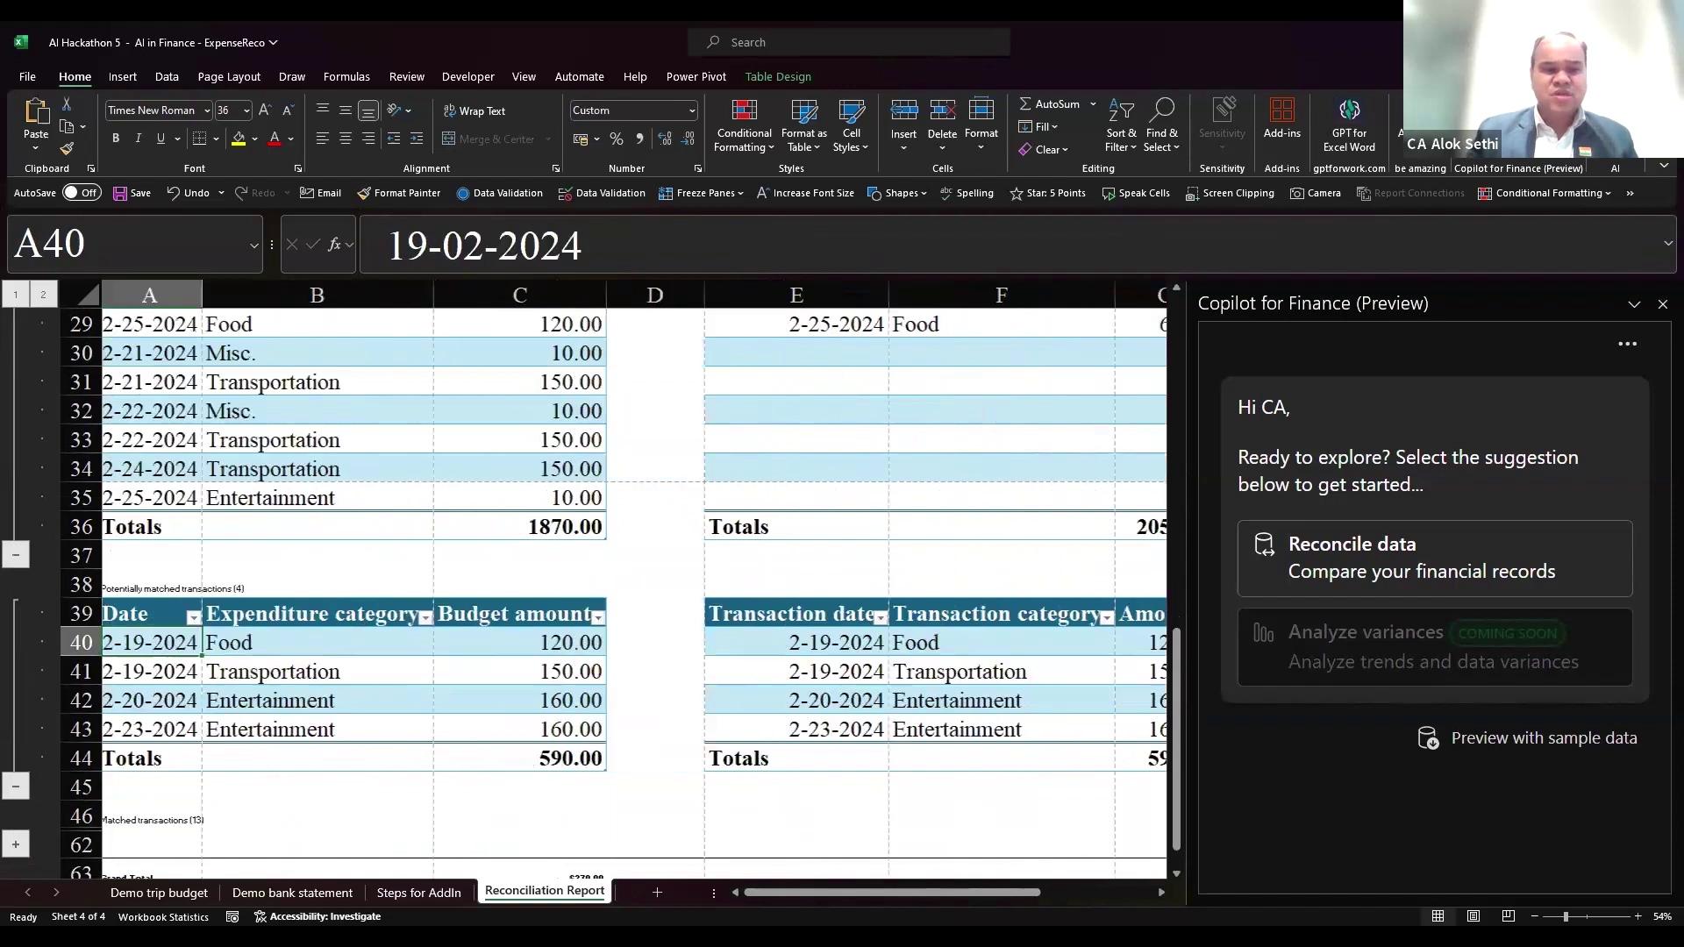
# - Review the expenditure categories of the potentially matched transactions from row 40 down to the Totals row and the Matched transactions heading
pyautogui.press('Right')
pyautogui.press('Down')
pyautogui.press('Down')
pyautogui.press('Down')
pyautogui.press('Down')
pyautogui.press('Down')
pyautogui.press('Down')
pyautogui.press('Down')
pyautogui.press('Down')
pyautogui.press('Down')
pyautogui.press('Down')
pyautogui.press('Down')
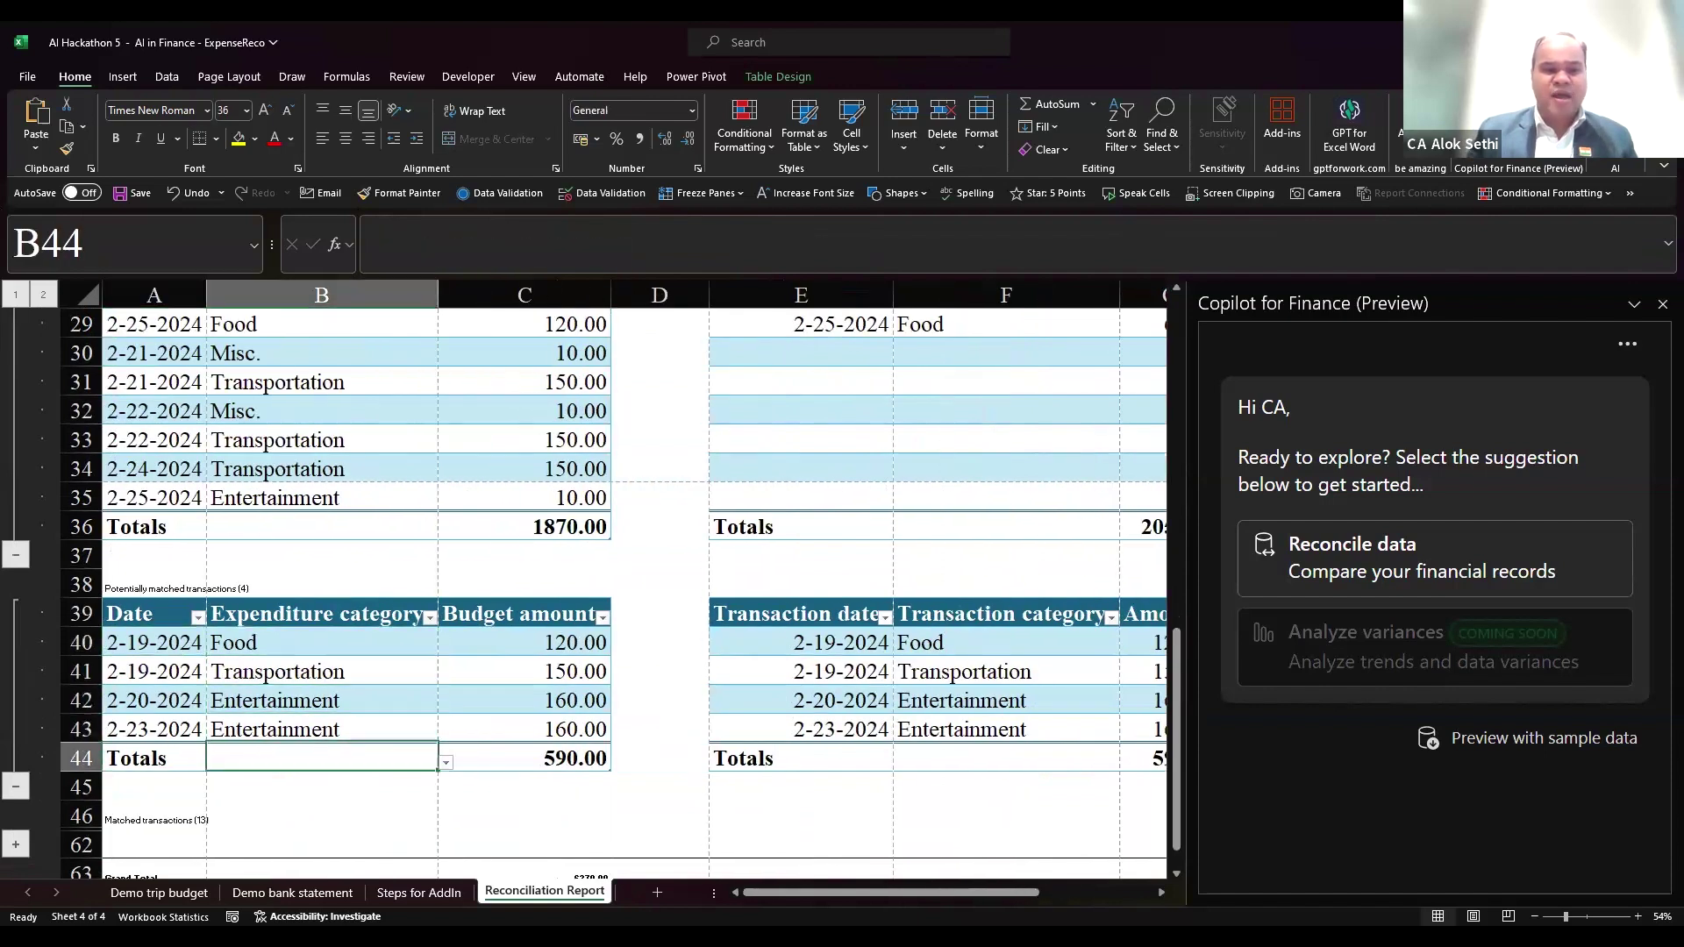
pyautogui.press('Up')
pyautogui.press('Up')
pyautogui.press('Up')
pyautogui.press('Up')
pyautogui.press('Up')
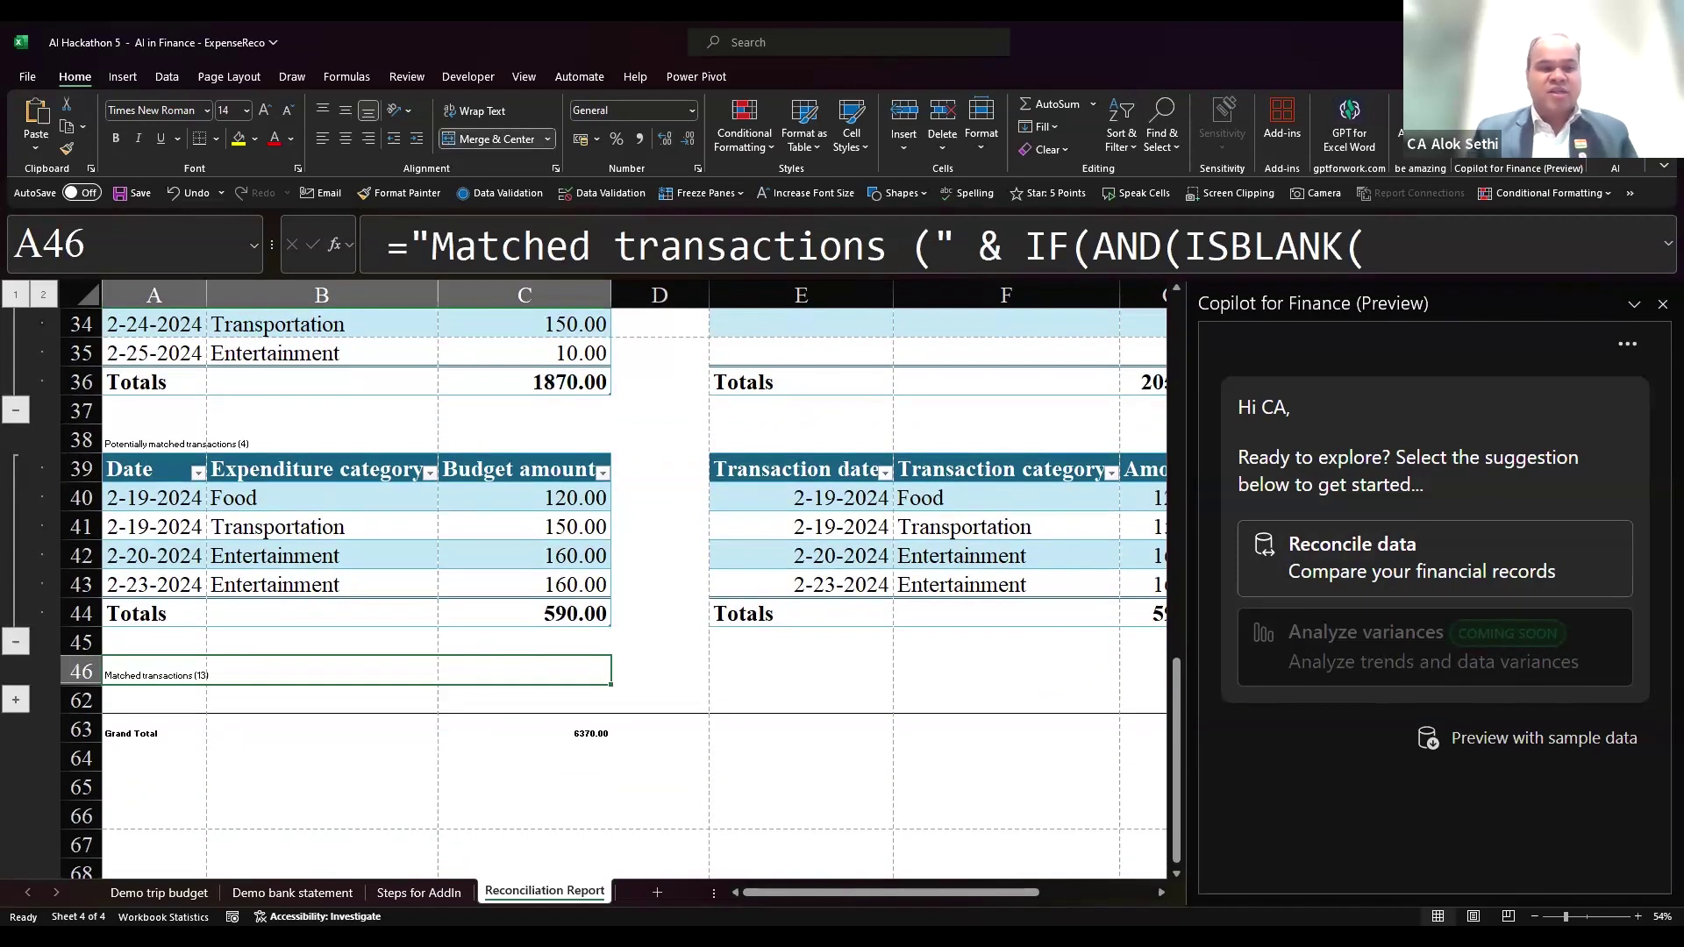
# - Expand the collapsed matched transactions group under row 46 and review its budget and bank statement columns across to Difference
pyautogui.click(15, 699)
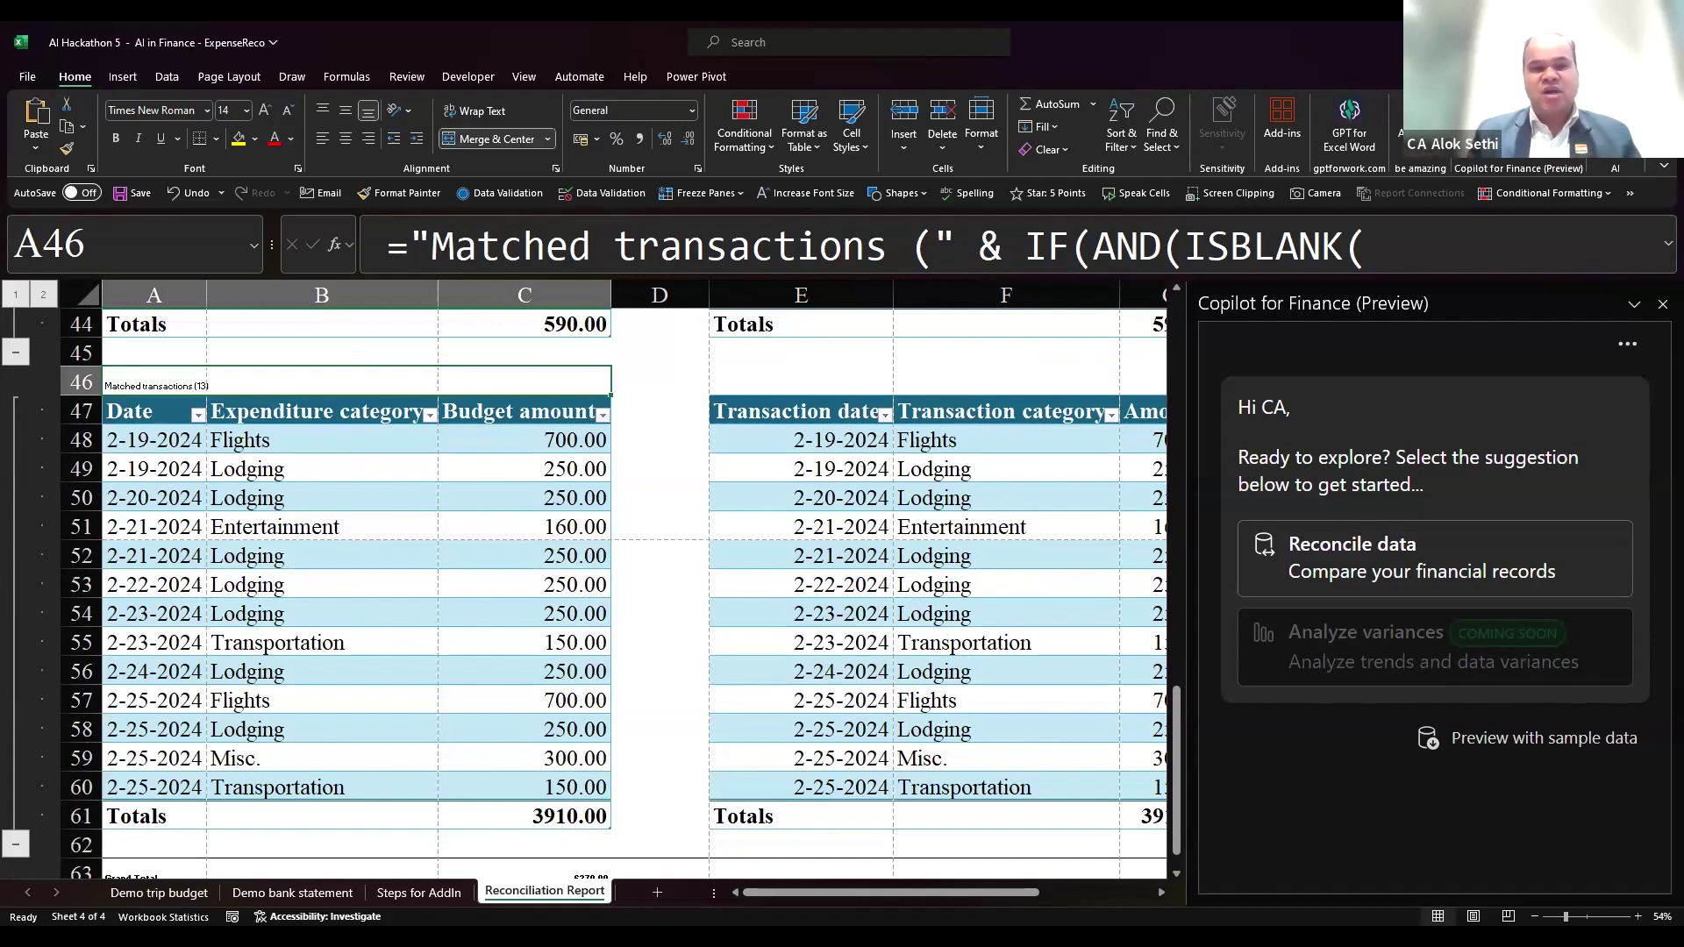
pyautogui.press('Right')
pyautogui.press('Right')
pyautogui.press('Right')
pyautogui.press('Right')
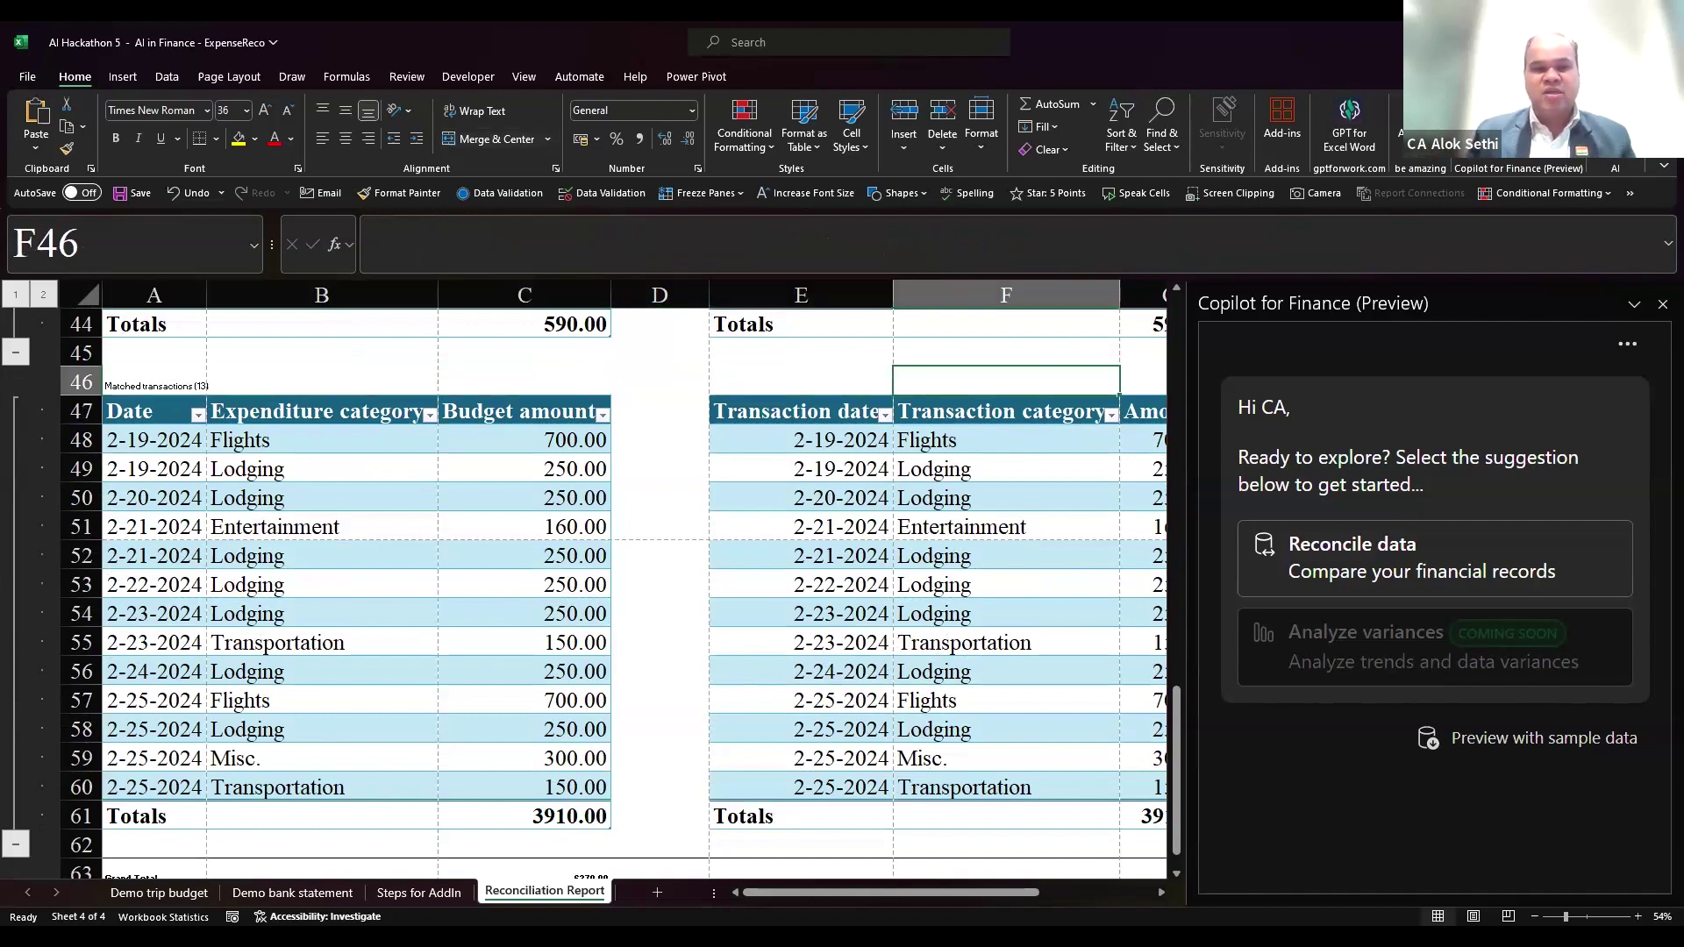
pyautogui.press('Right')
pyautogui.press('Right')
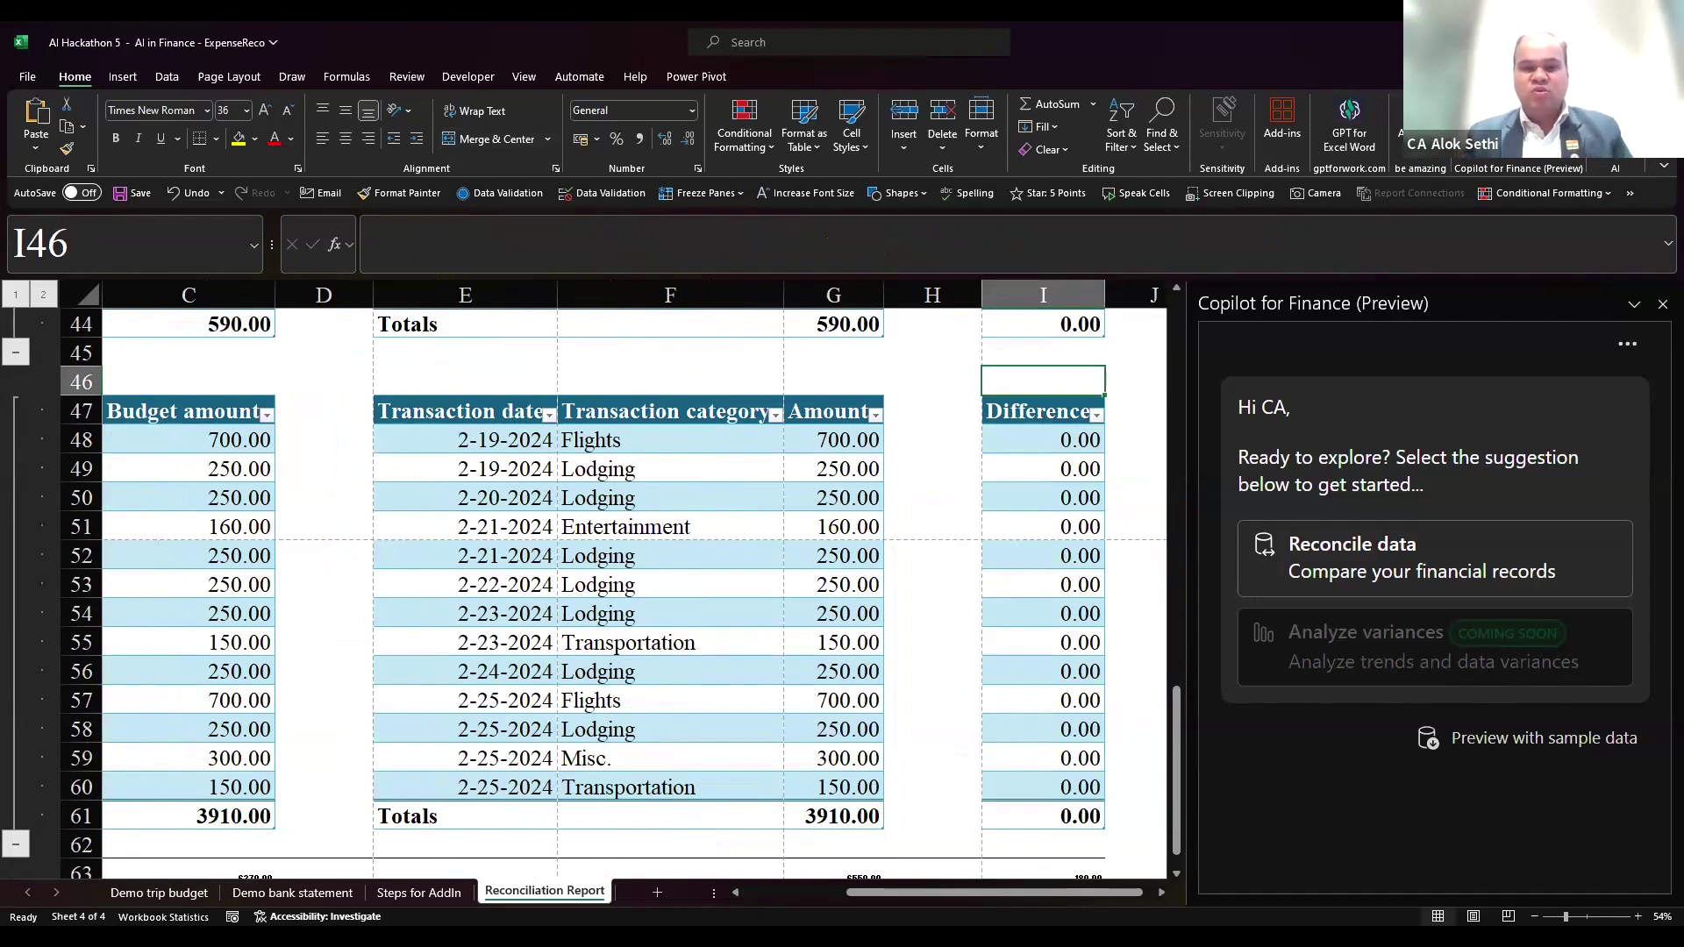
pyautogui.click(670, 584)
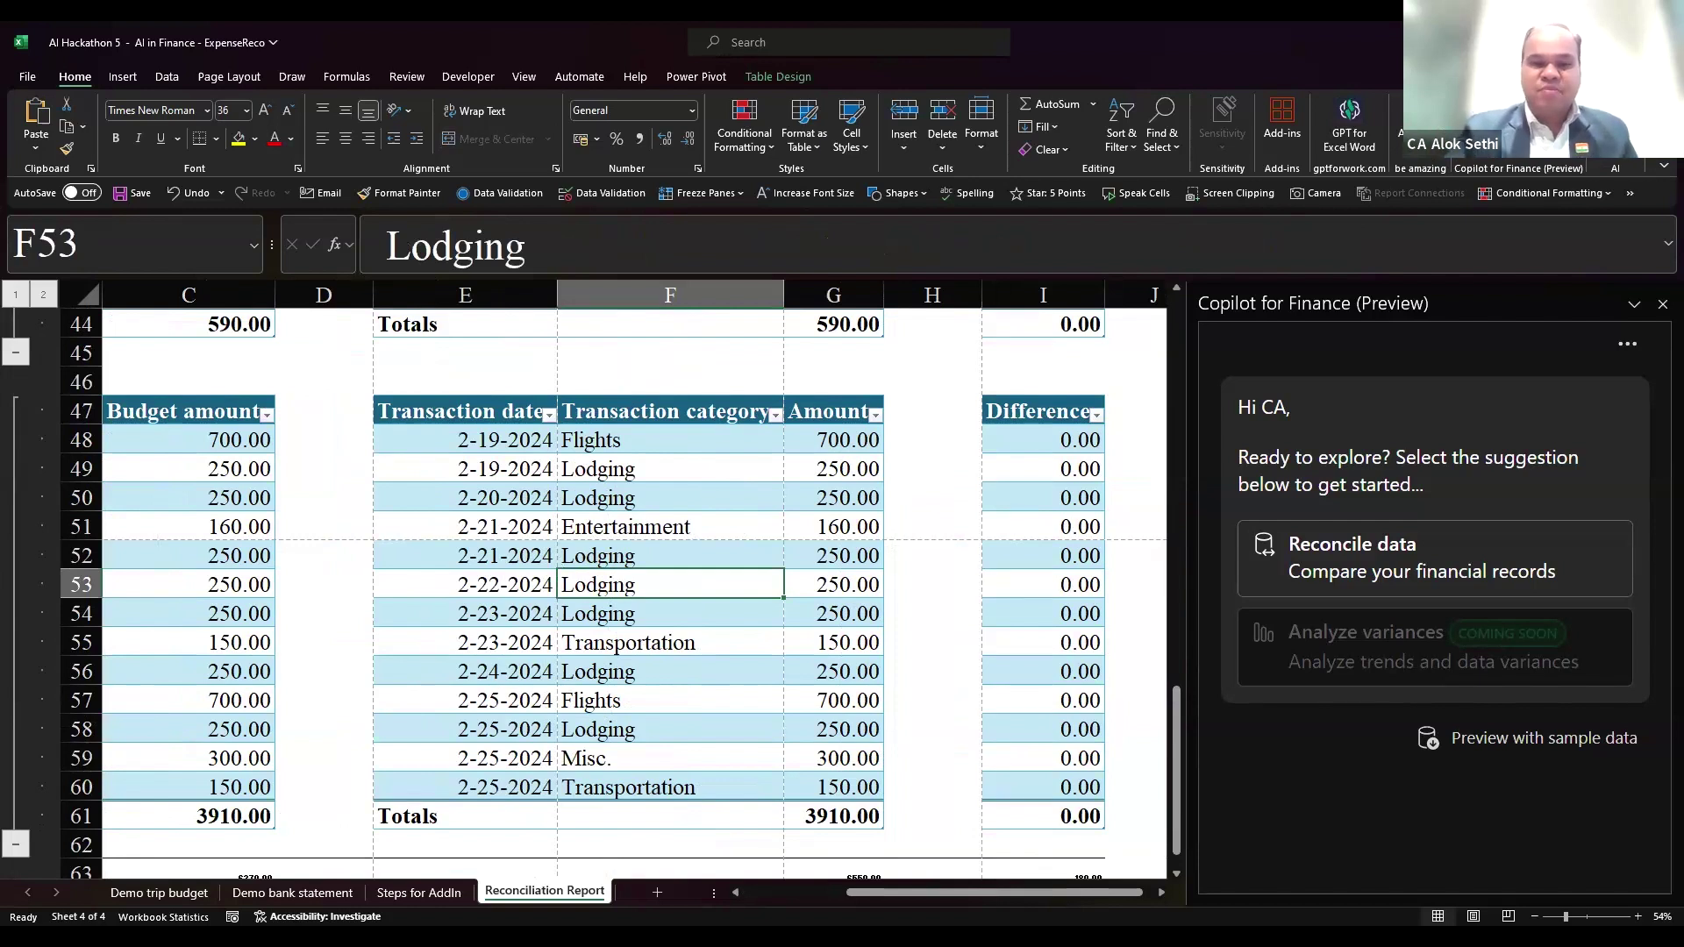
# - Return to the start of the reconciliation report and show the Demo trip budget sheet
pyautogui.scroll(15, 510, 907)
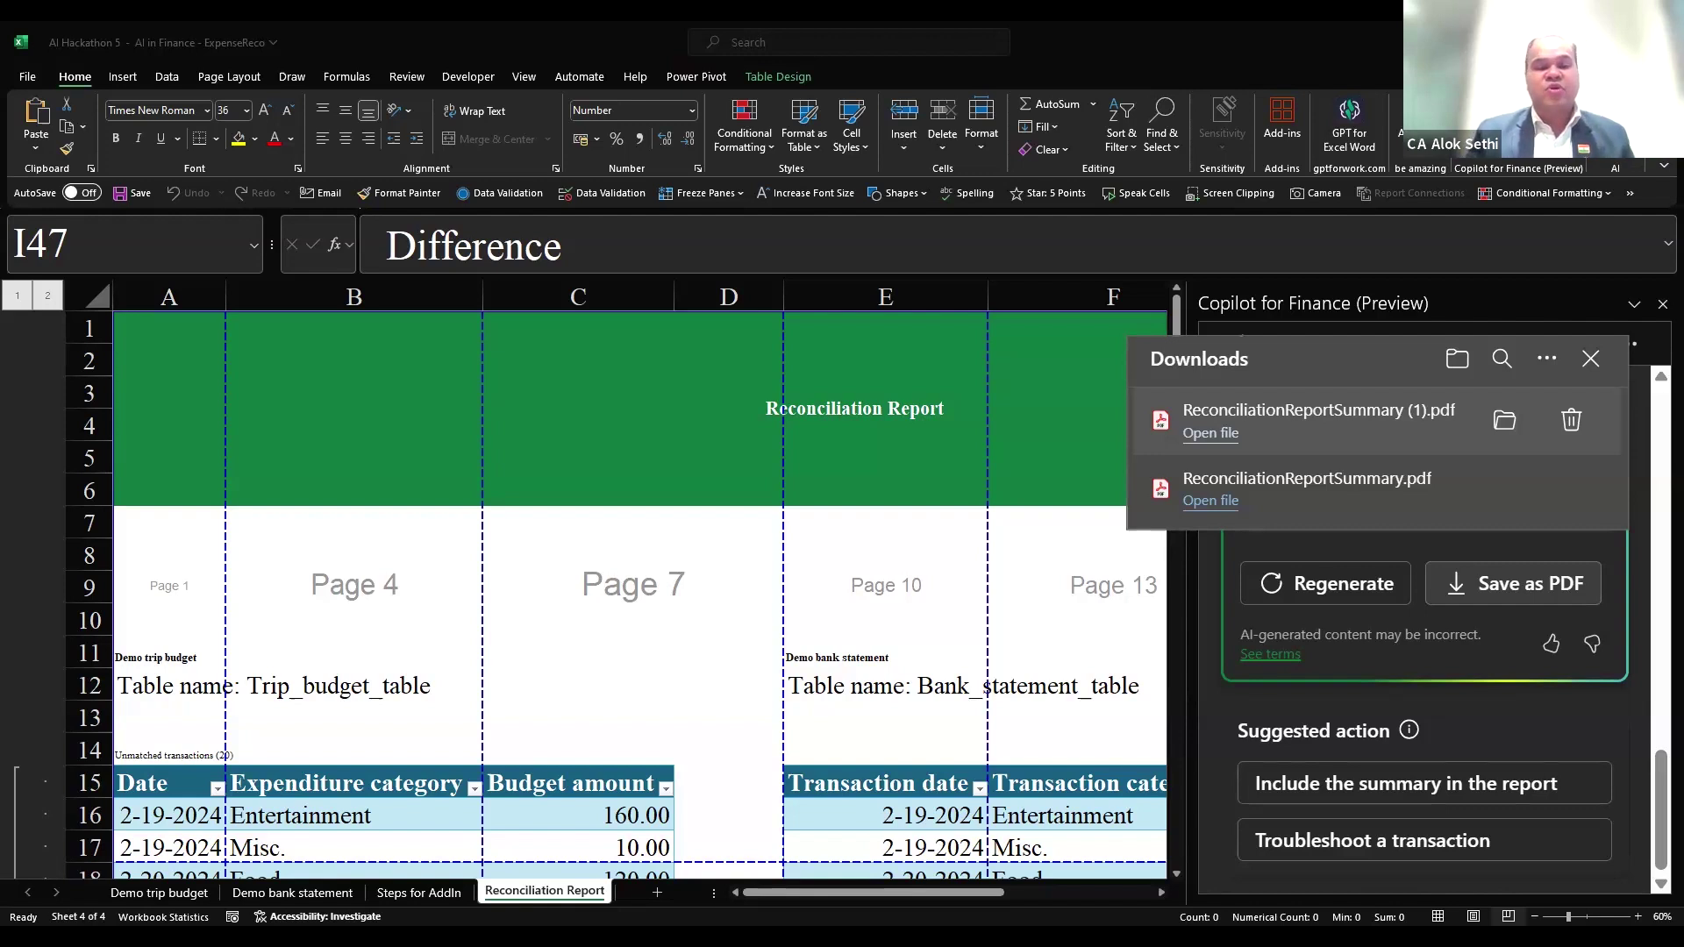
pyautogui.click(173, 894)
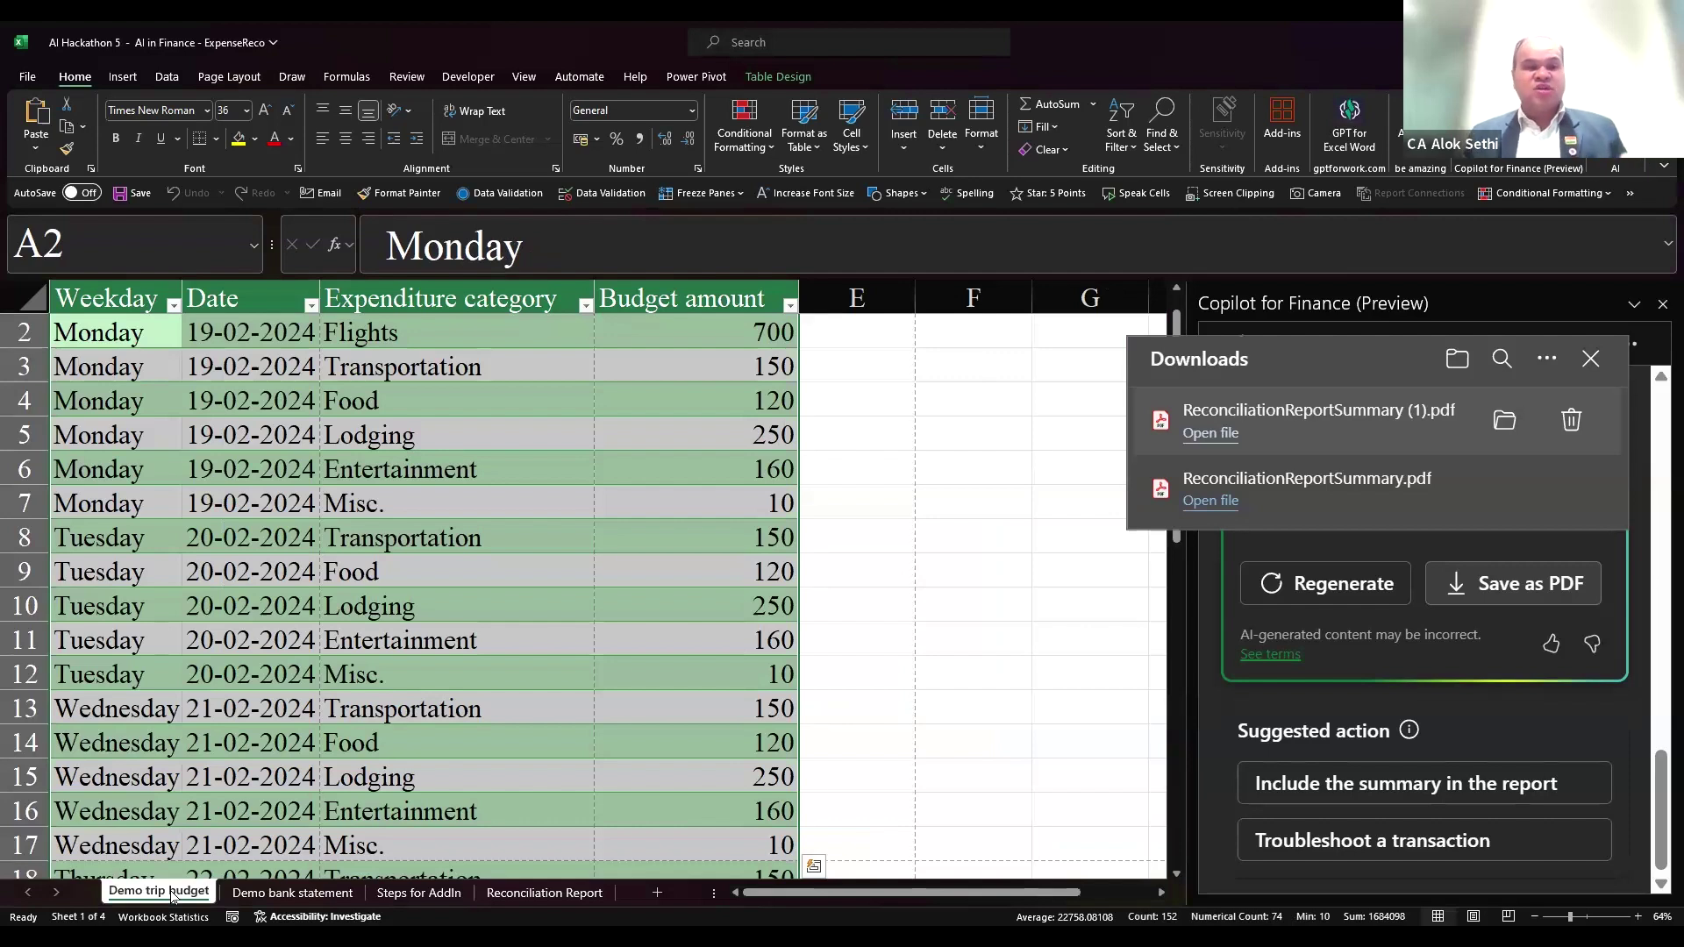